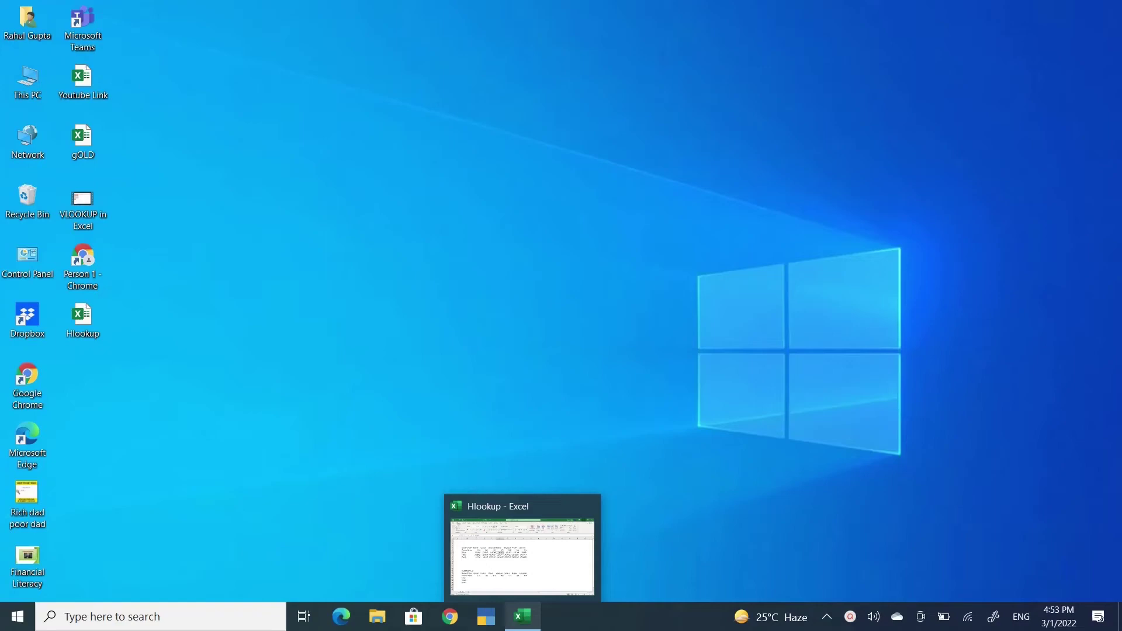
Restore the Hlookup - Excel window from its taskbar preview.
{"action": "left_click", "coordinate": [522, 555]}
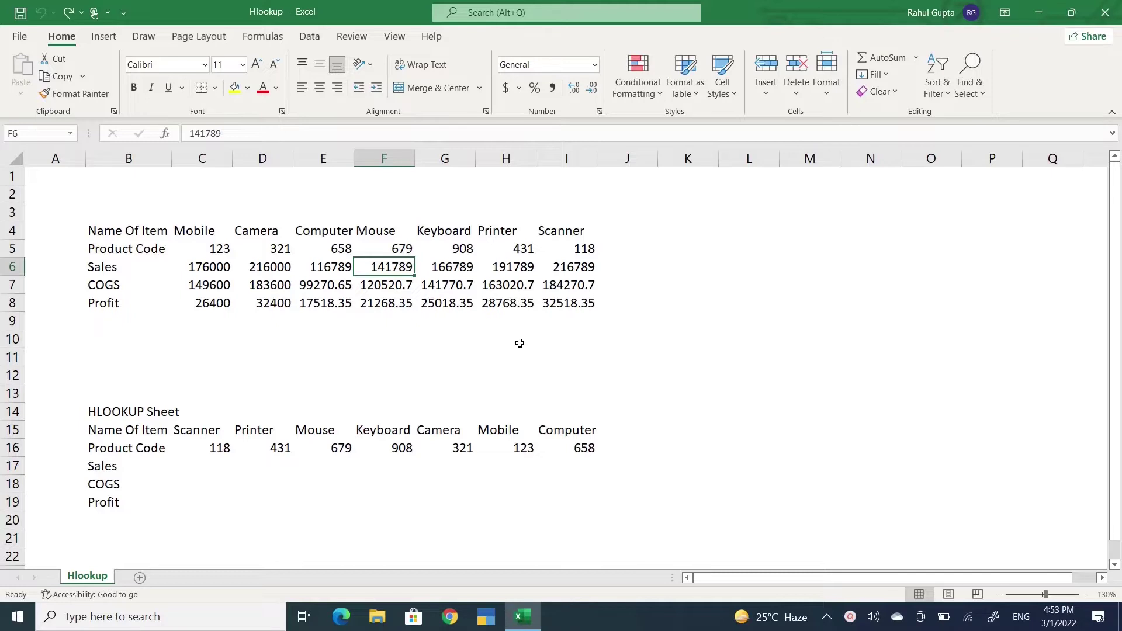
Give the source table B4:I8 dark orange outline and inside borders.
{"action": "key", "text": "Up"}
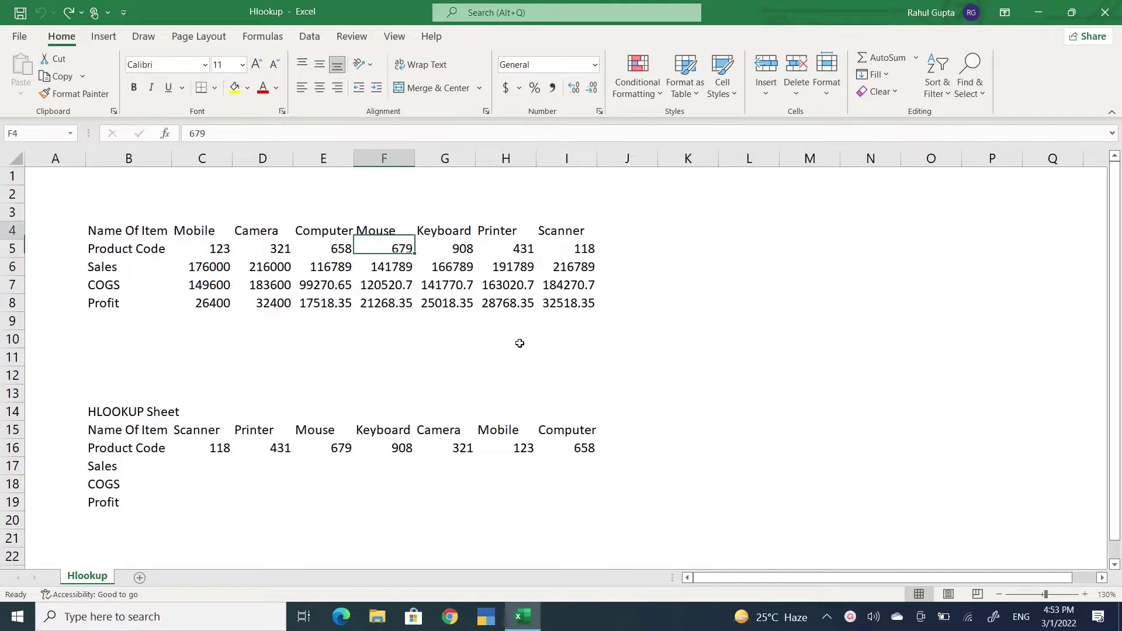
{"action": "key", "text": "Up"}
{"action": "key", "text": "Left"}
{"action": "key", "text": "Left"}
{"action": "key", "text": "Left"}
{"action": "key", "text": "Left"}
{"action": "key", "text": "shift+Right"}
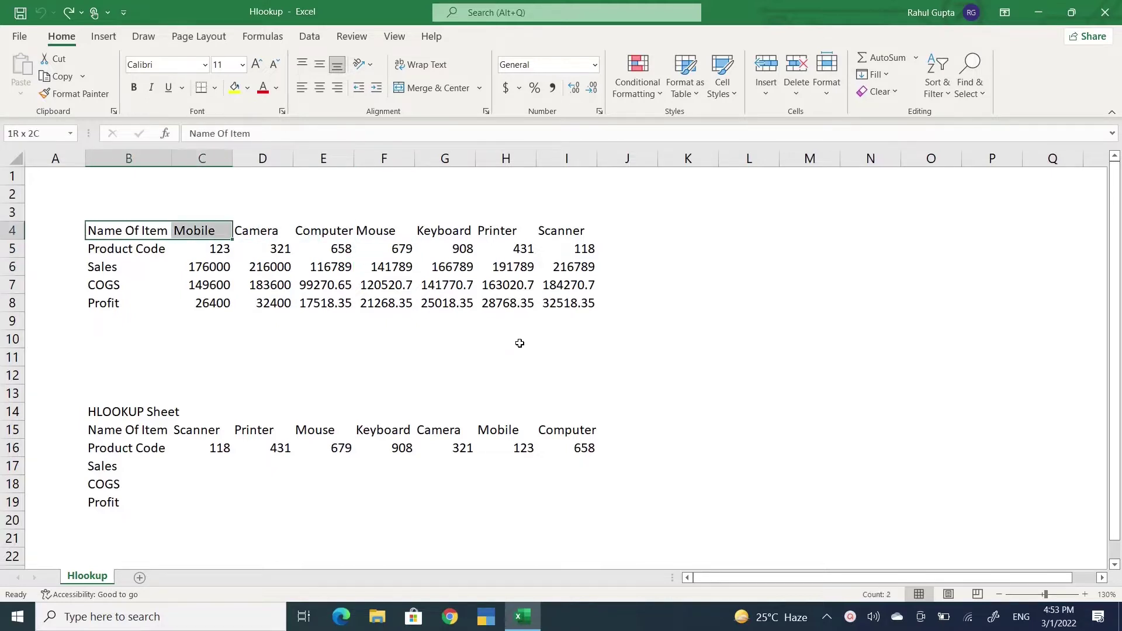
{"action": "key", "text": "shift+Right"}
{"action": "key", "text": "shift+Right"}
{"action": "key", "text": "shift+Right"}
{"action": "key", "text": "shift+Right"}
{"action": "key", "text": "shift+Right"}
{"action": "key", "text": "shift+Down"}
{"action": "key", "text": "shift+Down"}
{"action": "key", "text": "shift+Down"}
{"action": "key", "text": "shift+Down"}
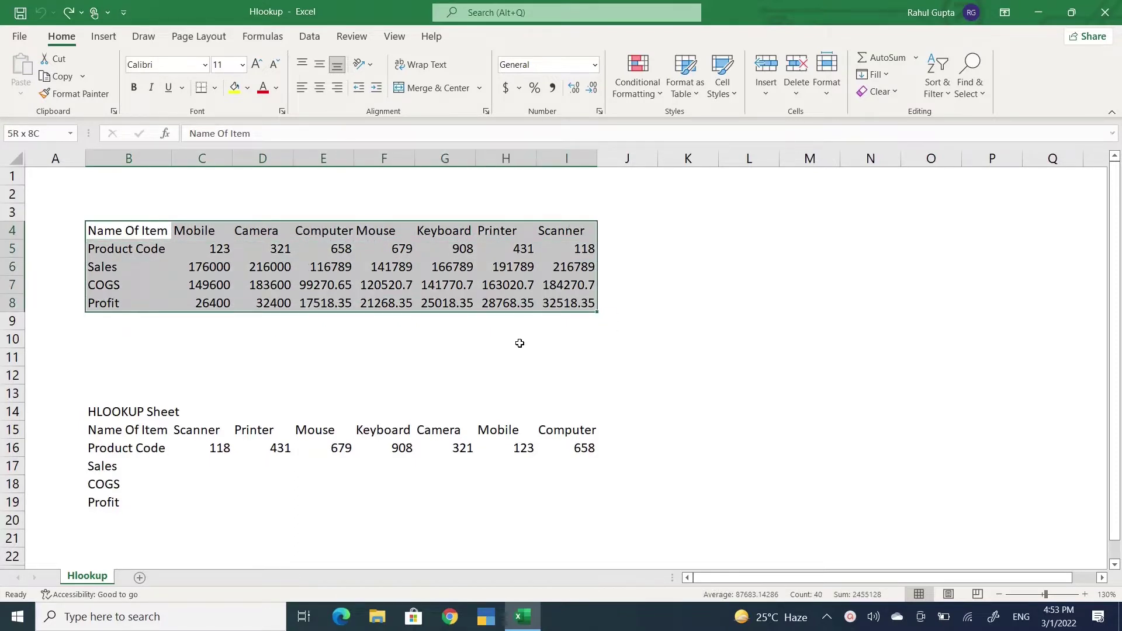
{"action": "key", "text": "ctrl+1"}
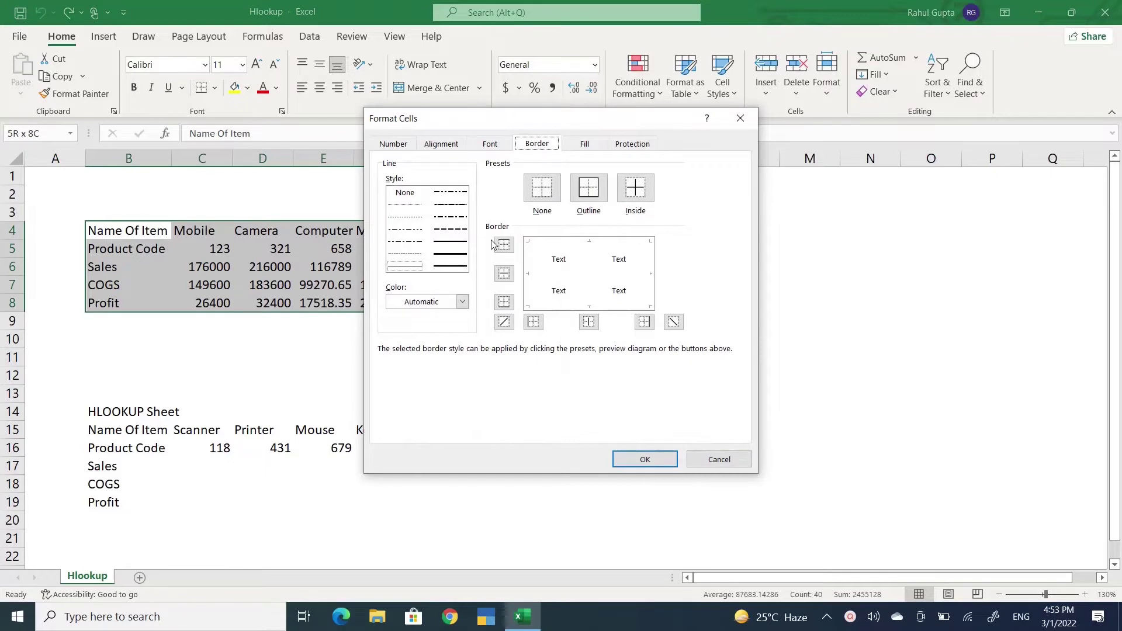
{"action": "left_click", "coordinate": [462, 302]}
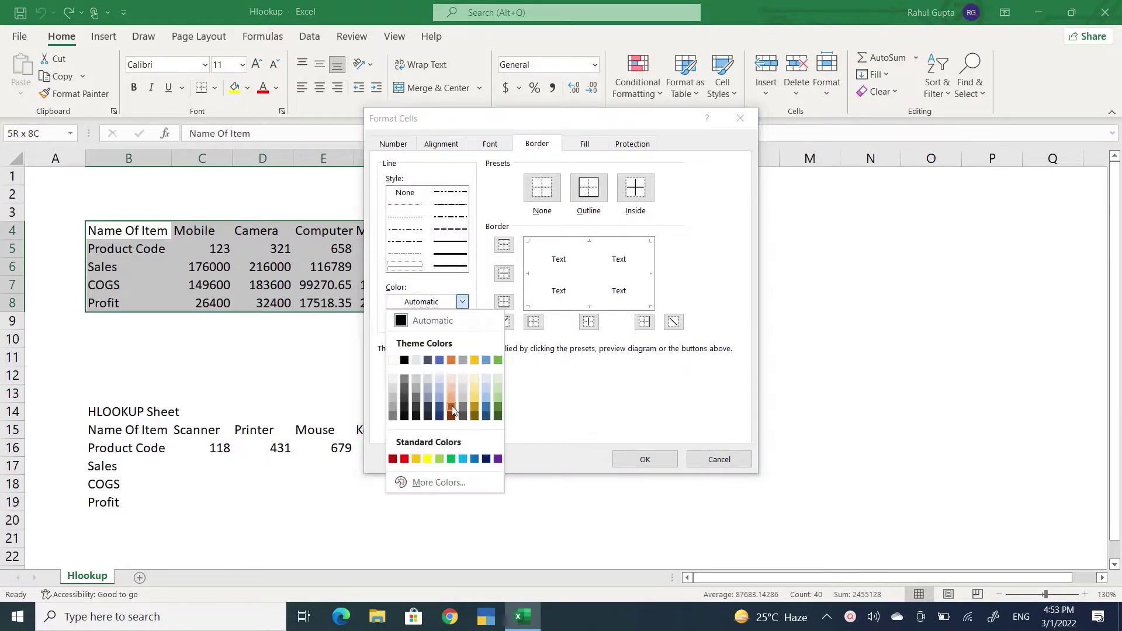
{"action": "left_click", "coordinate": [452, 410]}
{"action": "left_click", "coordinate": [589, 190]}
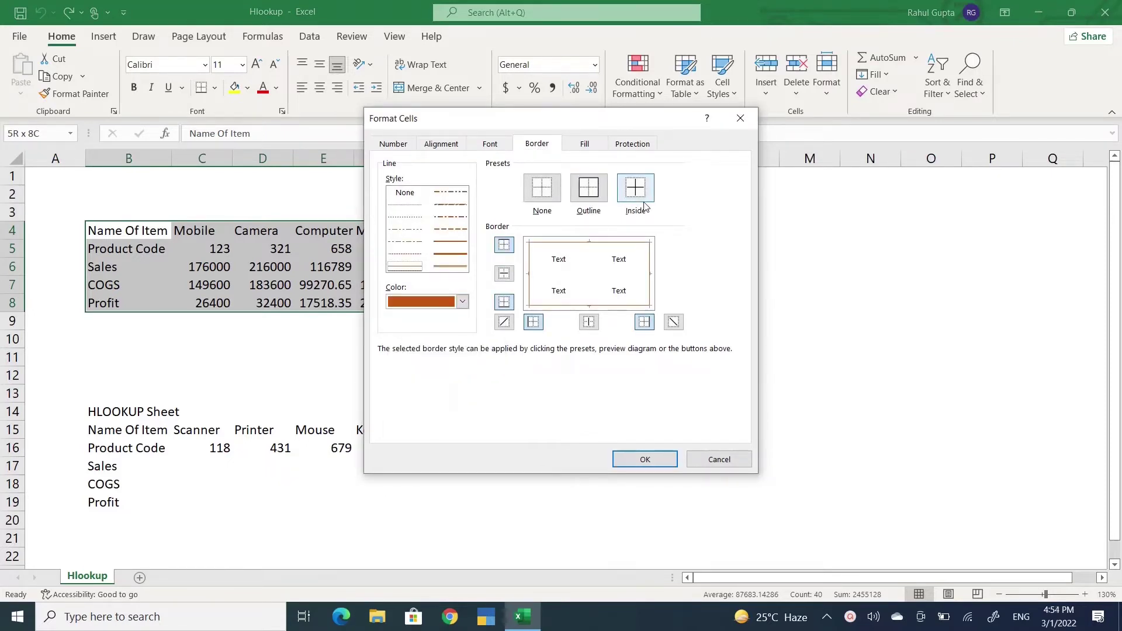
{"action": "left_click", "coordinate": [643, 199]}
{"action": "left_click", "coordinate": [643, 460]}
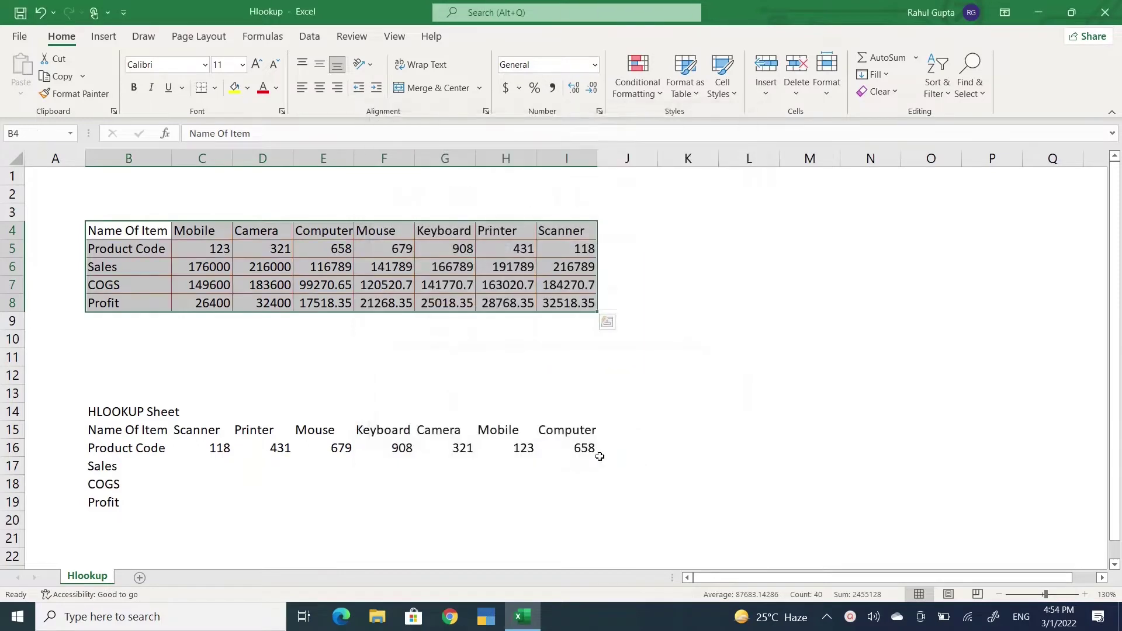
{"action": "left_click", "coordinate": [311, 420]}
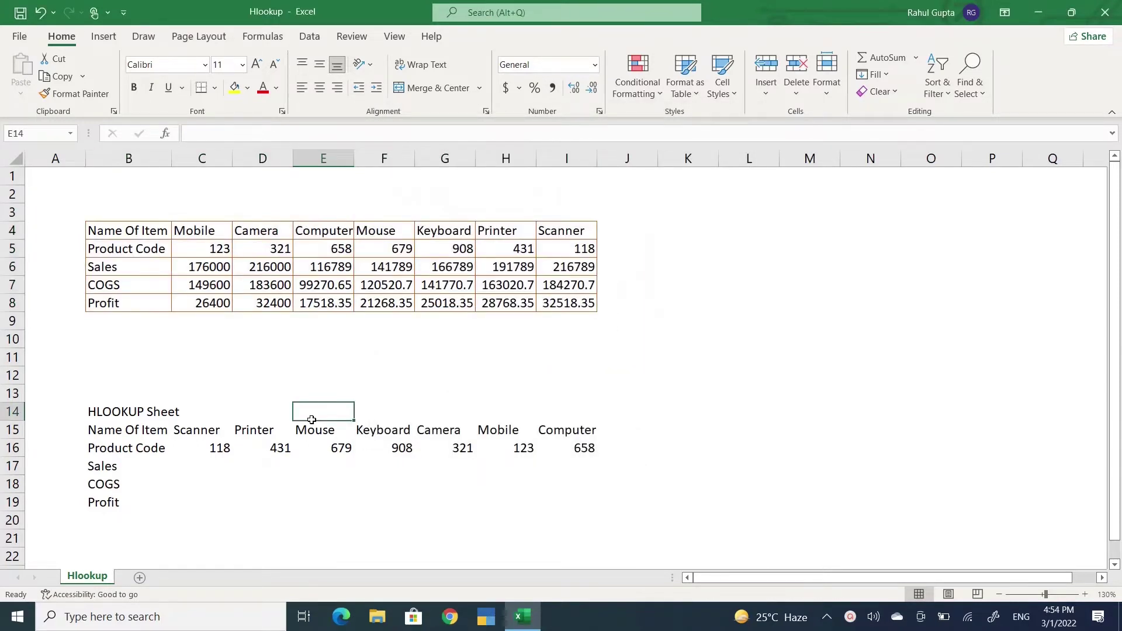
Apply All Borders to the HLOOKUP Sheet table B15:I19.
{"action": "key", "text": "Left"}
{"action": "key", "text": "Down"}
{"action": "key", "text": "Left"}
{"action": "key", "text": "Left"}
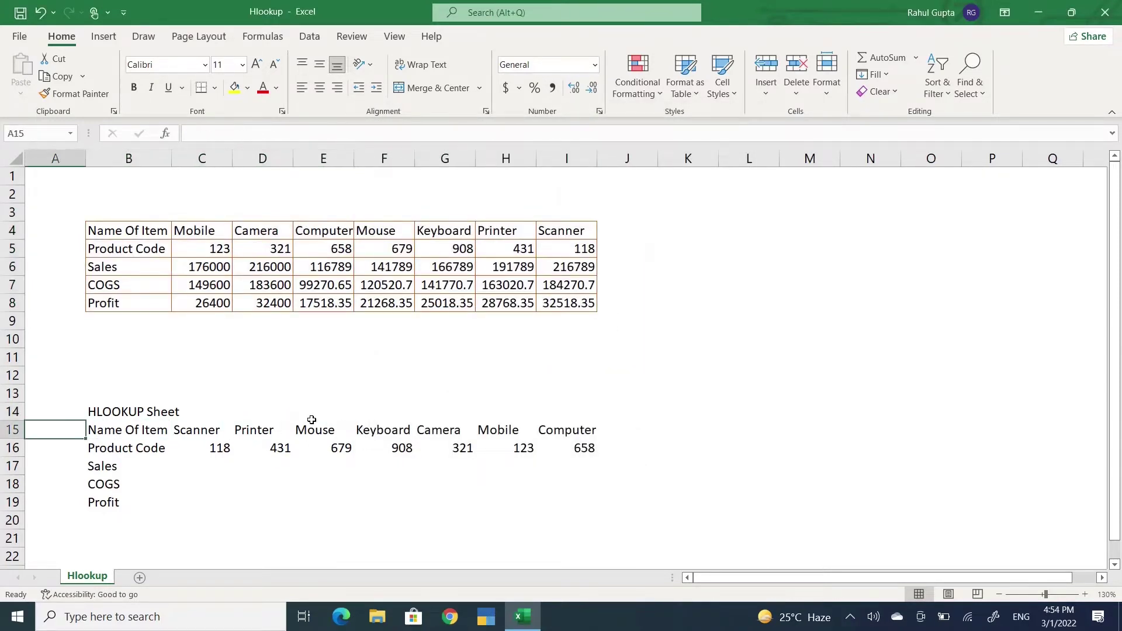
{"action": "key", "text": "shift+Down"}
{"action": "key", "text": "shift+Down"}
{"action": "key", "text": "shift+Down"}
{"action": "key", "text": "shift+Down"}
{"action": "key", "text": "shift+Right"}
{"action": "key", "text": "shift+Right"}
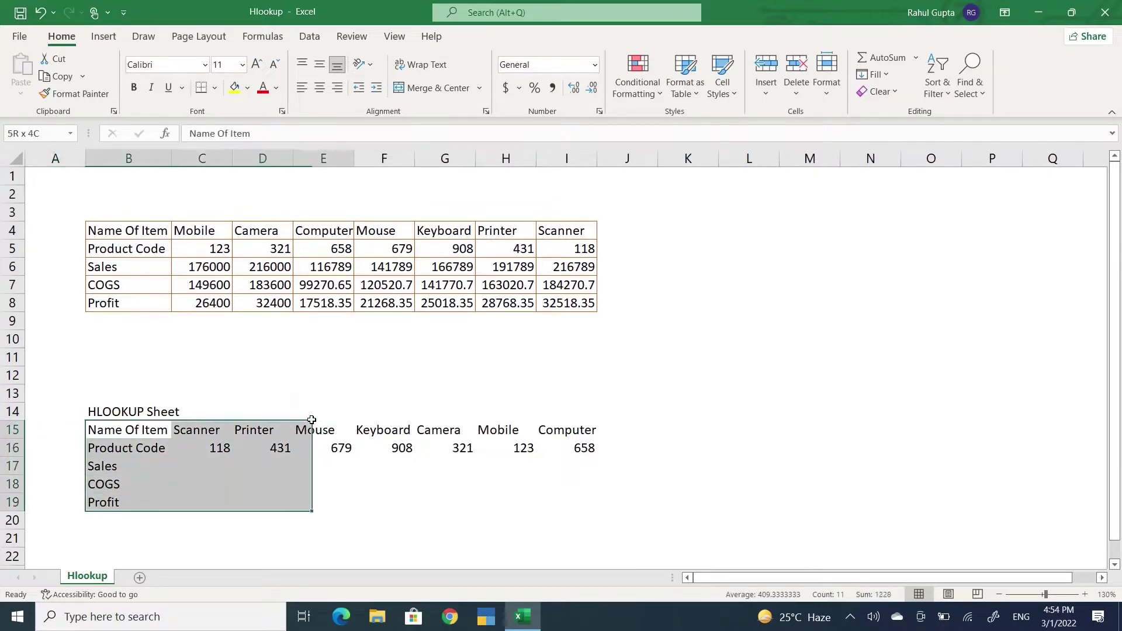
{"action": "key", "text": "shift+Right"}
{"action": "key", "text": "shift+Right"}
{"action": "key", "text": "shift+Right"}
{"action": "key", "text": "shift+Right"}
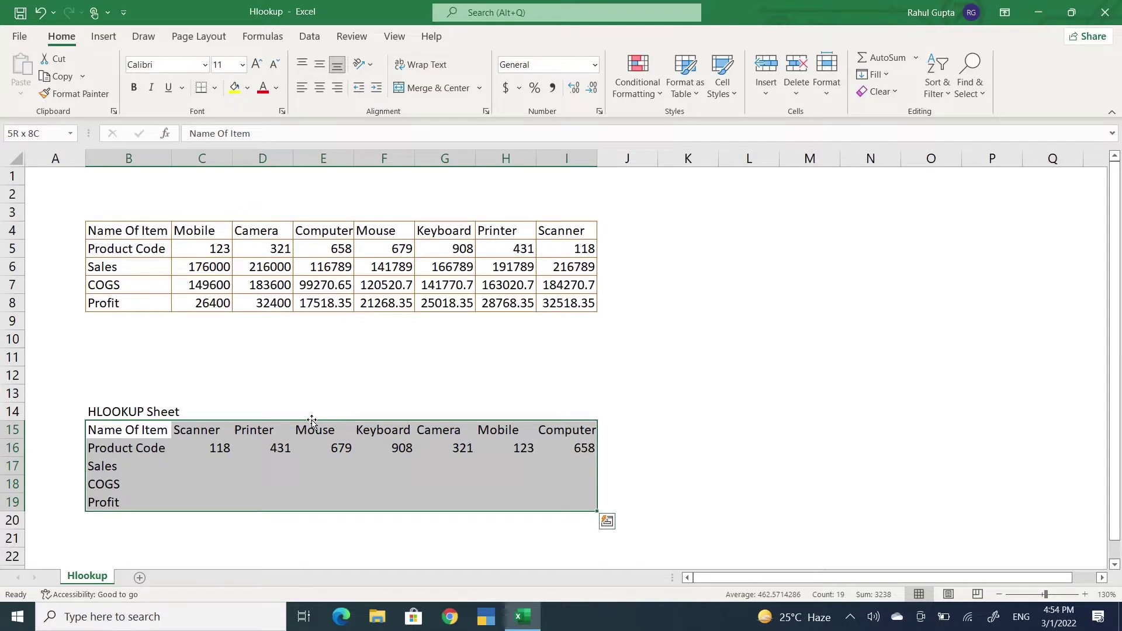
{"action": "key", "text": "alt+h"}
{"action": "key", "text": "b"}
{"action": "key", "text": "a"}
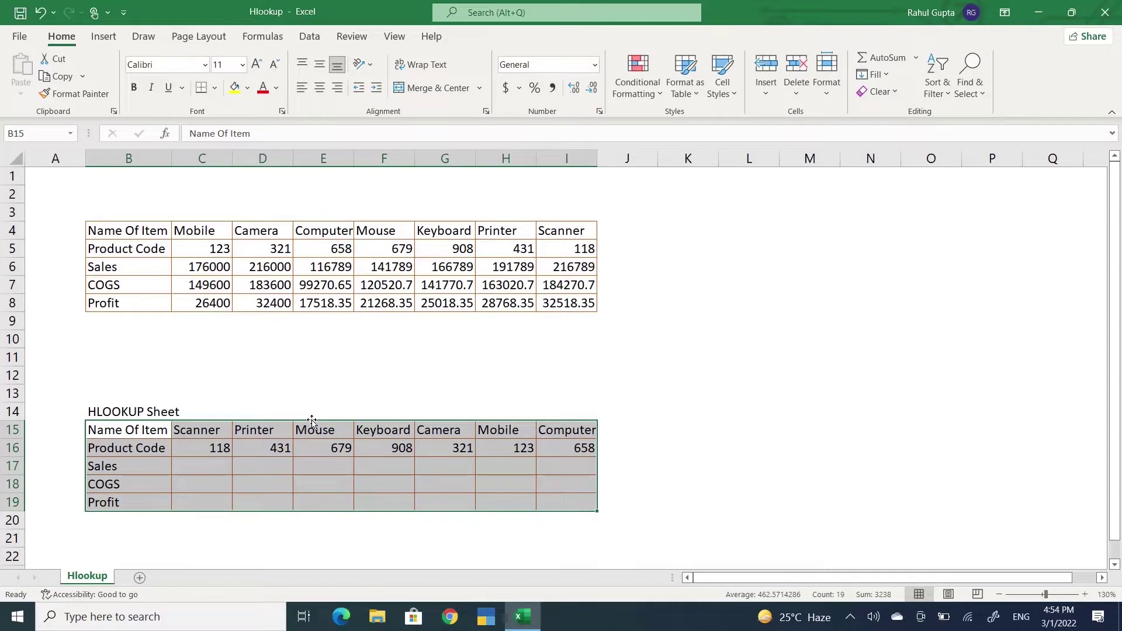
Launch Epic Pen by searching 'epic' in Windows search.
{"action": "left_click", "coordinate": [129, 628]}
{"action": "type", "text": "epic"}
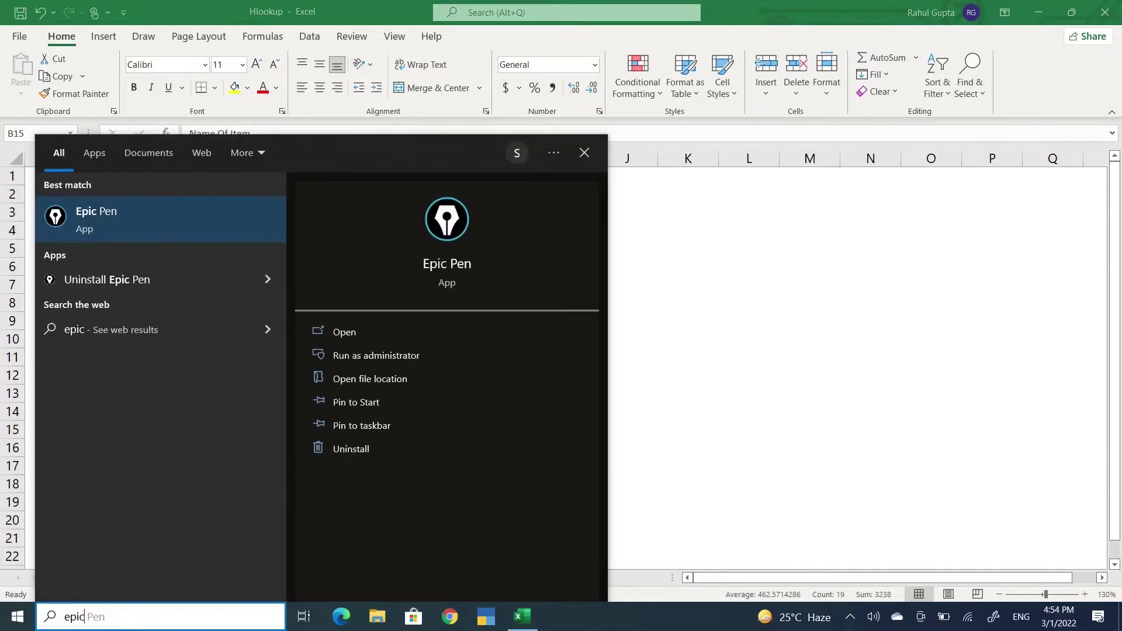
{"action": "left_click", "coordinate": [181, 223]}
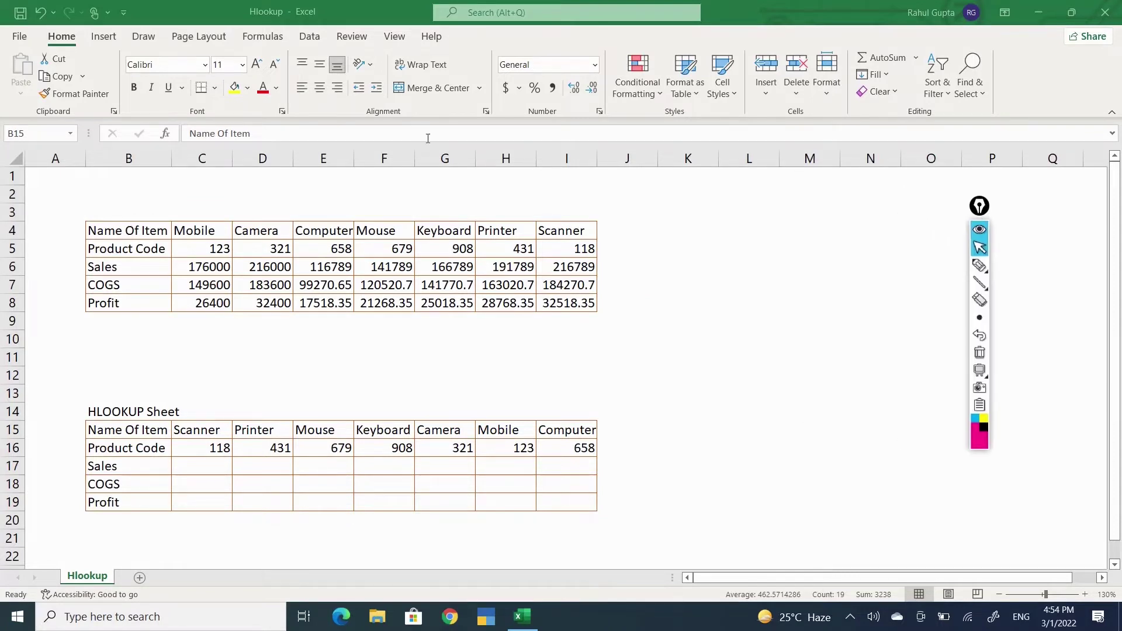
Fill the source table's header row B4:I4 with orange.
{"action": "left_click", "coordinate": [147, 229]}
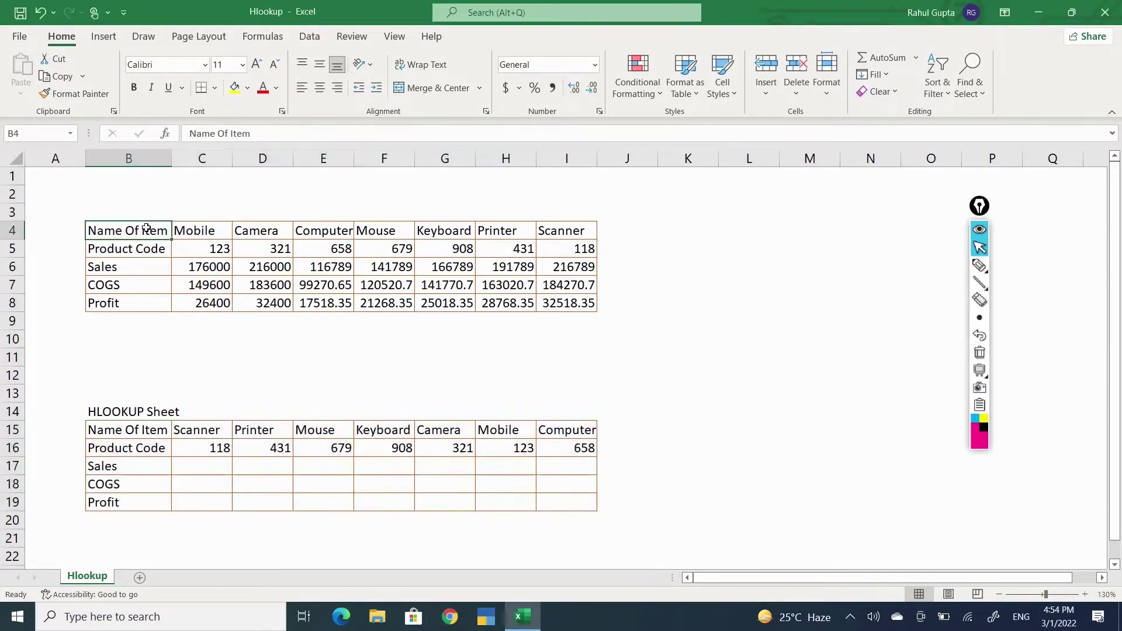
{"action": "key", "text": "shift+Right"}
{"action": "key", "text": "shift+Right"}
{"action": "key", "text": "shift+Right"}
{"action": "key", "text": "shift+Right"}
{"action": "key", "text": "shift+Right"}
{"action": "key", "text": "shift+Right"}
{"action": "key", "text": "shift+Right"}
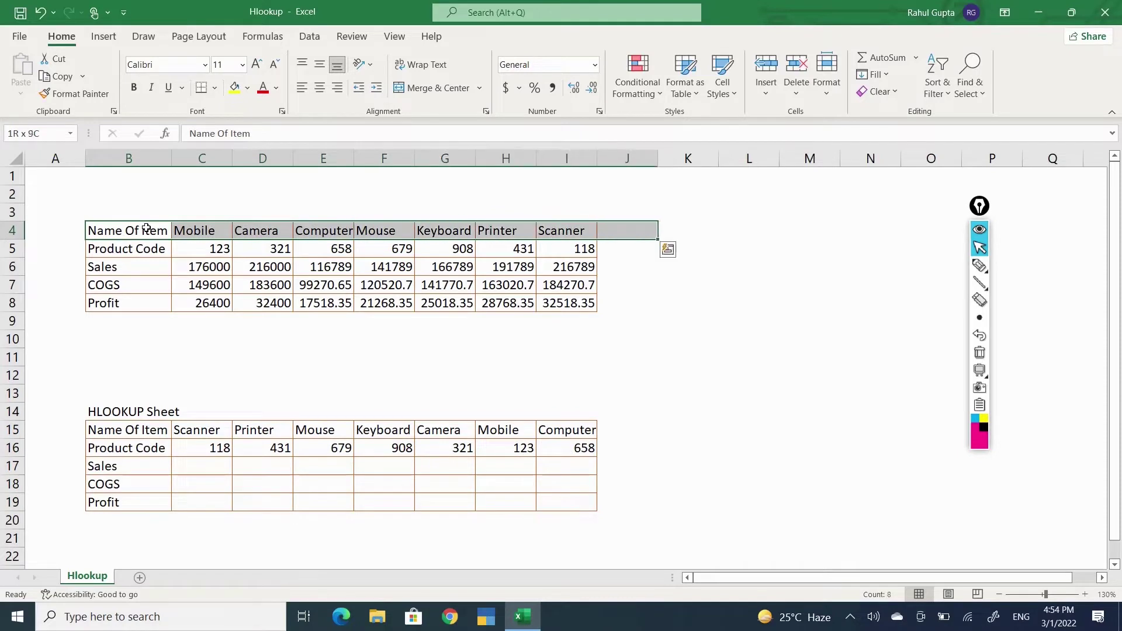
{"action": "key", "text": "shift+Left"}
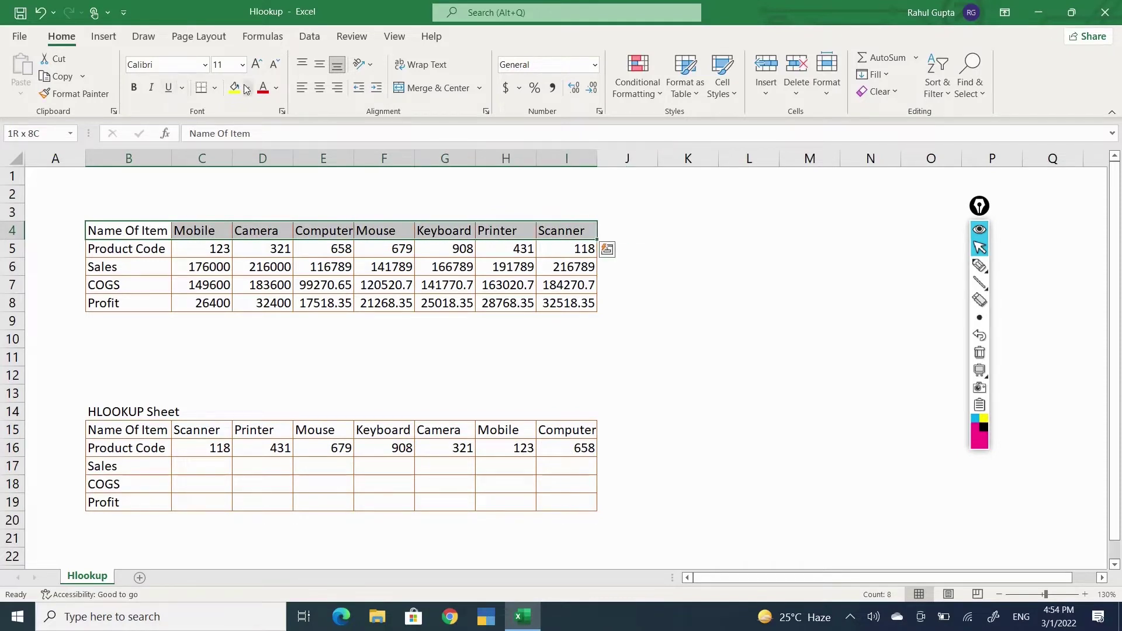
{"action": "left_click", "coordinate": [247, 87]}
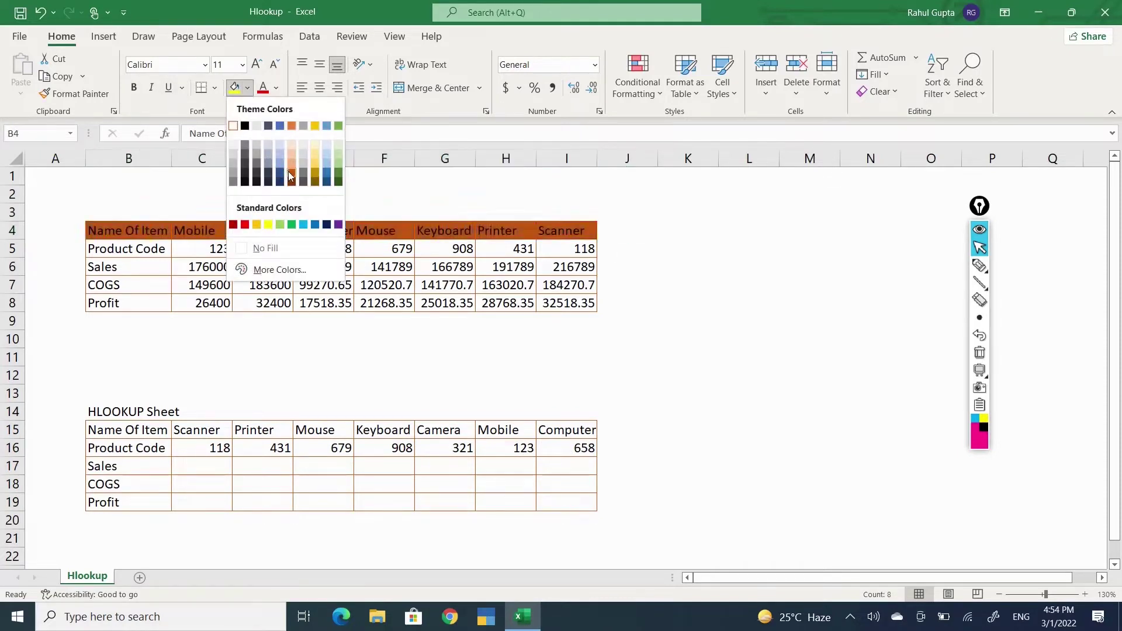
{"action": "left_click", "coordinate": [289, 173]}
Fill the HLOOKUP Sheet header row B15:I15 and title cells B14:C14 orange.
{"action": "left_click", "coordinate": [141, 428]}
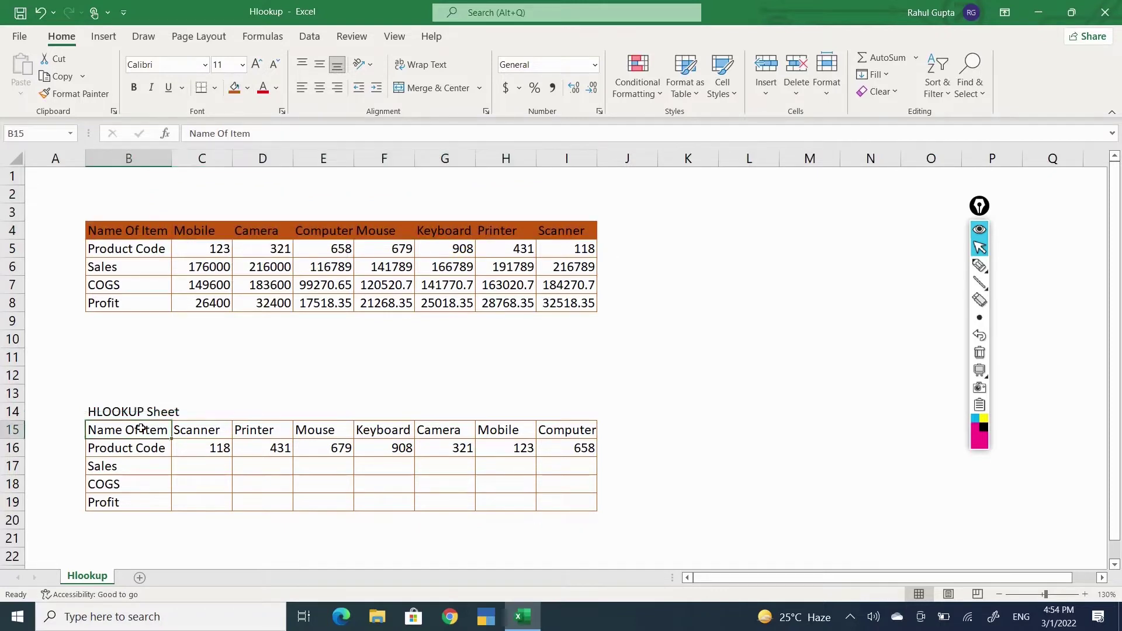
{"action": "key", "text": "shift+Right"}
{"action": "key", "text": "shift+Right"}
{"action": "key", "text": "shift+Right"}
{"action": "key", "text": "shift+Right"}
{"action": "key", "text": "shift+Right"}
{"action": "key", "text": "shift+Right"}
{"action": "key", "text": "shift+Right"}
{"action": "key", "text": "shift+Right"}
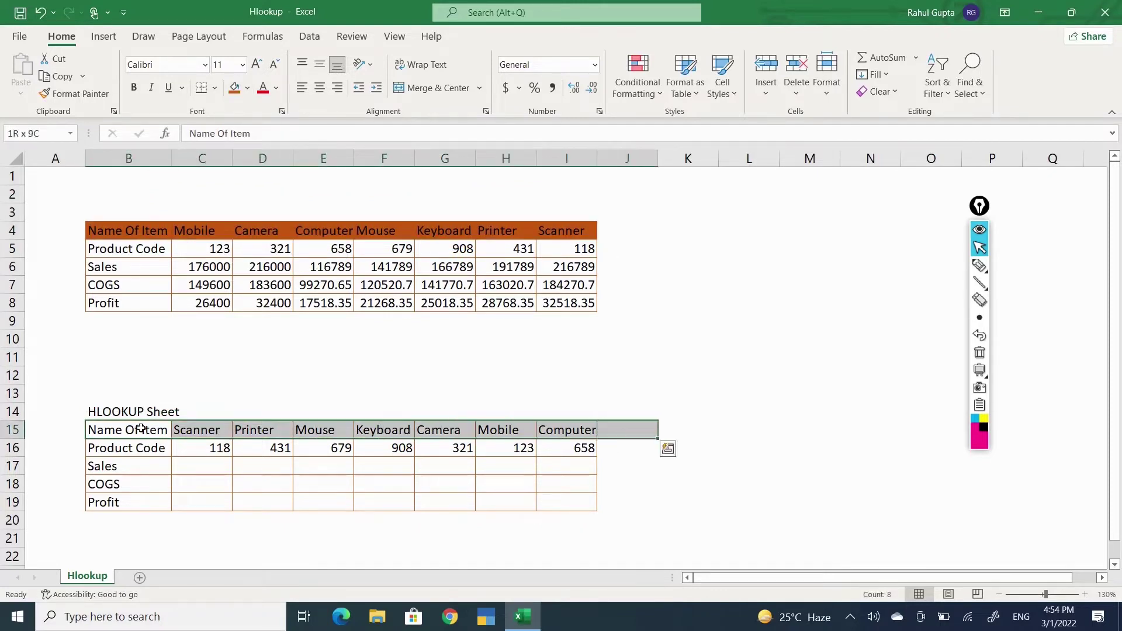
{"action": "key", "text": "shift+Left"}
{"action": "key", "text": "F4"}
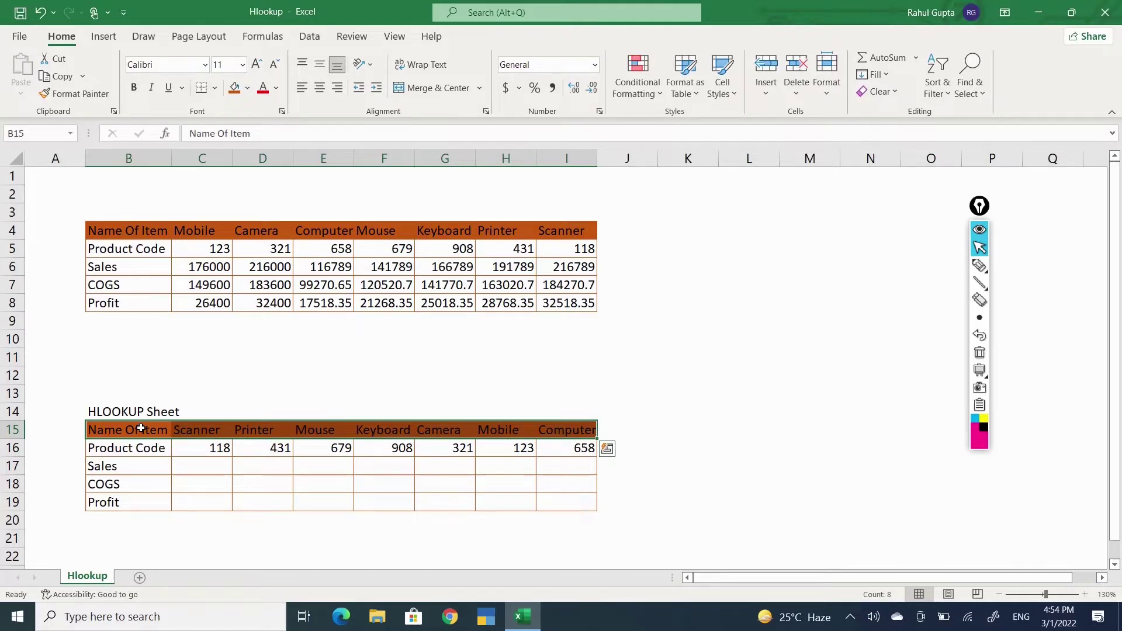
{"action": "key", "text": "Up"}
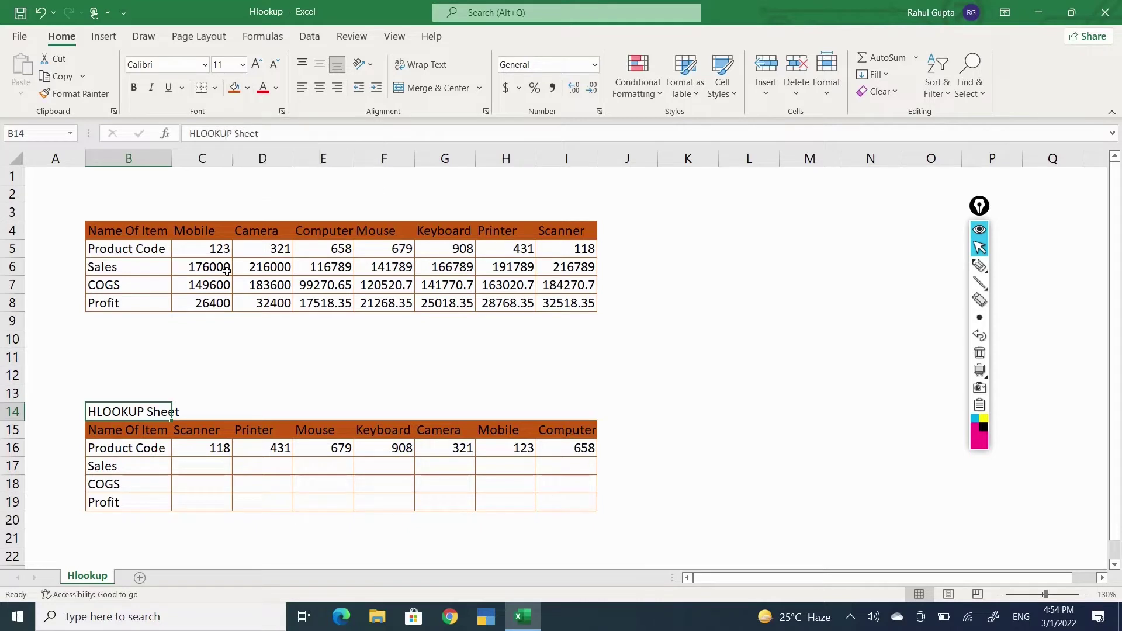
{"action": "key", "text": "F4"}
{"action": "key", "text": "Right"}
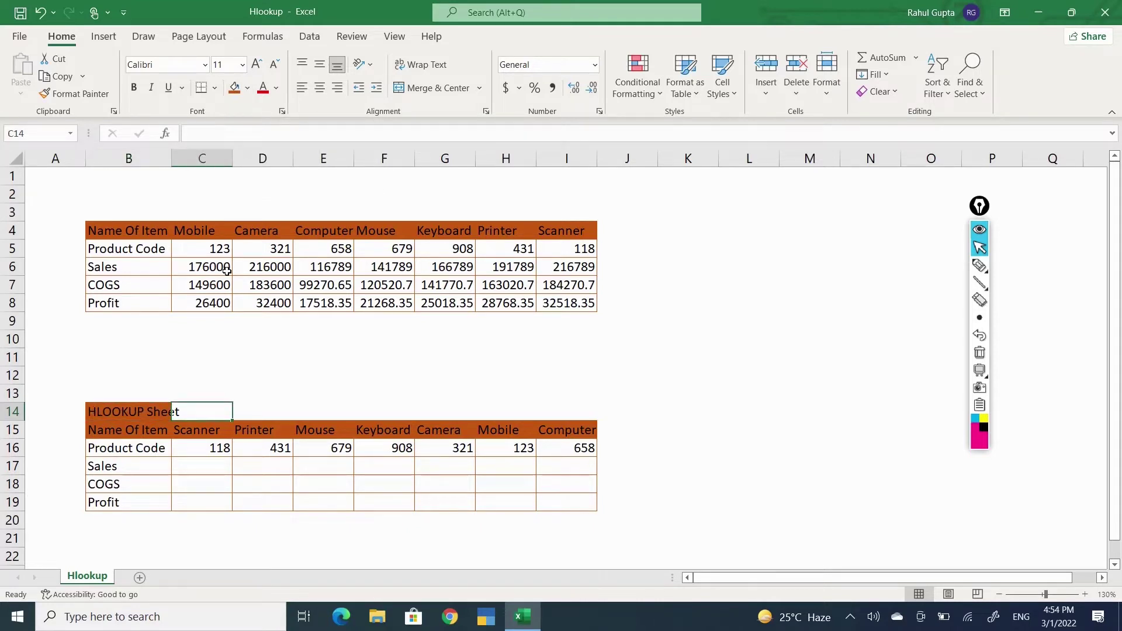
{"action": "key", "text": "F4"}
Bold the source header row B4:I4 and the HLOOKUP Sheet title and headers B14:I15.
{"action": "key", "text": "Left"}
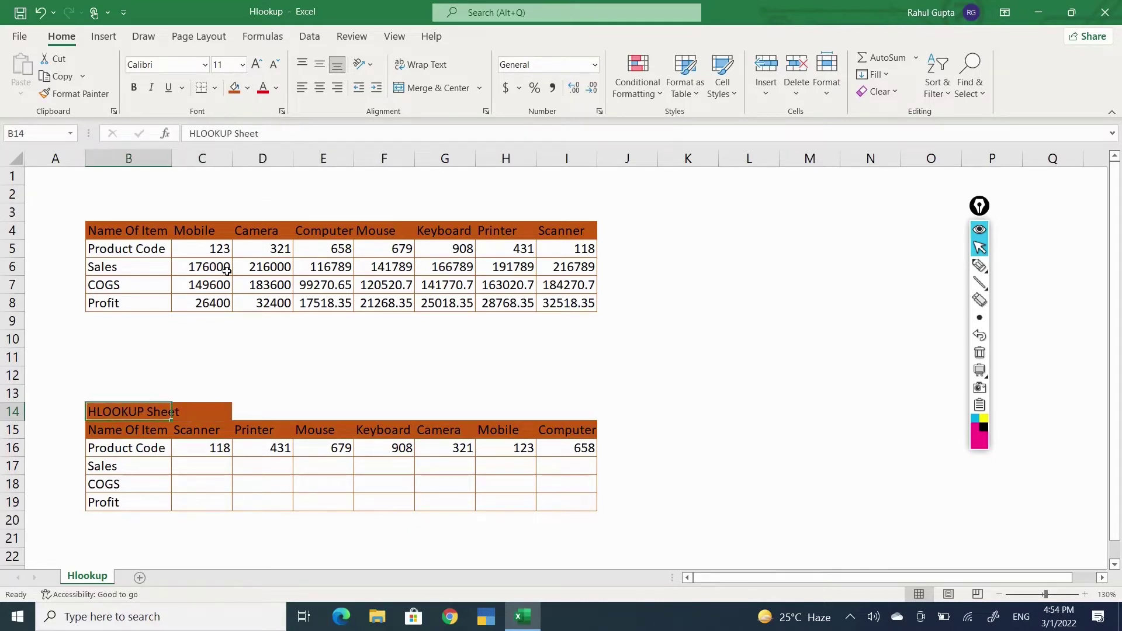
{"action": "key", "text": "Up"}
{"action": "key", "text": "Up"}
{"action": "key", "text": "Up"}
{"action": "key", "text": "Up"}
{"action": "key", "text": "Up"}
{"action": "key", "text": "Up"}
{"action": "key", "text": "Up"}
{"action": "key", "text": "Up"}
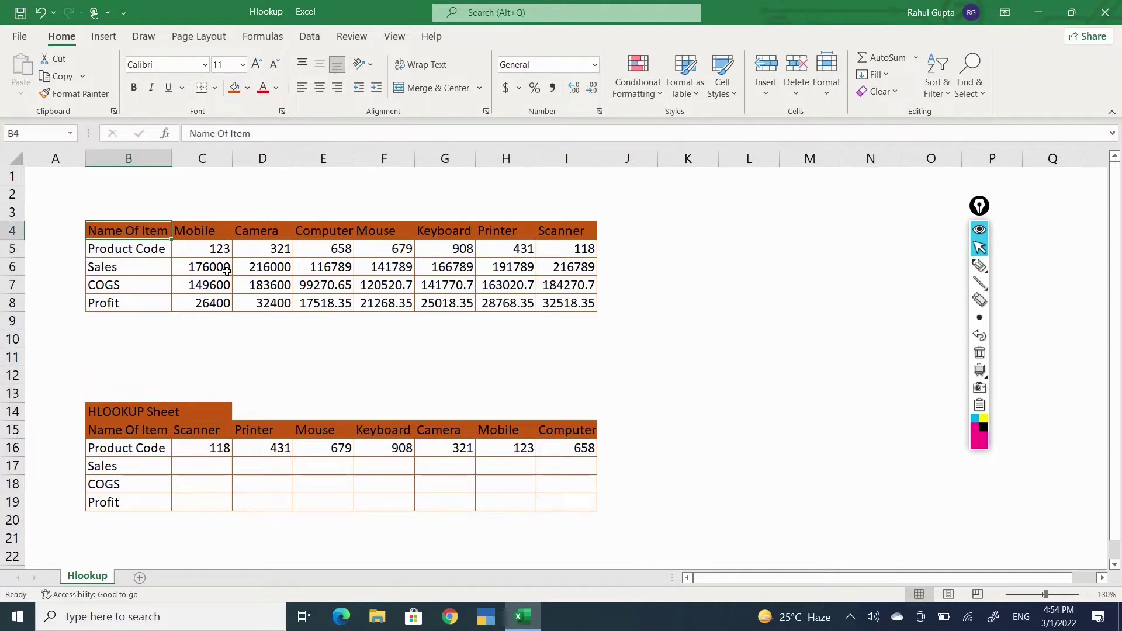
{"action": "key", "text": "ctrl+shift+Right"}
{"action": "key", "text": "ctrl+b"}
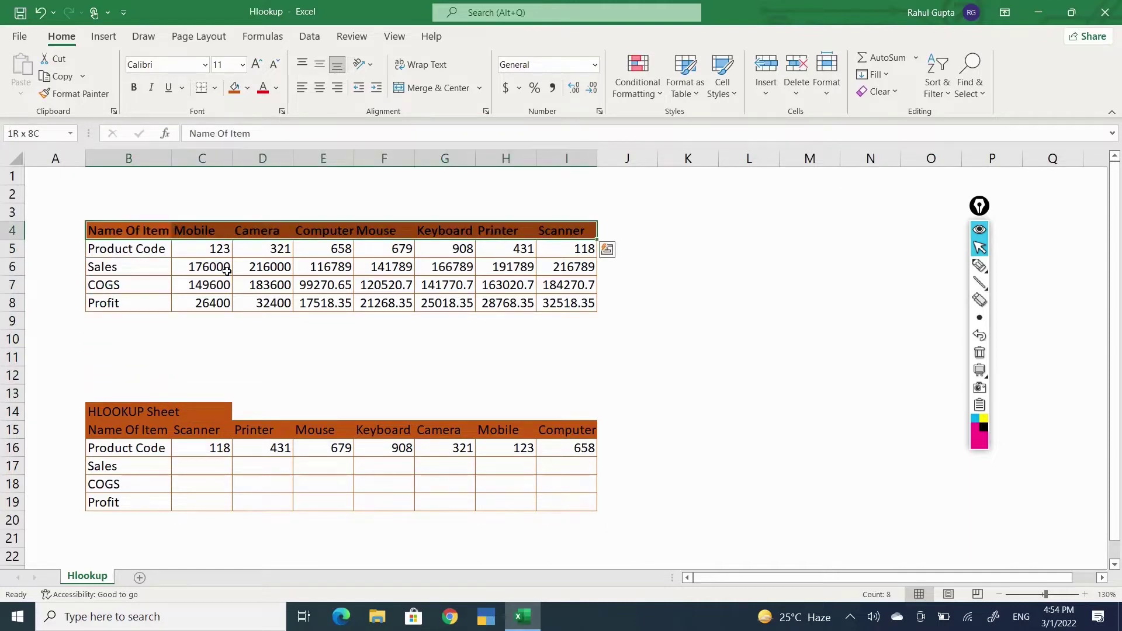
{"action": "key", "text": "Down"}
{"action": "key", "text": "Down"}
{"action": "key", "text": "Down"}
{"action": "key", "text": "Down"}
{"action": "key", "text": "Down"}
{"action": "key", "text": "Down"}
{"action": "key", "text": "Down"}
{"action": "key", "text": "Down"}
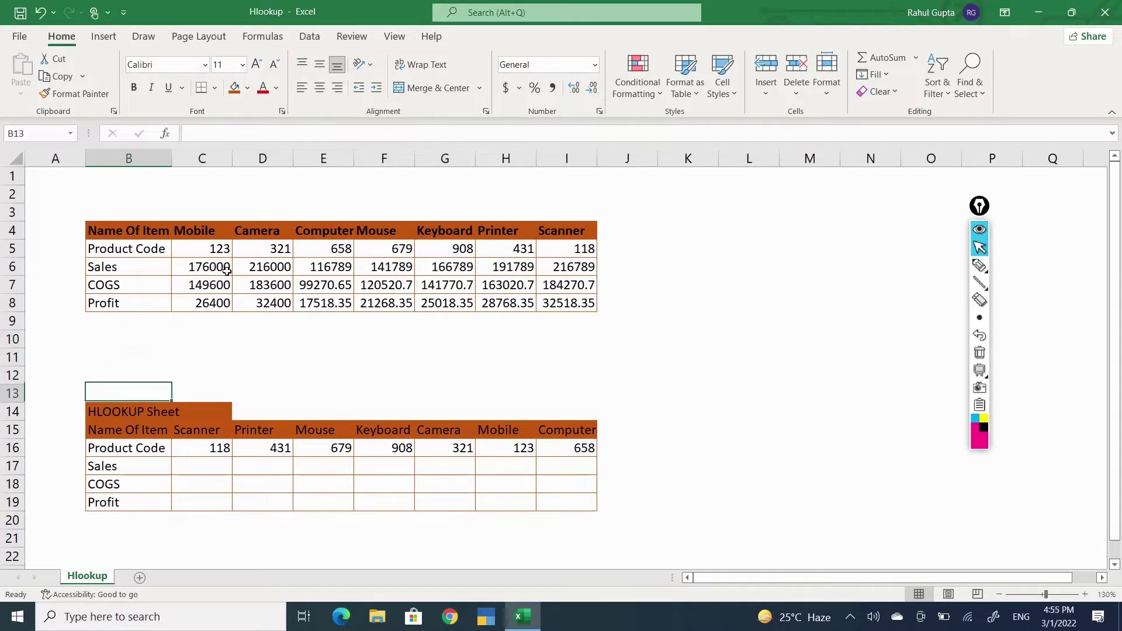
{"action": "key", "text": "Down"}
{"action": "key", "text": "Down"}
{"action": "key", "text": "Up"}
{"action": "key", "text": "shift+Down"}
{"action": "key", "text": "shift+Right"}
{"action": "key", "text": "shift+Right"}
{"action": "key", "text": "shift+Right"}
{"action": "key", "text": "shift+Right"}
{"action": "key", "text": "shift+Right"}
{"action": "key", "text": "shift+Right"}
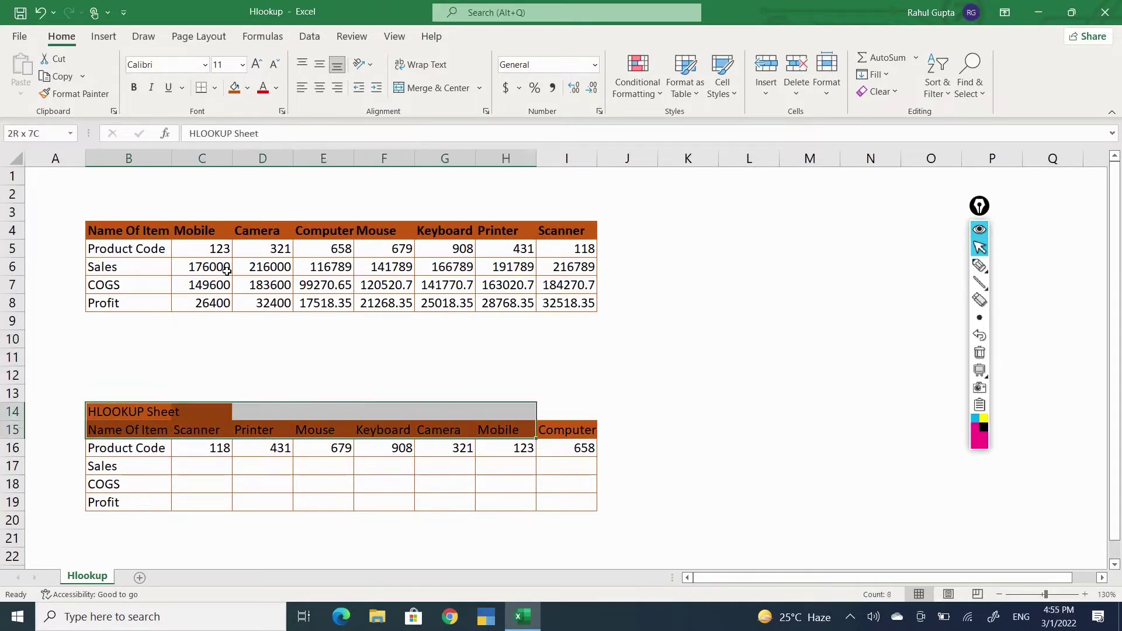
{"action": "key", "text": "shift+Right"}
{"action": "key", "text": "shift+Right"}
{"action": "key", "text": "shift+Left"}
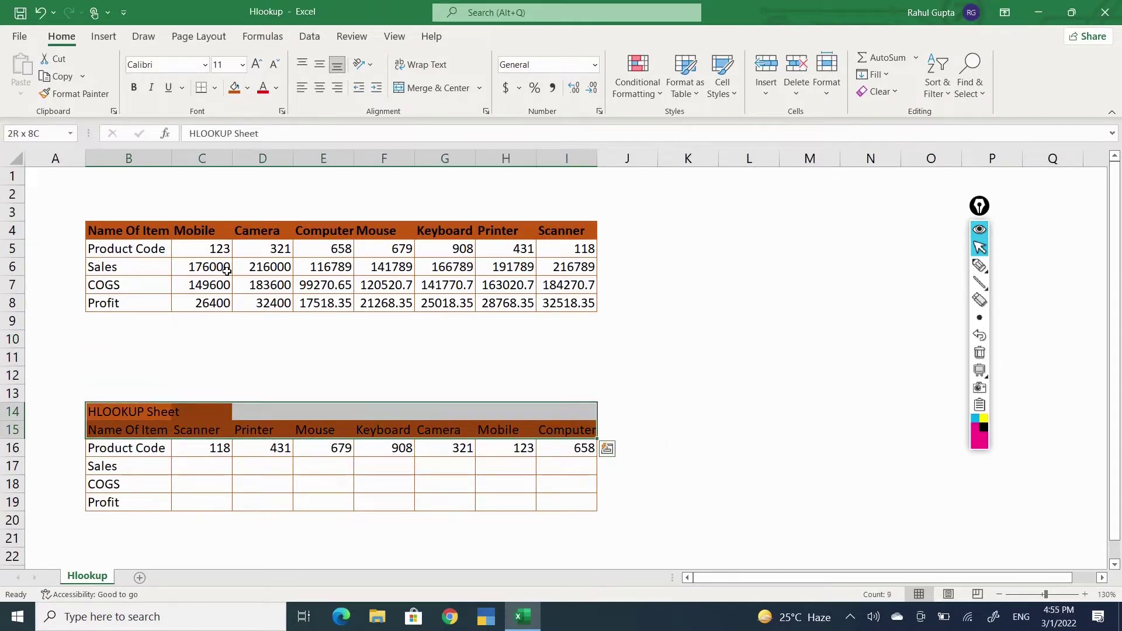
{"action": "key", "text": "ctrl+b"}
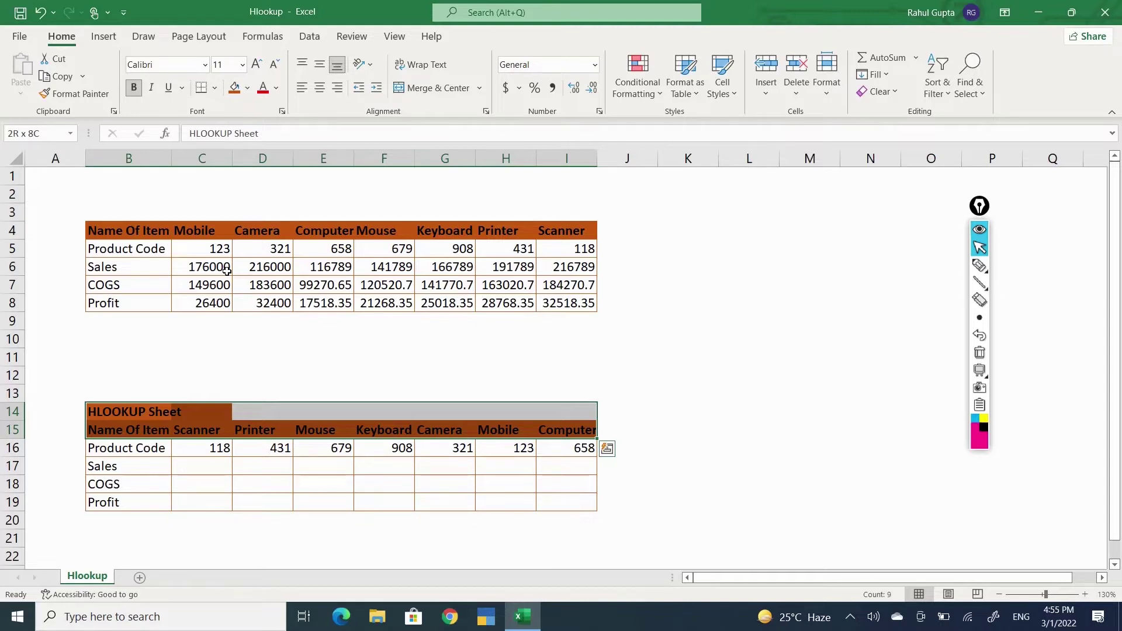
Delete the seven product codes in C16:I16, leaving the Product Code row blank.
{"action": "left_click", "coordinate": [221, 469]}
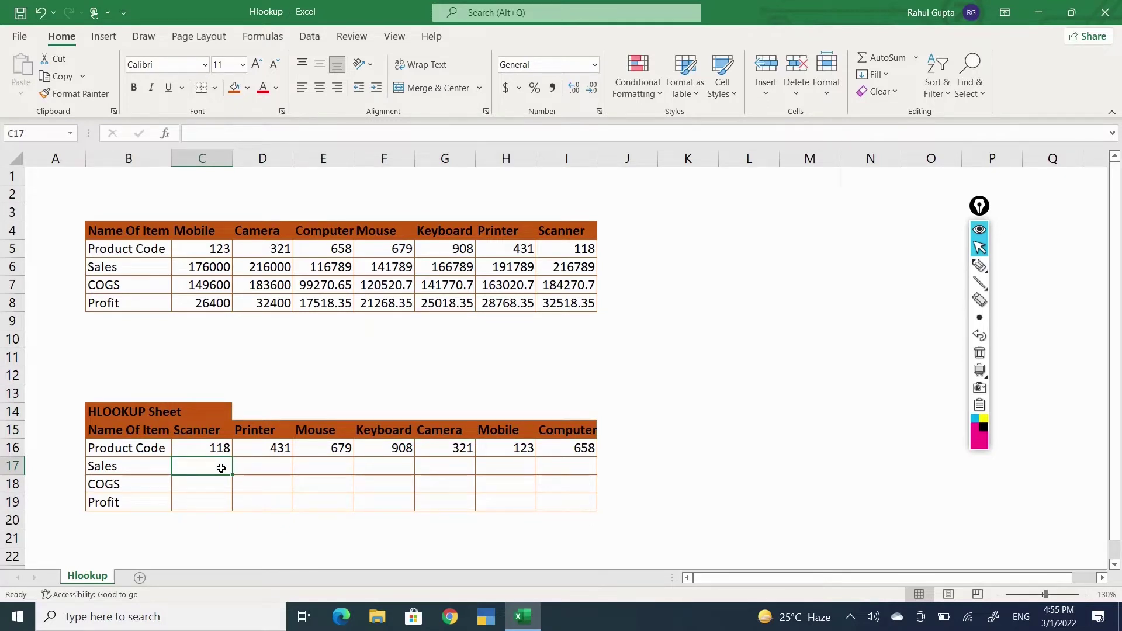
{"action": "key", "text": "Up"}
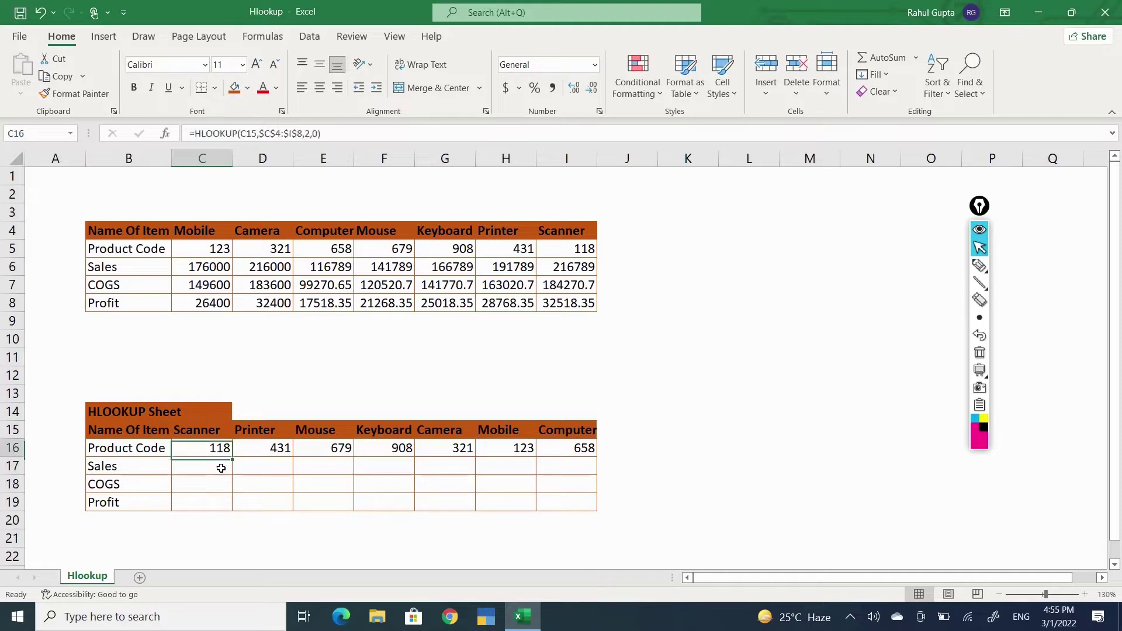
{"action": "key", "text": "Up"}
{"action": "key", "text": "Down"}
{"action": "key", "text": "shift+Right"}
{"action": "key", "text": "shift+Right"}
{"action": "key", "text": "shift+Right"}
{"action": "key", "text": "shift+Right"}
{"action": "key", "text": "shift+Right"}
{"action": "key", "text": "shift+Right"}
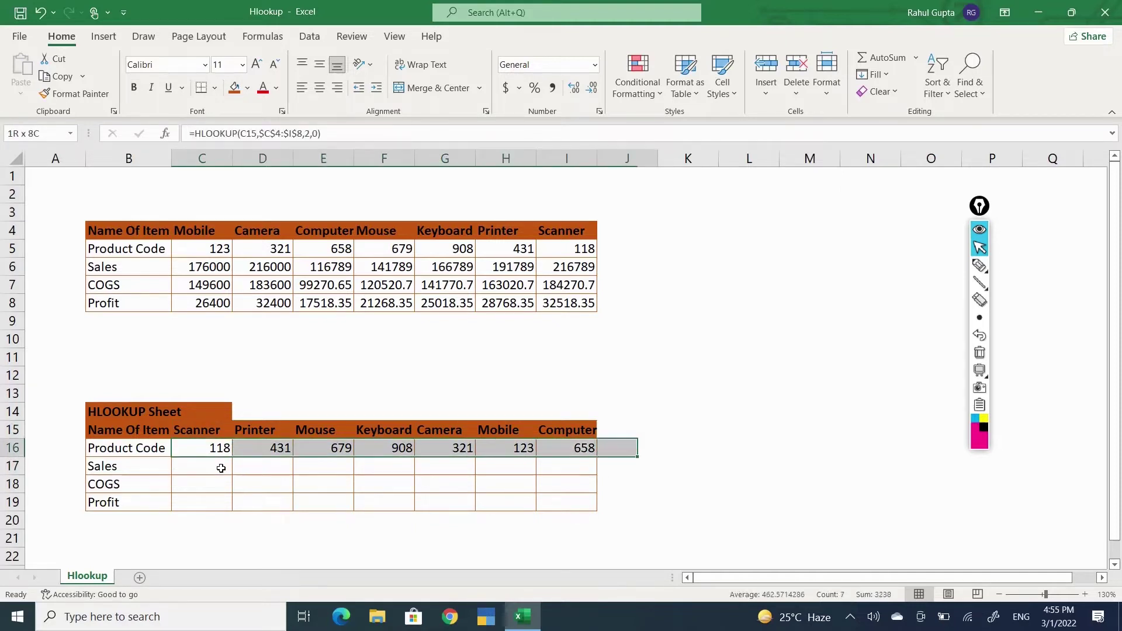
{"action": "key", "text": "shift+Left"}
{"action": "key", "text": "Delete"}
{"action": "key", "text": "shift+Left"}
{"action": "key", "text": "shift+Left"}
{"action": "key", "text": "shift+Left"}
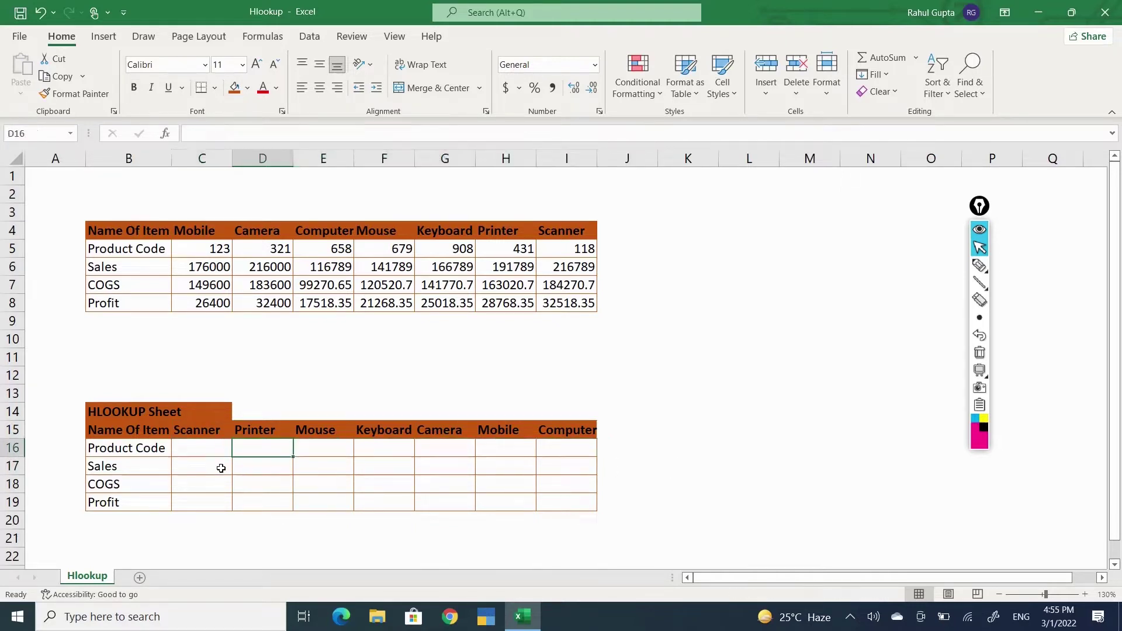
{"action": "key", "text": "shift+Left"}
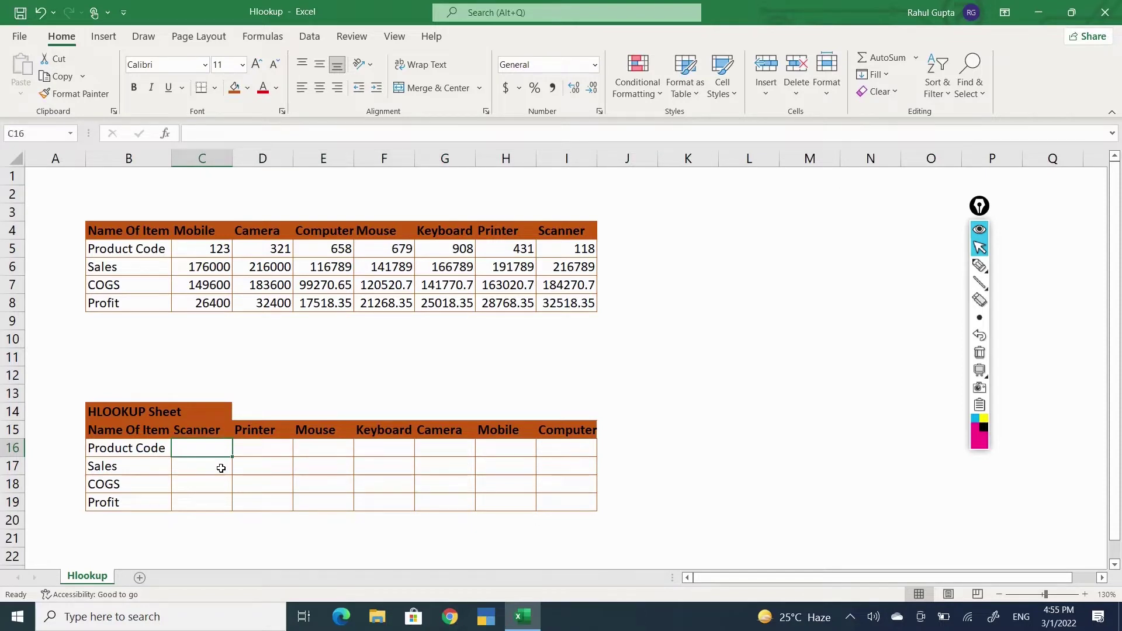
Enter =HLOOKUP(C15,$B$4:$I$8,2,0) in C16, returning Scanner's code 118.
{"action": "type", "text": "=hloo"}
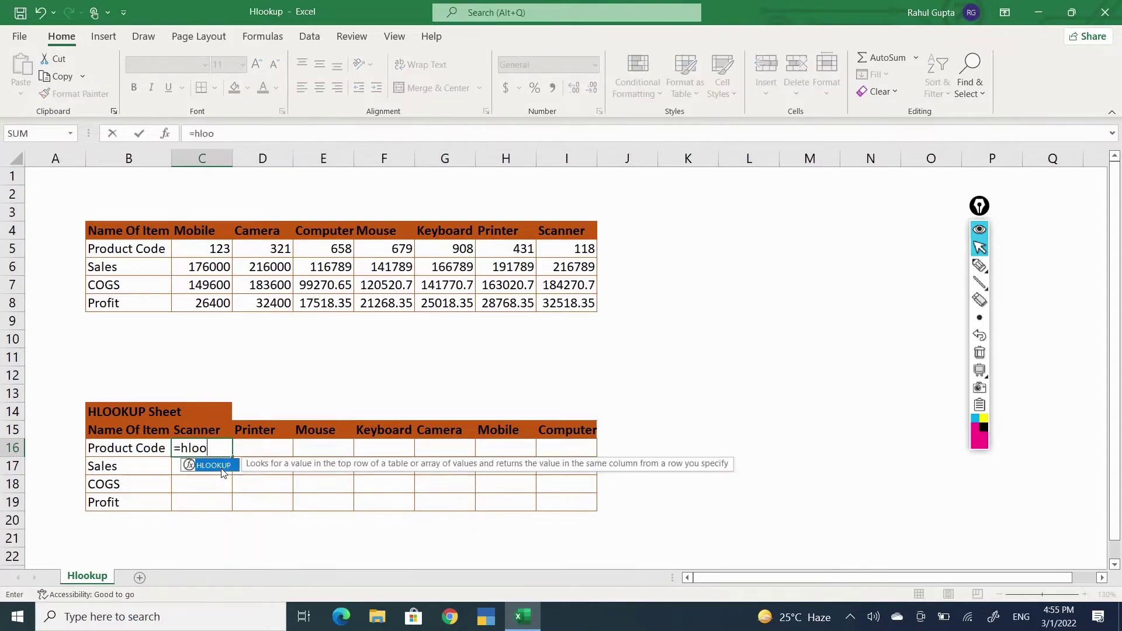
{"action": "type", "text": "kup("}
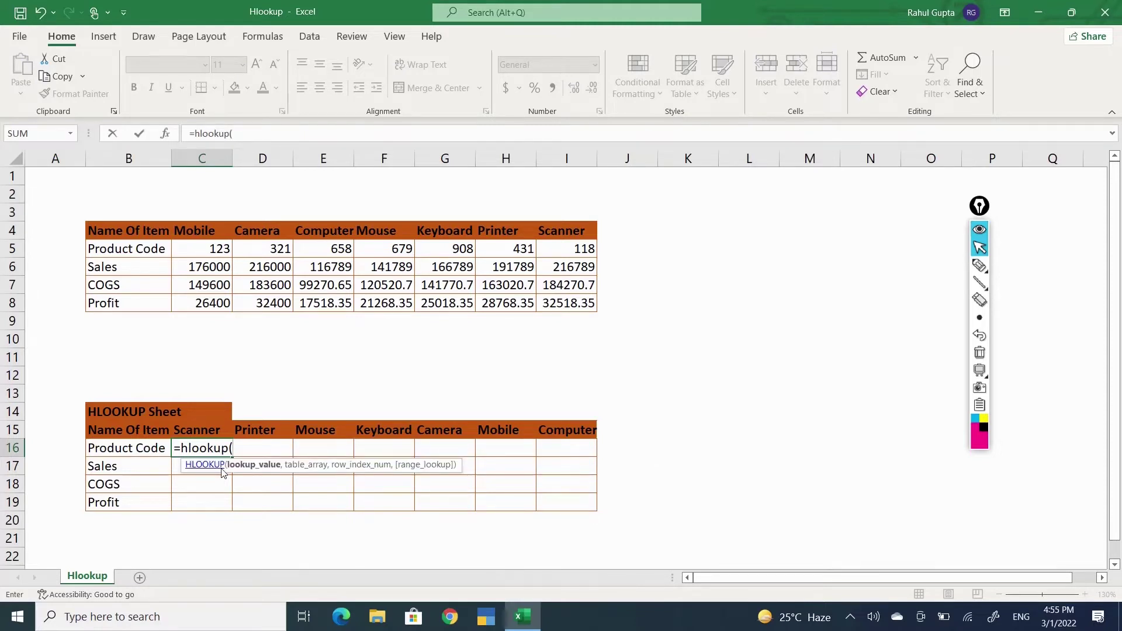
{"action": "key", "text": "Up"}
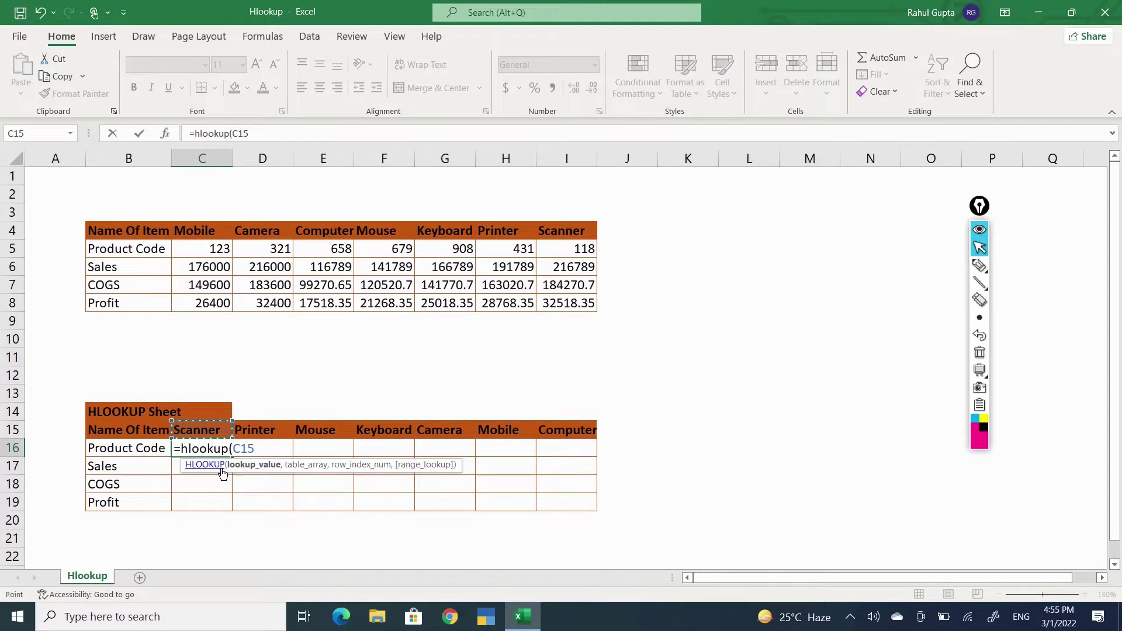
{"action": "type", "text": ","}
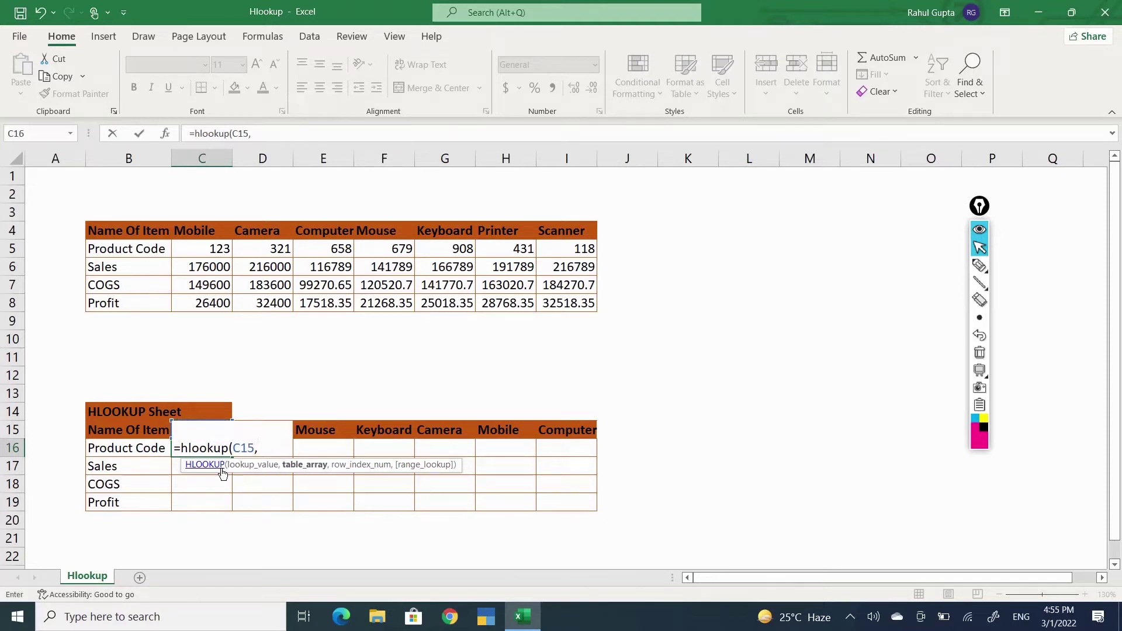
{"action": "key", "text": "Up"}
{"action": "key", "text": "Up"}
{"action": "key", "text": "Up"}
{"action": "key", "text": "Up"}
{"action": "key", "text": "Up"}
{"action": "key", "text": "Up"}
{"action": "key", "text": "Up"}
{"action": "key", "text": "Up"}
{"action": "key", "text": "Up"}
{"action": "key", "text": "Up"}
{"action": "key", "text": "Up"}
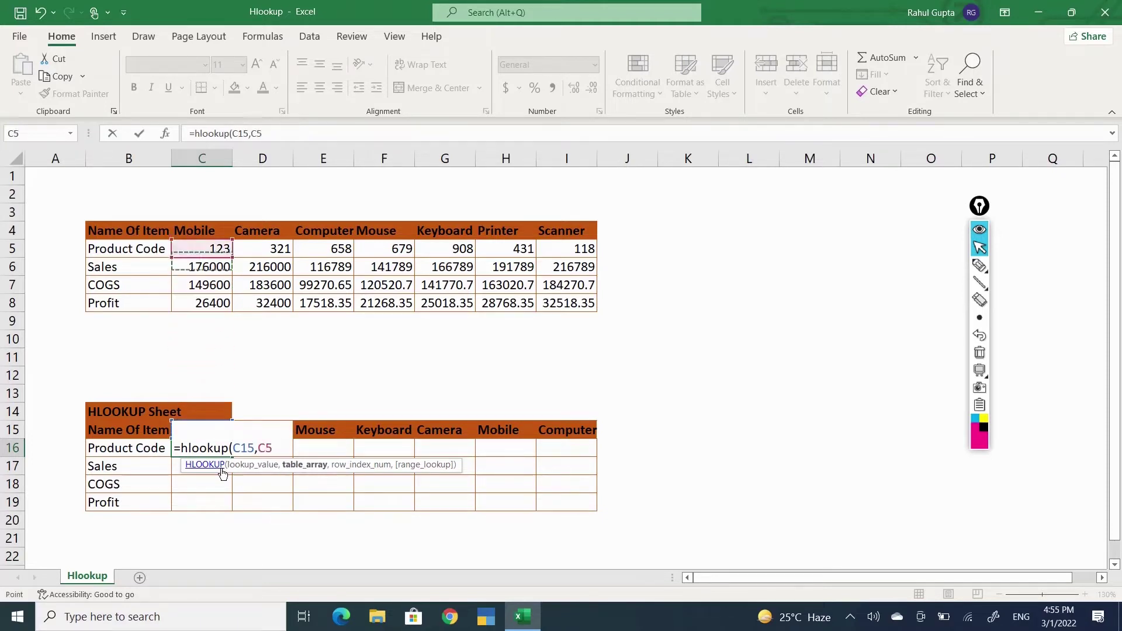
{"action": "key", "text": "Up"}
{"action": "key", "text": "Left"}
{"action": "key", "text": "Down"}
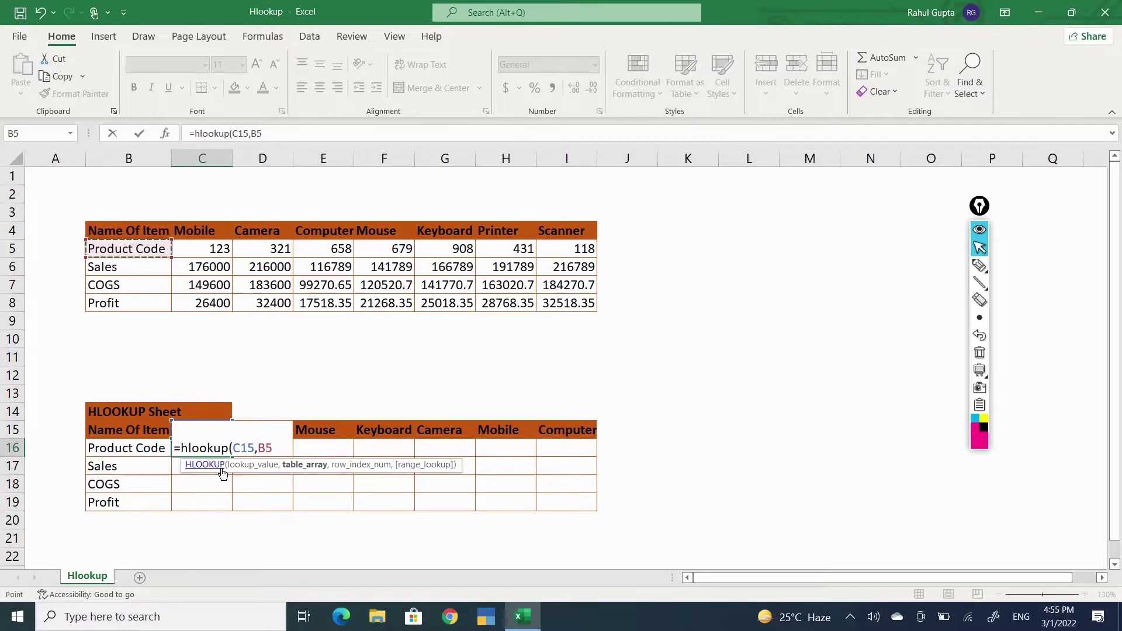
{"action": "key", "text": "Up"}
{"action": "key", "text": "shift+Right"}
{"action": "key", "text": "shift+Right"}
{"action": "key", "text": "shift+Right"}
{"action": "key", "text": "shift+Right"}
{"action": "key", "text": "shift+Right"}
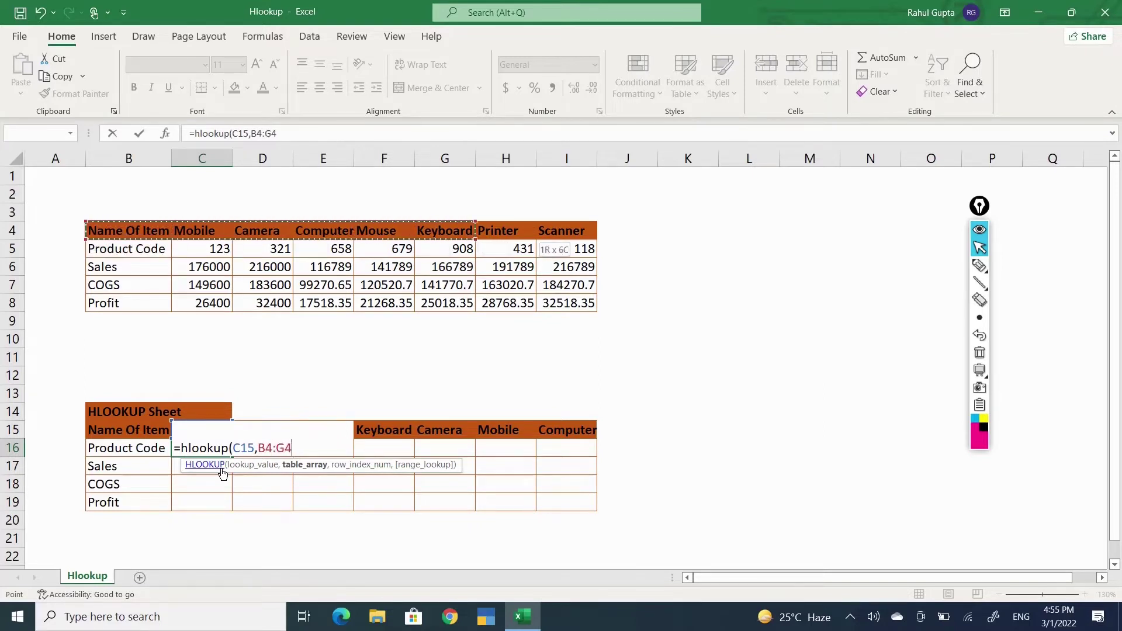
{"action": "key", "text": "shift+Right"}
{"action": "key", "text": "shift+Right"}
{"action": "key", "text": "shift+Down"}
{"action": "key", "text": "shift+Down"}
{"action": "key", "text": "shift+Down"}
{"action": "key", "text": "shift+Down"}
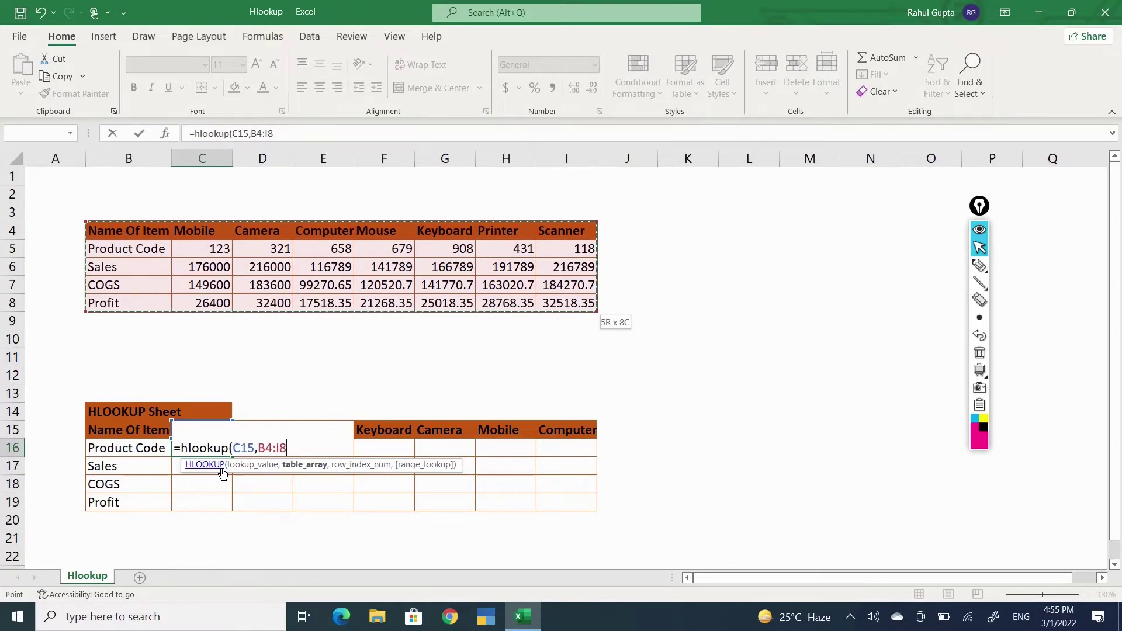
{"action": "key", "text": "F4"}
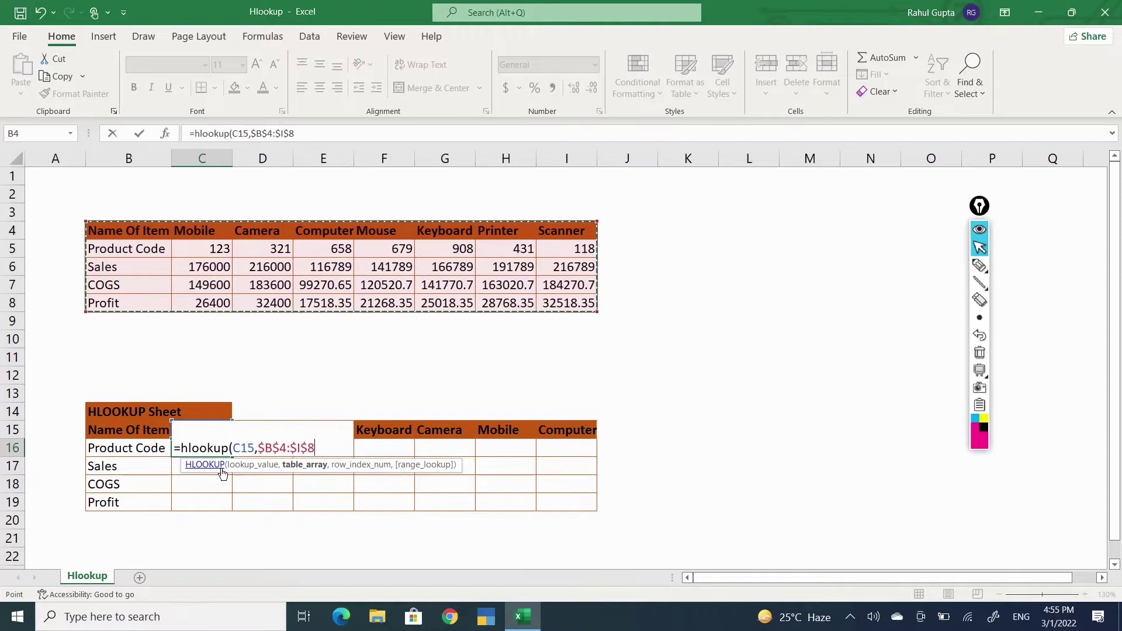
{"action": "type", "text": ","}
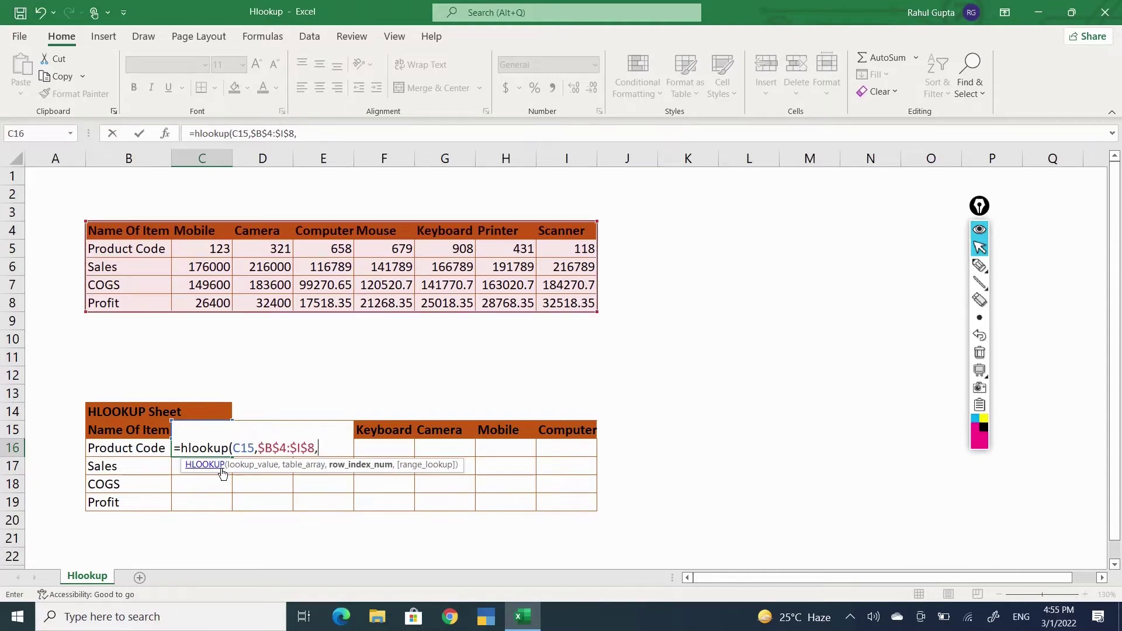
{"action": "type", "text": "2,0"}
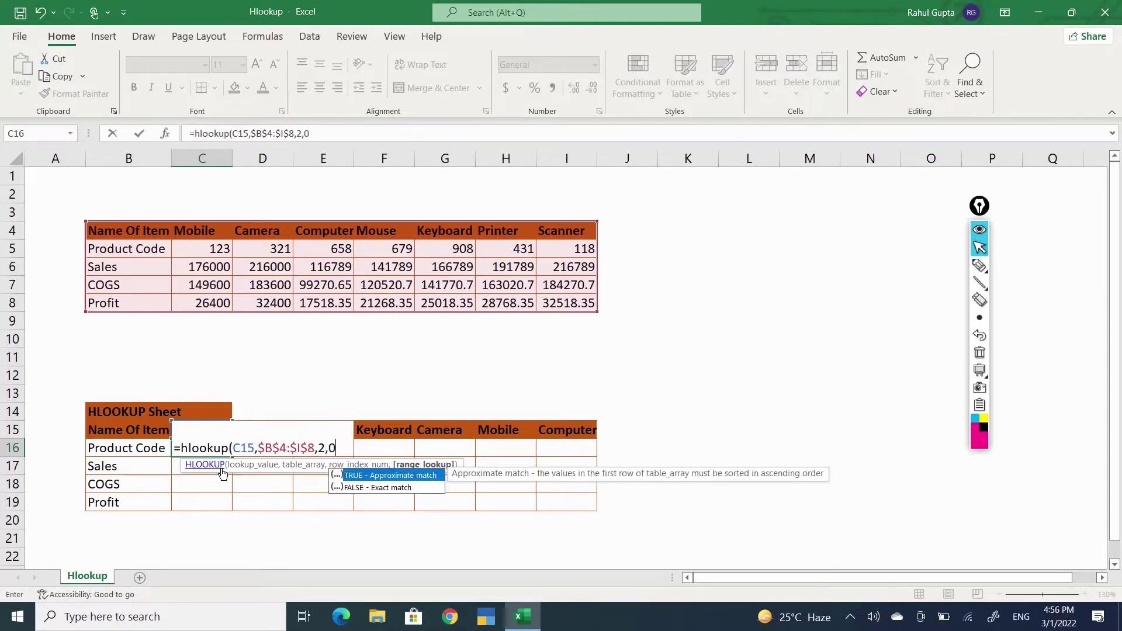
{"action": "type", "text": ")"}
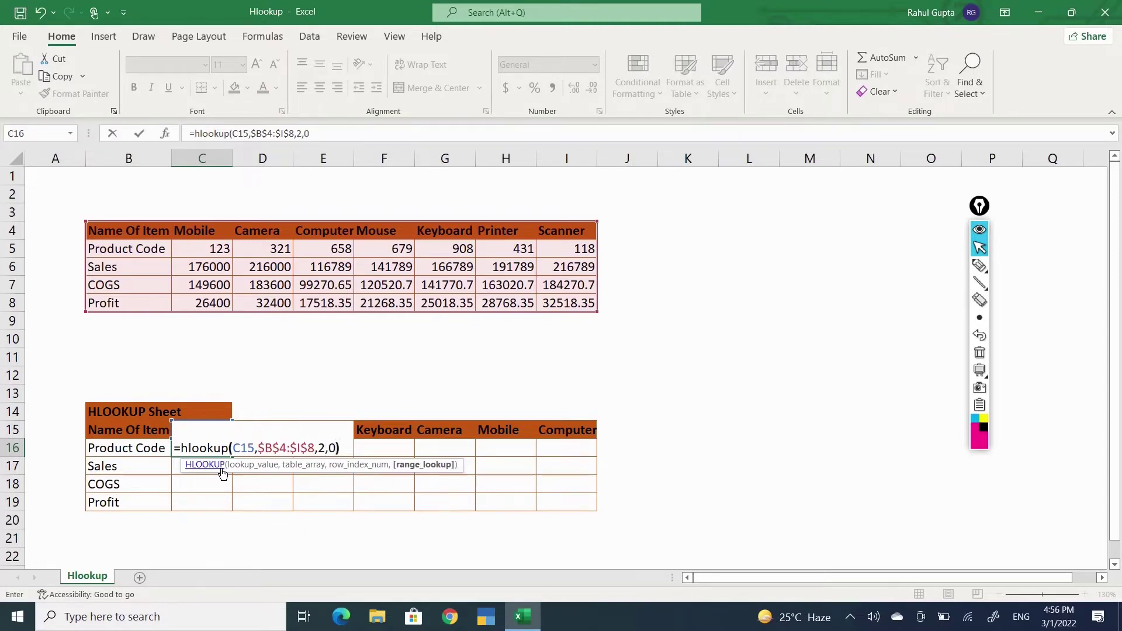
{"action": "key", "text": "Return"}
{"action": "key", "text": "Up"}
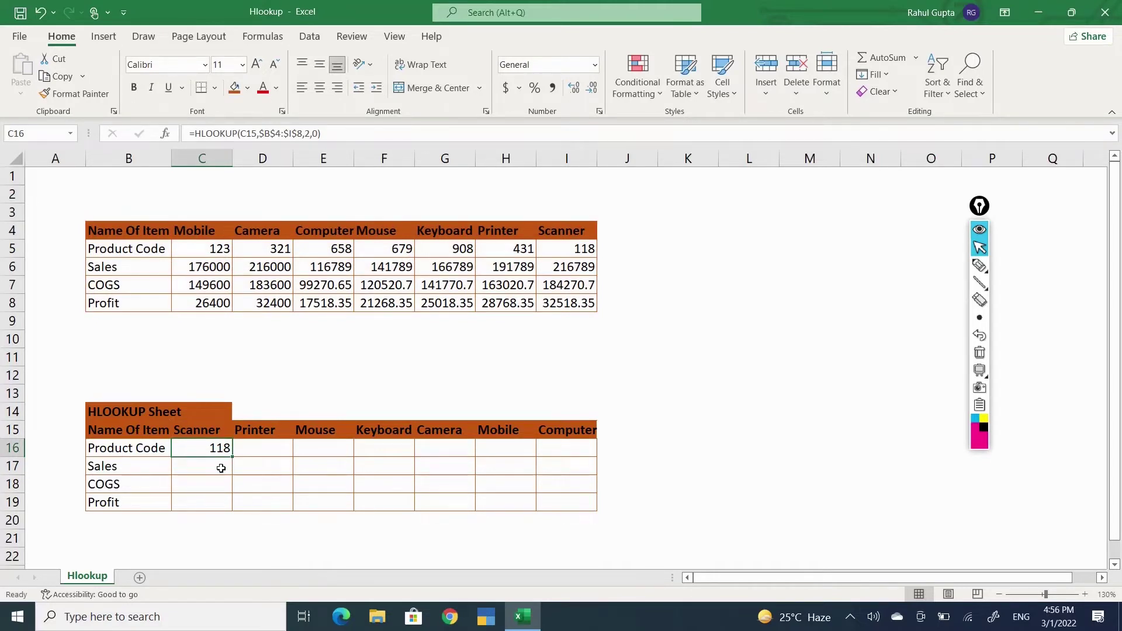
Give I5 and C16, both showing Scanner's code 118, a light gold fill.
{"action": "left_click", "coordinate": [582, 245]}
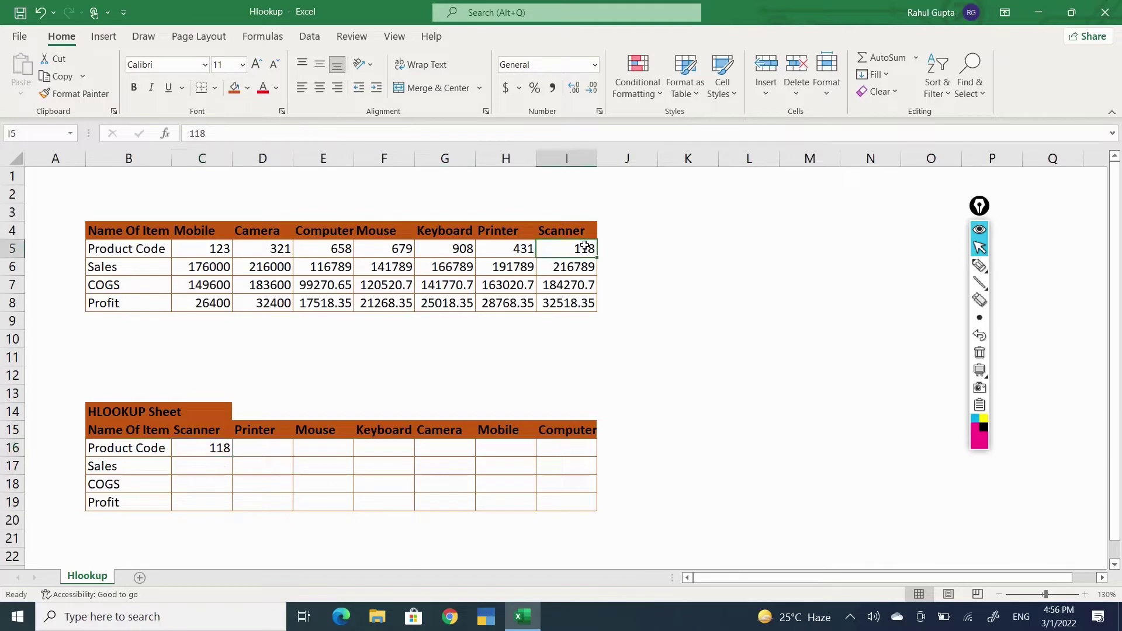
{"action": "left_click", "coordinate": [247, 88]}
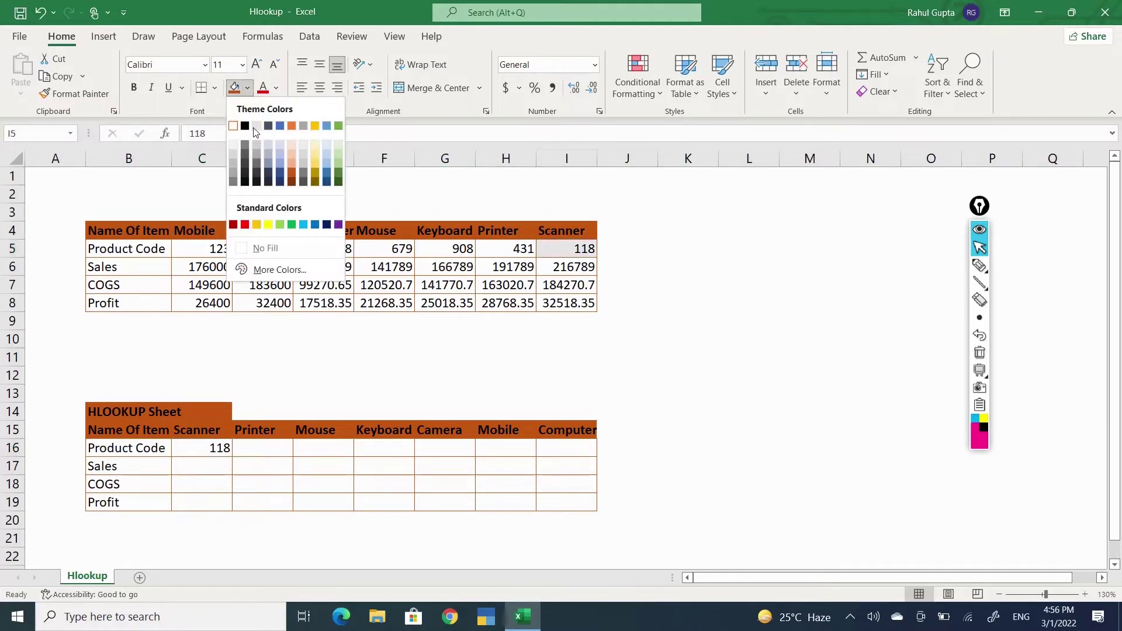
{"action": "left_click", "coordinate": [315, 155]}
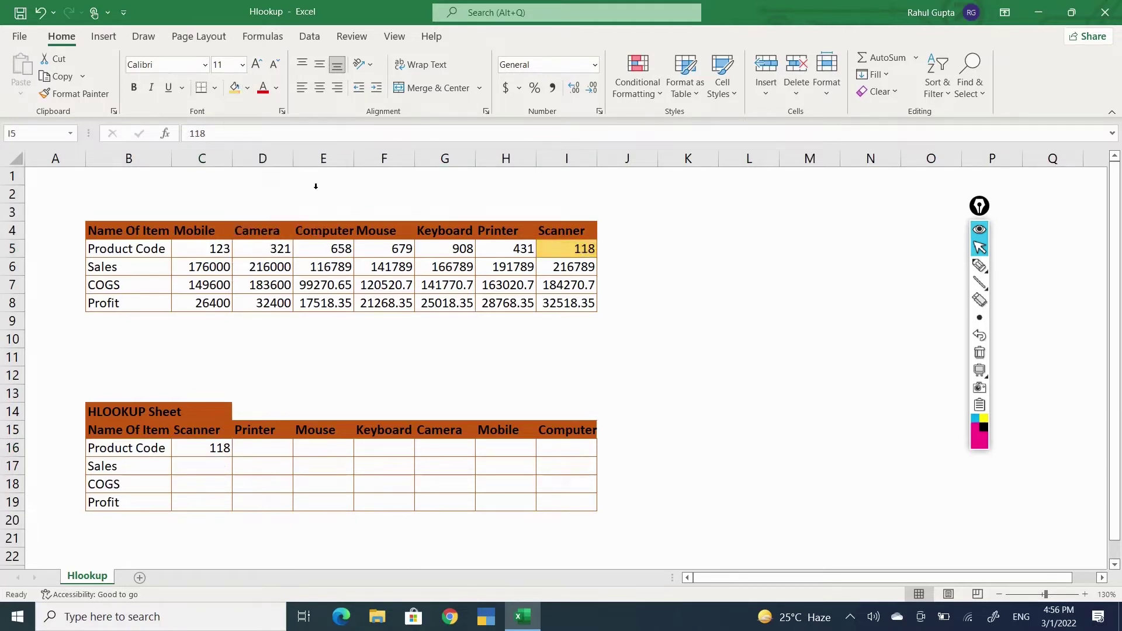
{"action": "left_click", "coordinate": [219, 446]}
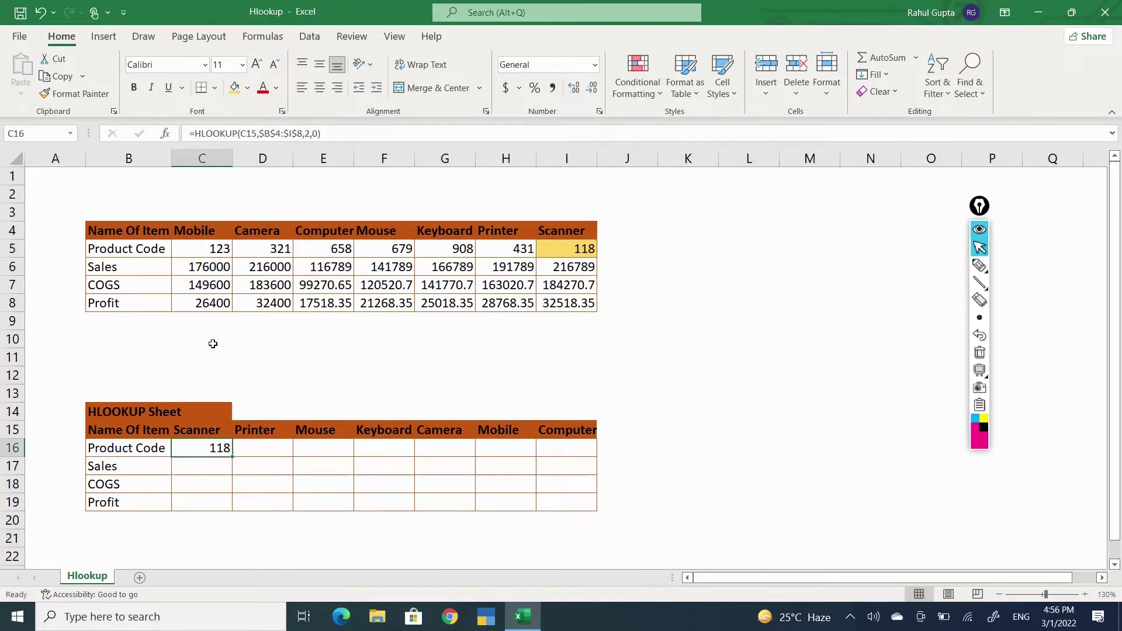
{"action": "left_click", "coordinate": [236, 87]}
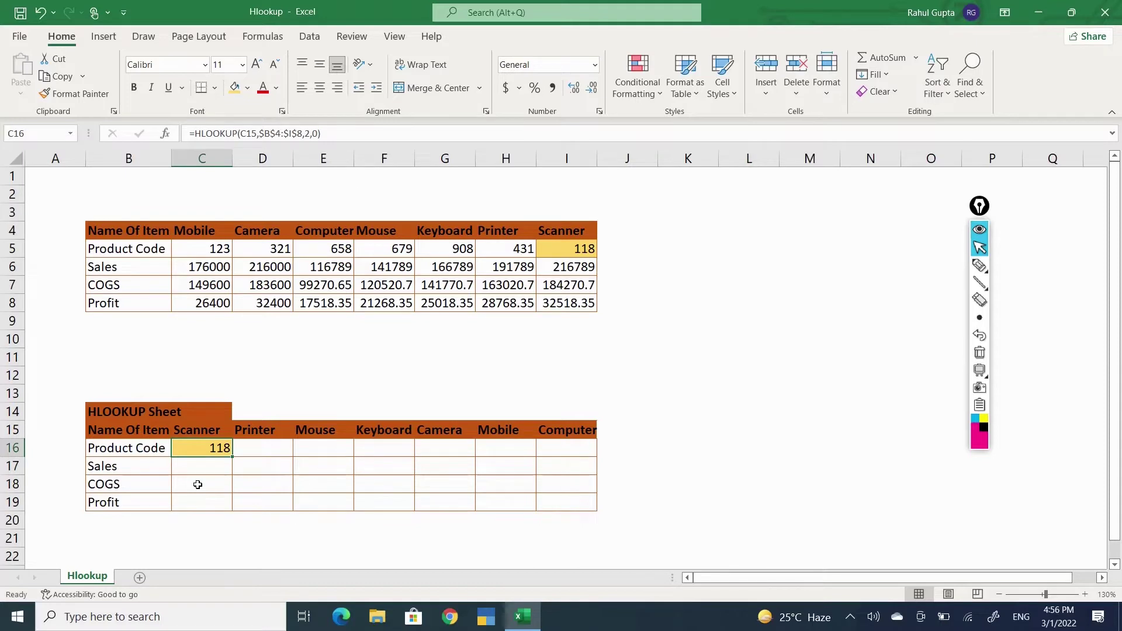
{"action": "key", "text": "ctrl+c"}
Paste the C16 formula into C17:C19, which return #N/A, and compare the formulas.
{"action": "key", "text": "Down"}
{"action": "key", "text": "shift+Down"}
{"action": "key", "text": "shift+Down"}
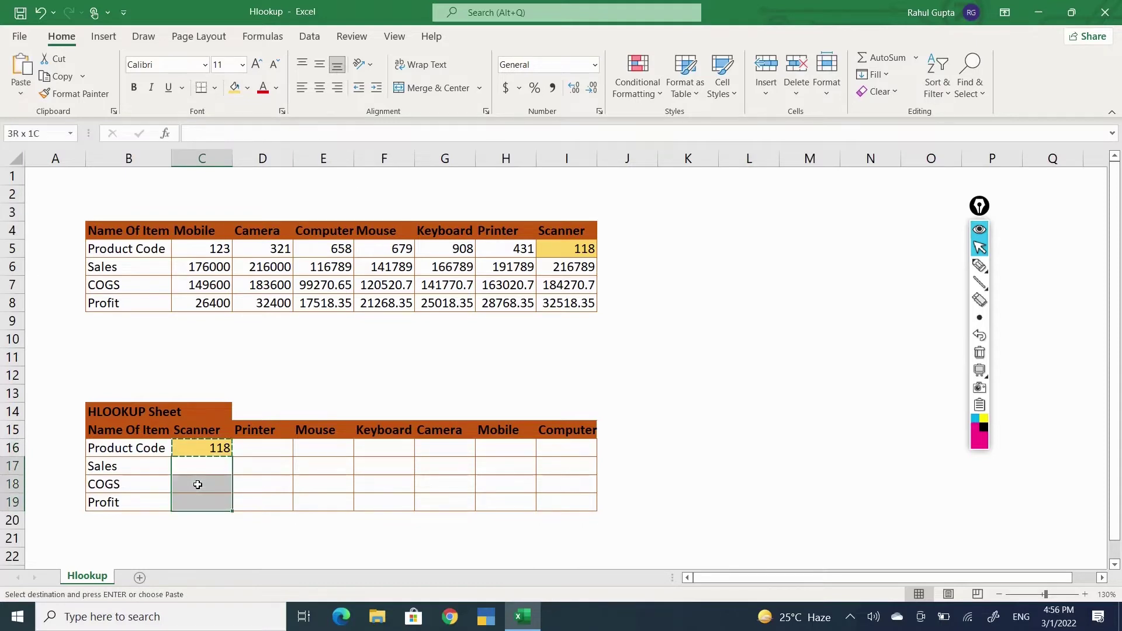
{"action": "key", "text": "Return"}
{"action": "key", "text": "Up"}
{"action": "key", "text": "Down"}
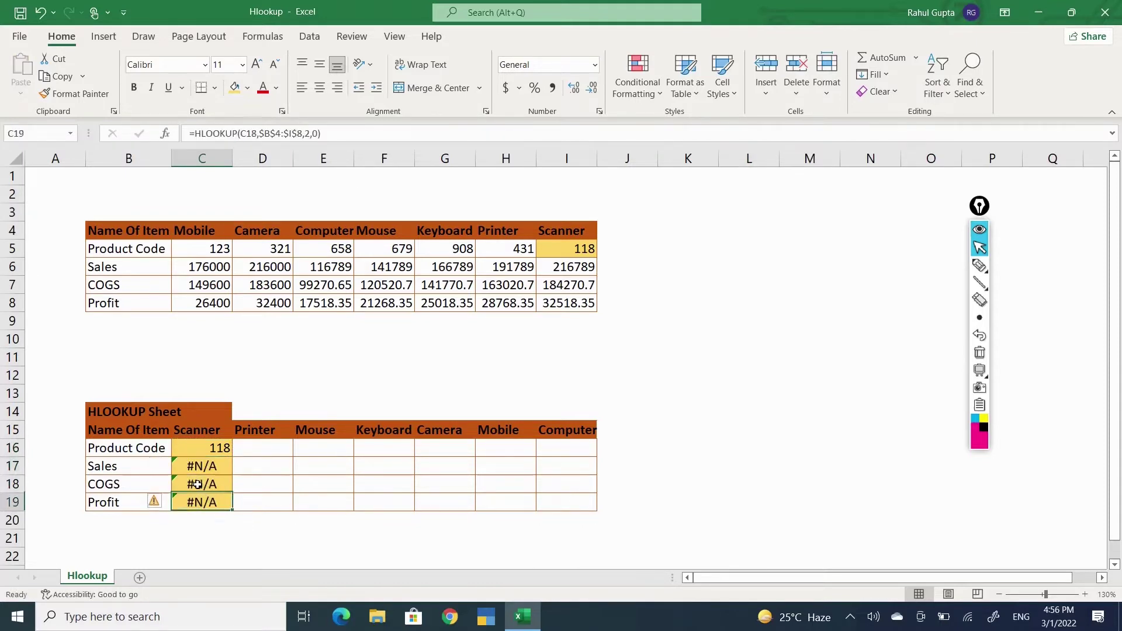
{"action": "key", "text": "Down"}
{"action": "key", "text": "Down"}
{"action": "left_click", "coordinate": [220, 470]}
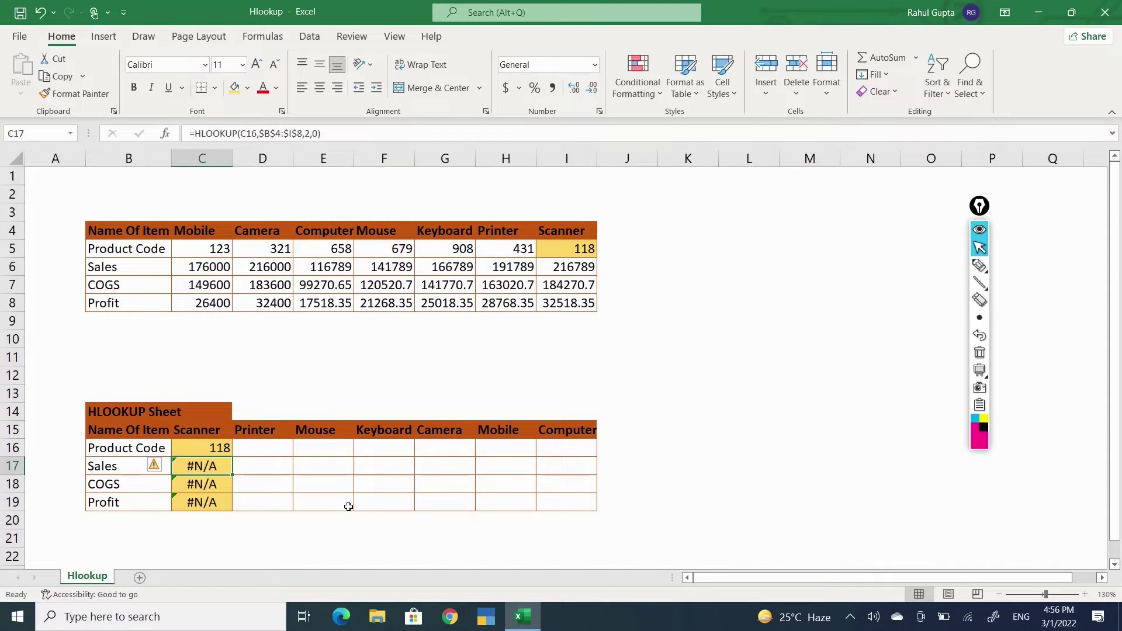
{"action": "left_click", "coordinate": [216, 447]}
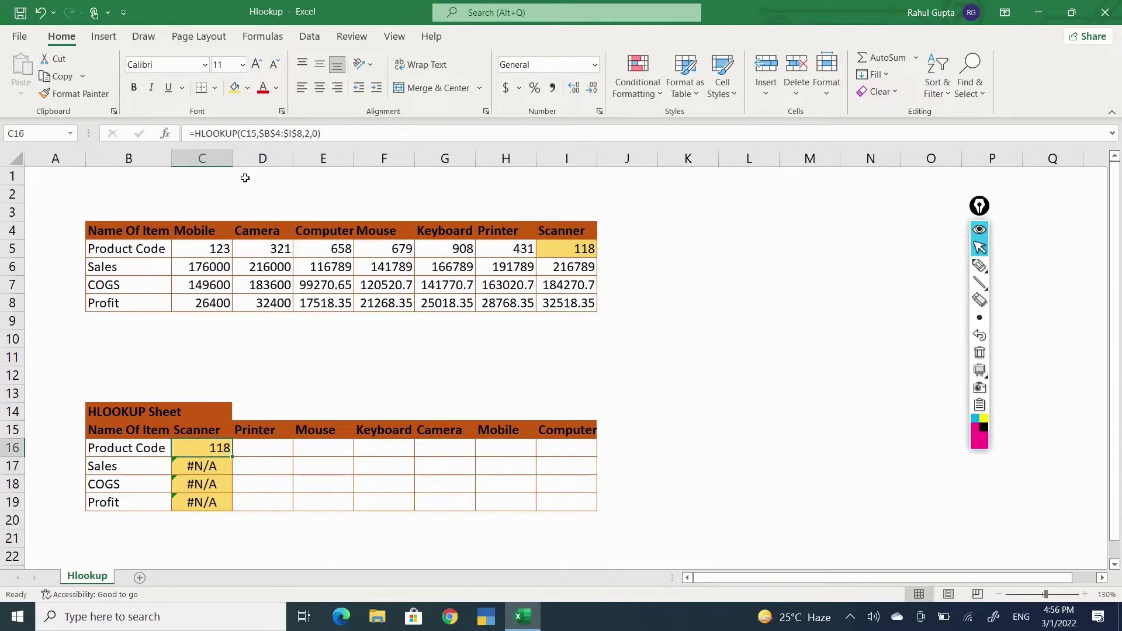
Change C16's lookup value to $C$15, trial-paste it into C17:C19, then undo.
{"action": "left_click", "coordinate": [258, 133]}
{"action": "key", "text": "F4"}
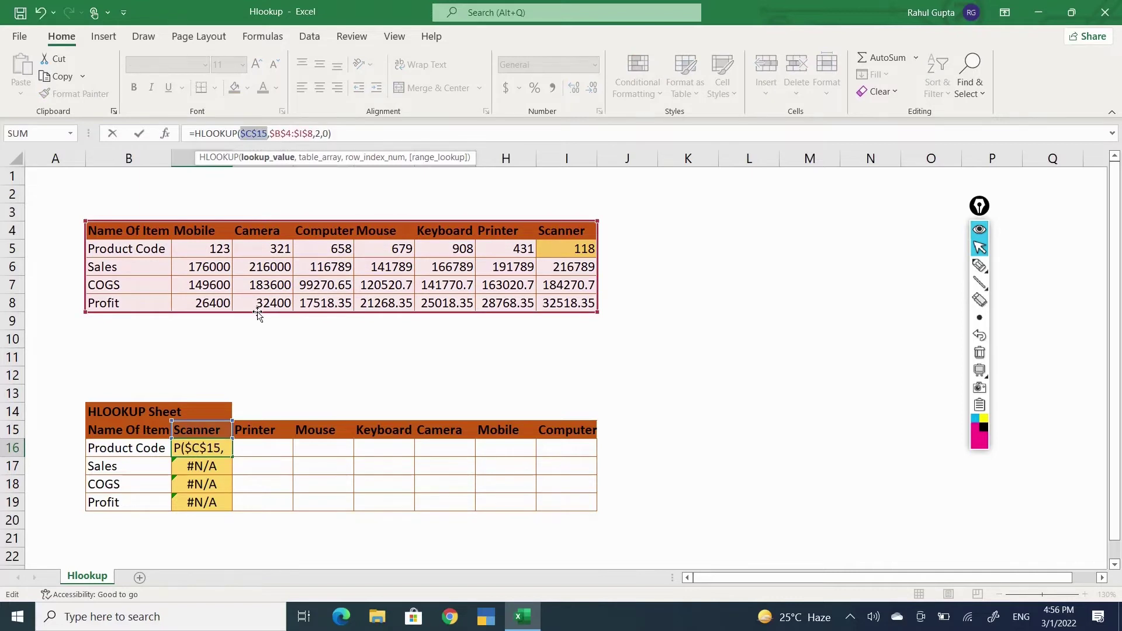
{"action": "key", "text": "Up"}
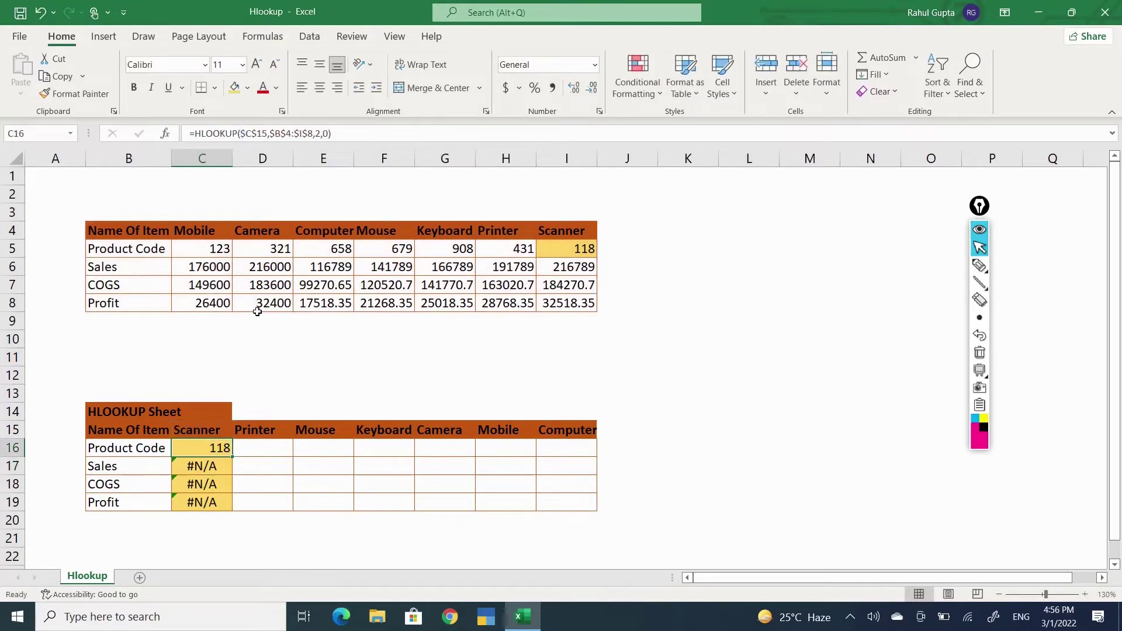
{"action": "key", "text": "ctrl+c"}
{"action": "key", "text": "Down"}
{"action": "key", "text": "shift+Down"}
{"action": "key", "text": "shift+Down"}
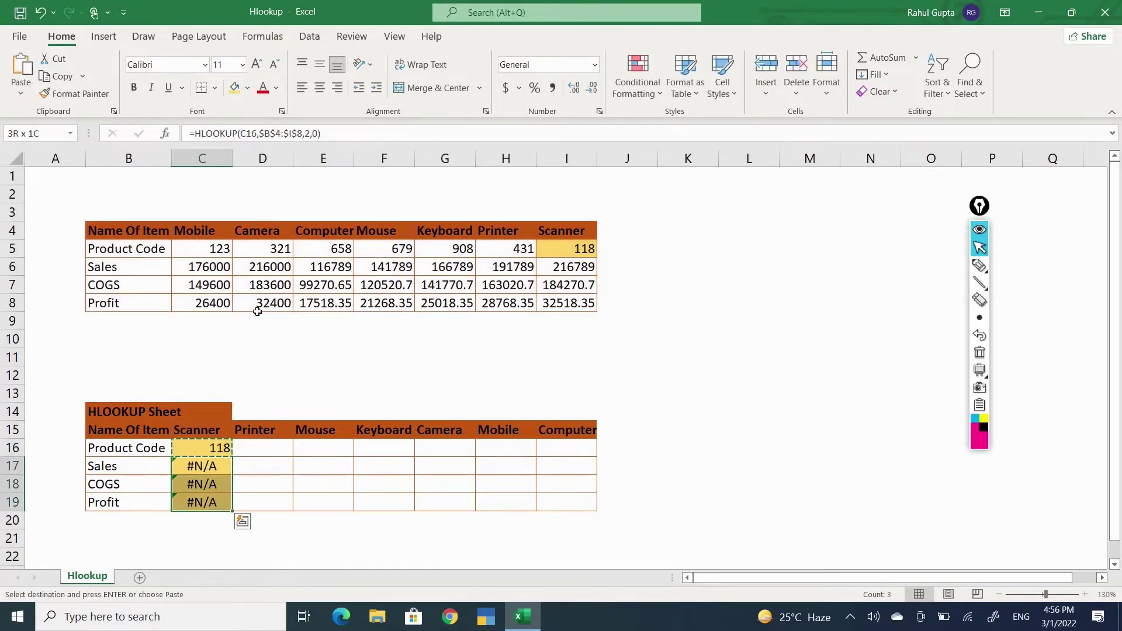
{"action": "key", "text": "Return"}
{"action": "key", "text": "shift+Up"}
{"action": "key", "text": "shift+Up"}
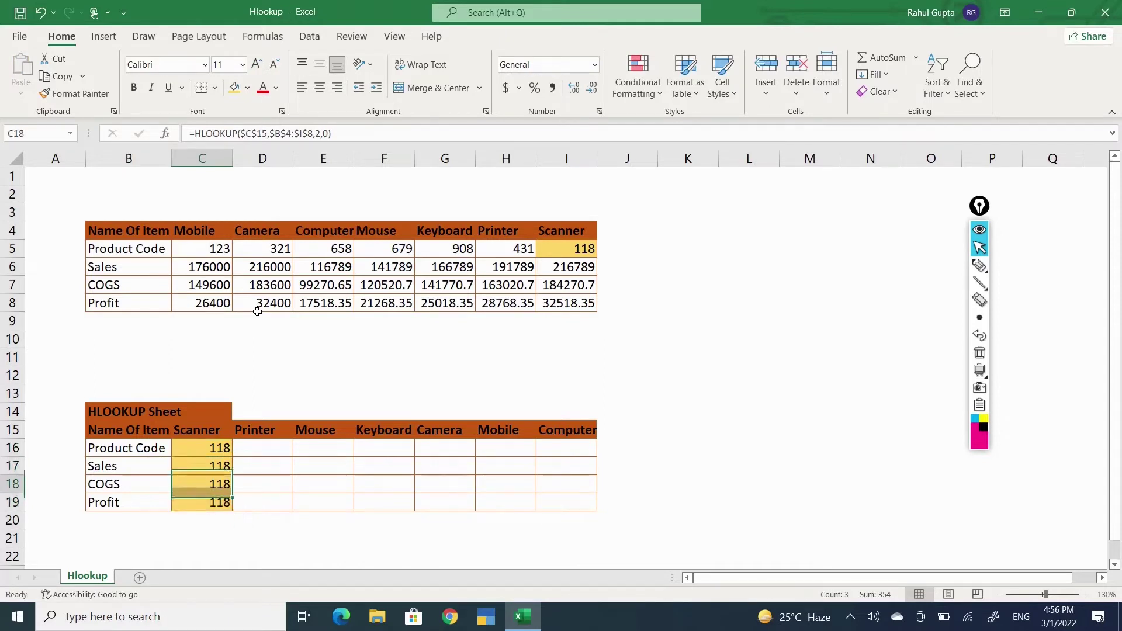
{"action": "key", "text": "ctrl+z"}
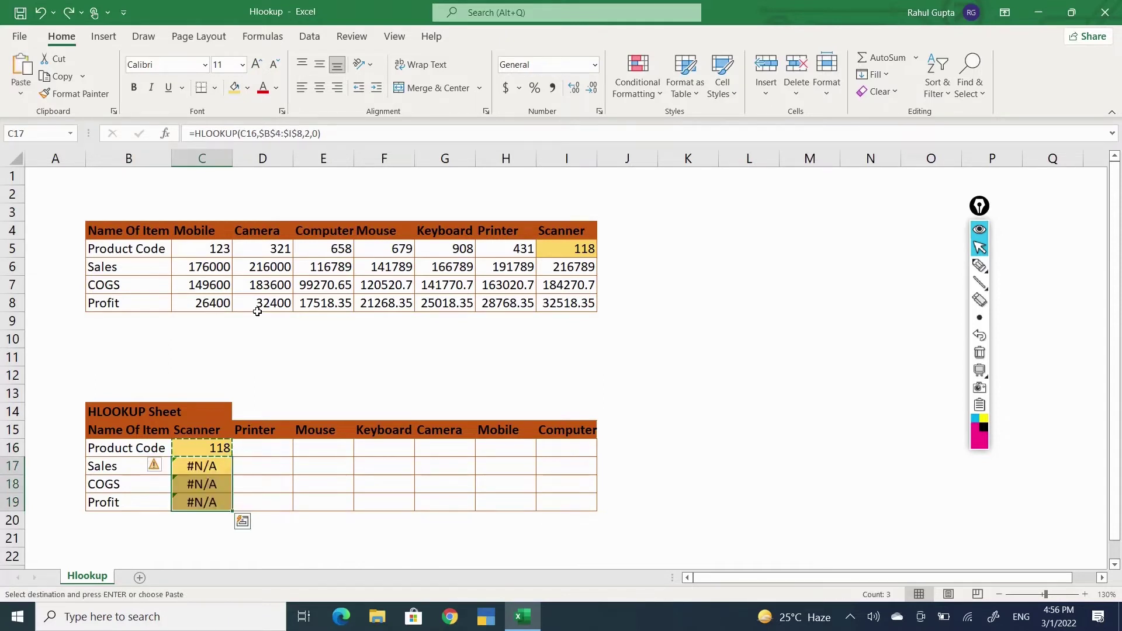
{"action": "key", "text": "Escape"}
{"action": "key", "text": "Up"}
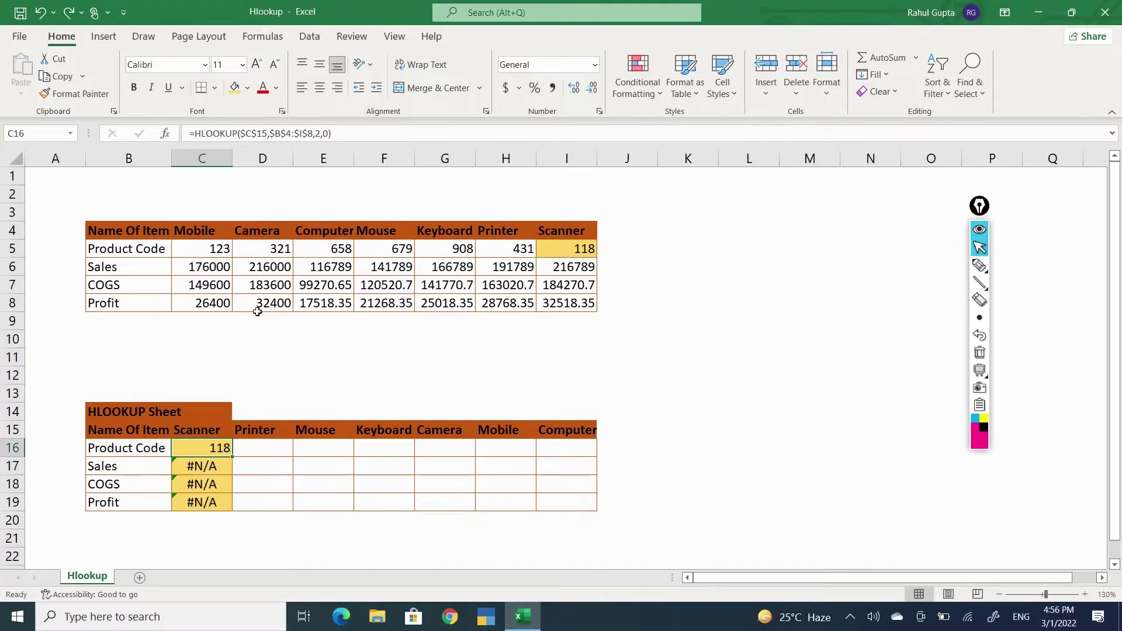
Trial-paste the C16 formula across the Product Code row, then undo the paste.
{"action": "key", "text": "ctrl+c"}
{"action": "key", "text": "Right"}
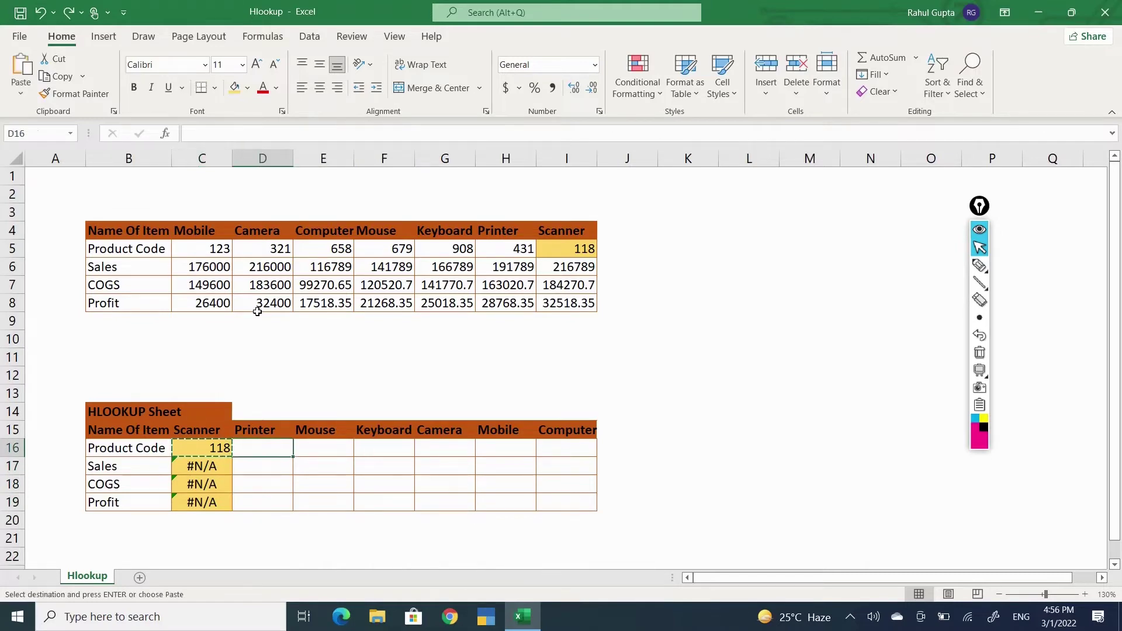
{"action": "key", "text": "shift+Right"}
{"action": "key", "text": "shift+Right"}
{"action": "key", "text": "shift+Right"}
{"action": "key", "text": "shift+Right"}
{"action": "key", "text": "shift+Right"}
{"action": "key", "text": "Return"}
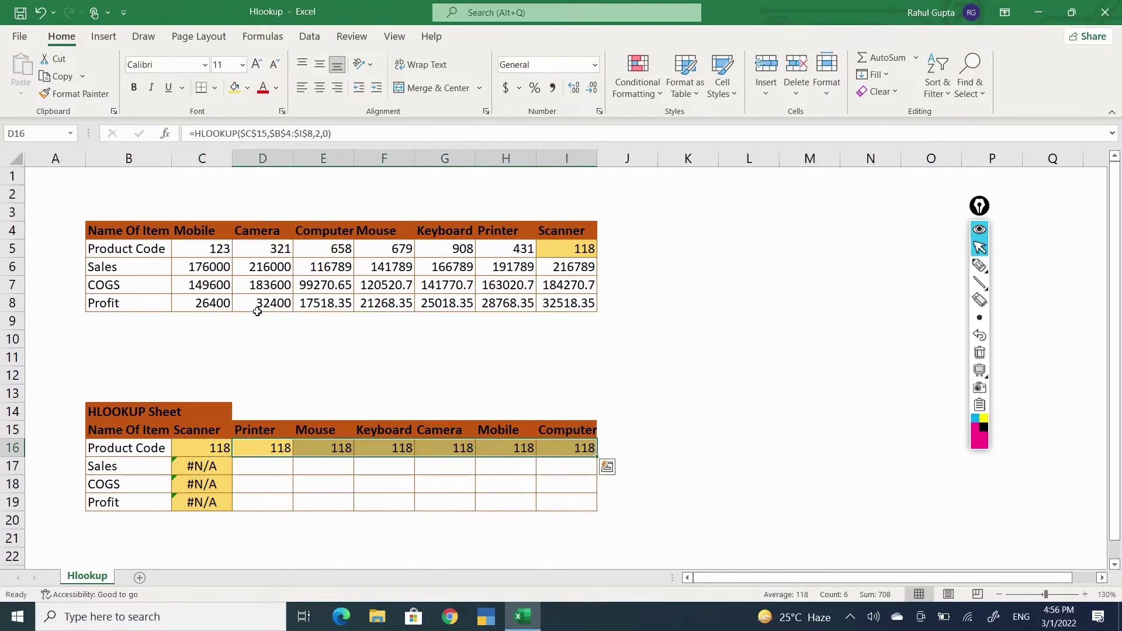
{"action": "key", "text": "Left"}
{"action": "key", "text": "Right"}
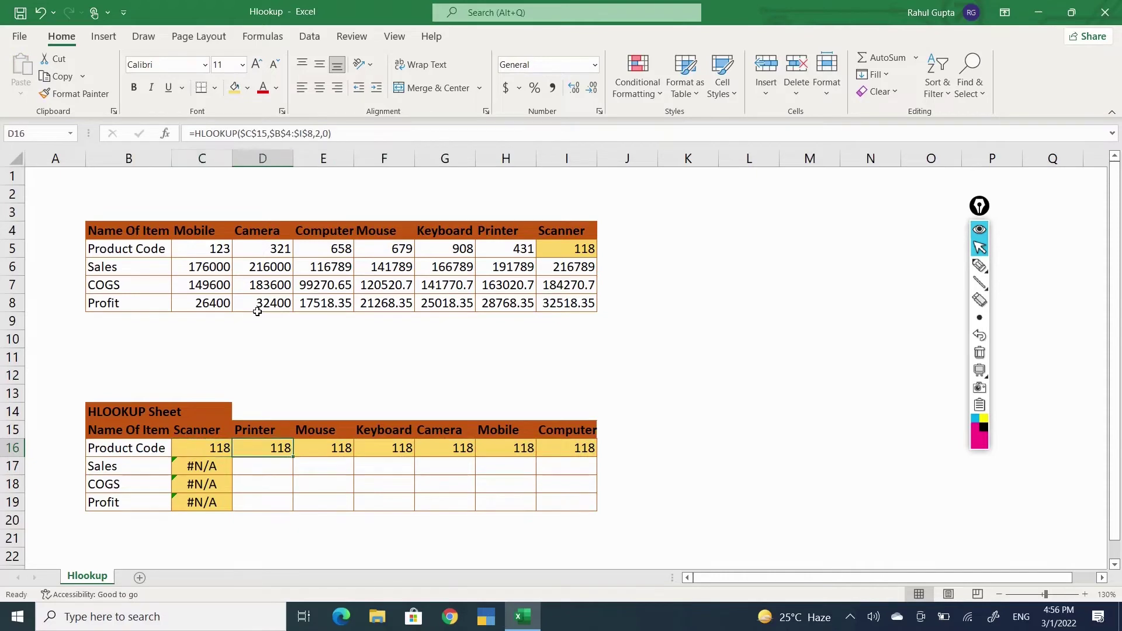
{"action": "key", "text": "ctrl+z"}
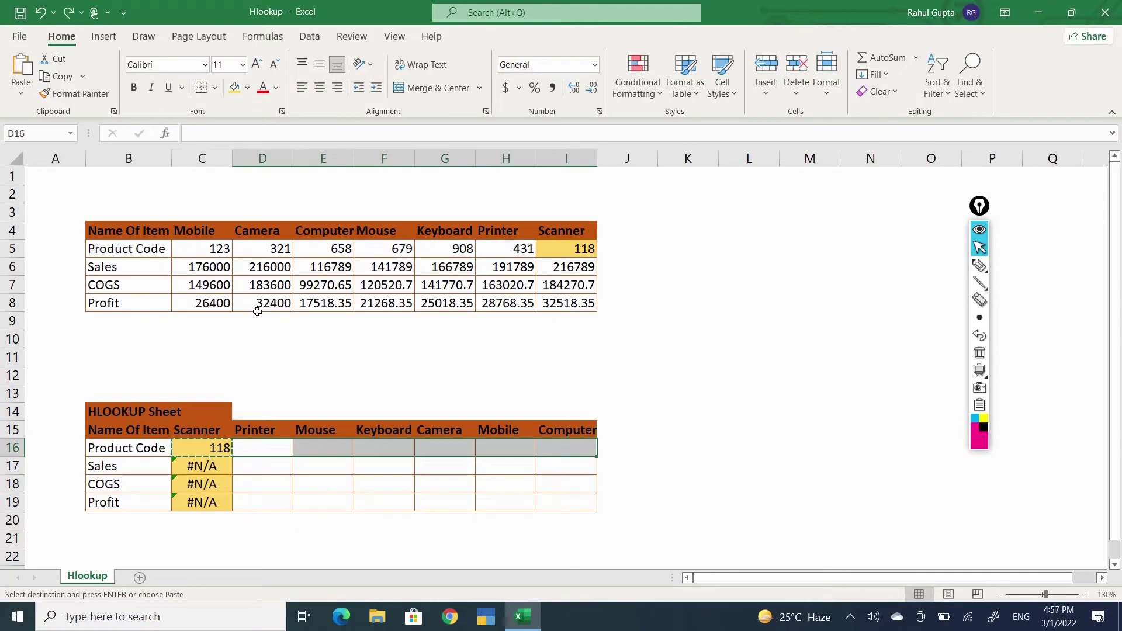
{"action": "key", "text": "Escape"}
{"action": "key", "text": "Left"}
{"action": "key", "text": "Left"}
Revert C16's lookup value to the relative reference C15.
{"action": "key", "text": "Right"}
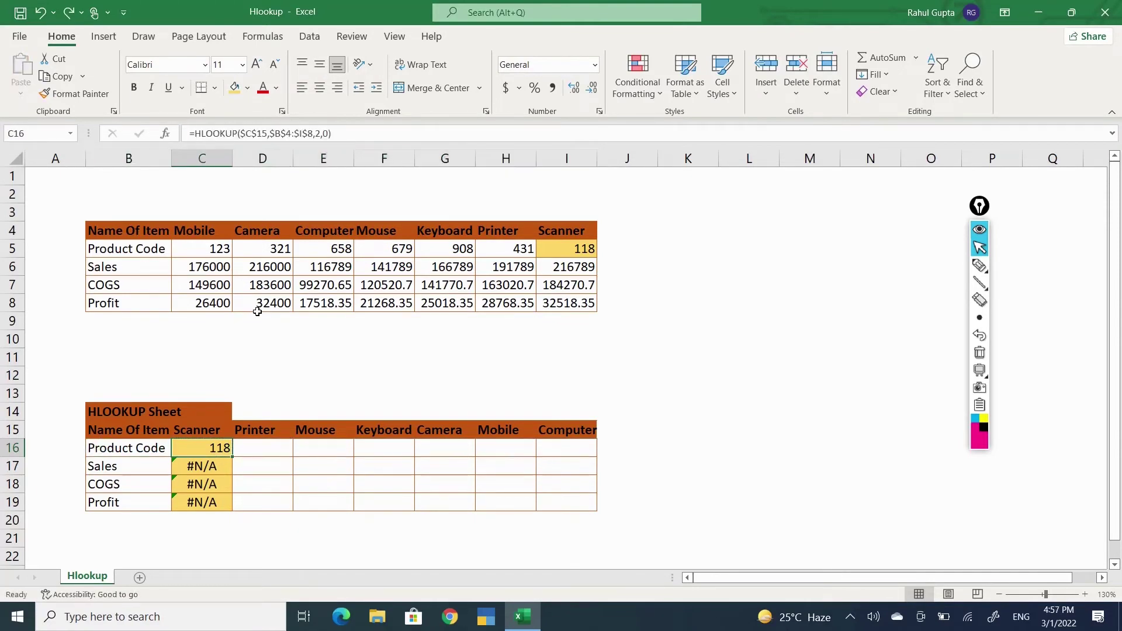
{"action": "key", "text": "F2"}
{"action": "key", "text": "Left"}
{"action": "key", "text": "Left"}
{"action": "key", "text": "Left"}
{"action": "key", "text": "Left"}
{"action": "key", "text": "Left"}
{"action": "key", "text": "Left"}
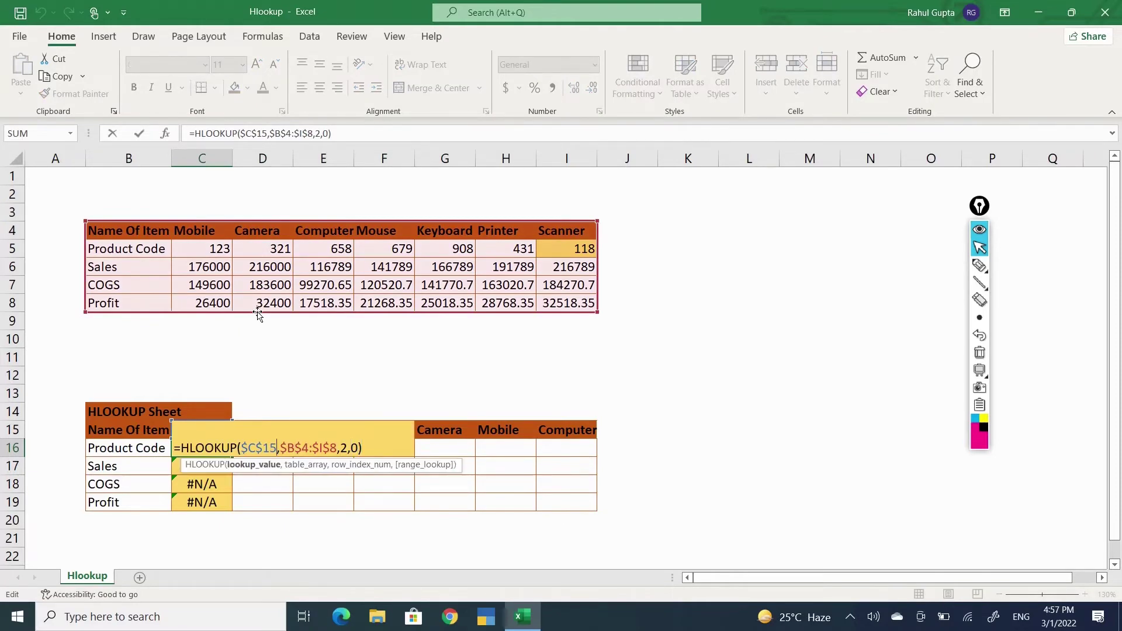
{"action": "key", "text": "F4"}
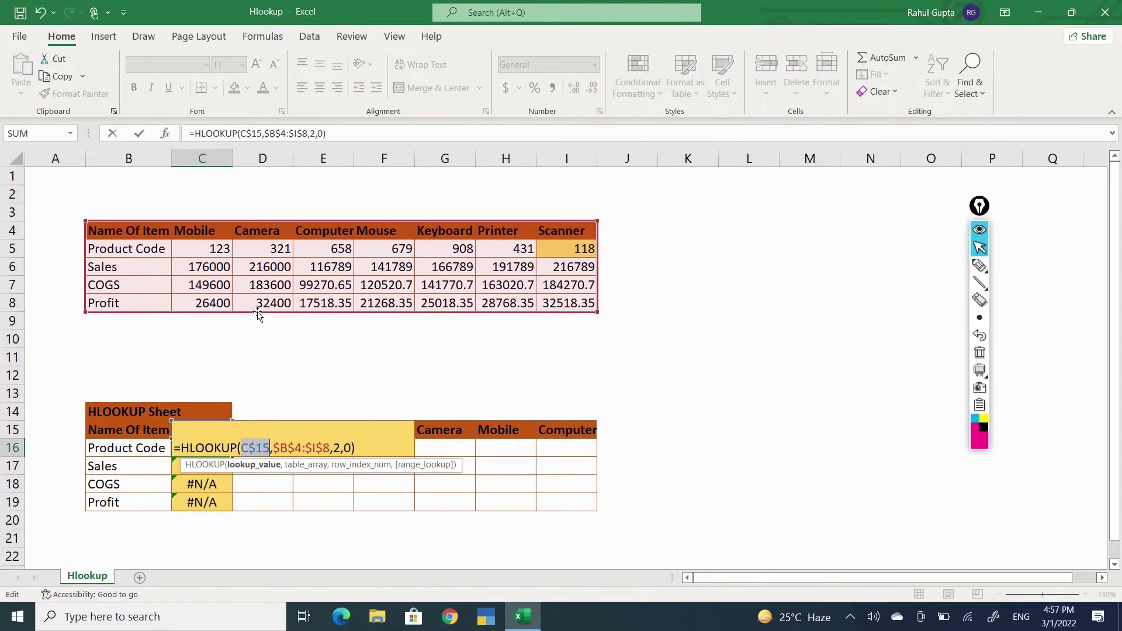
{"action": "key", "text": "F4"}
{"action": "key", "text": "F4"}
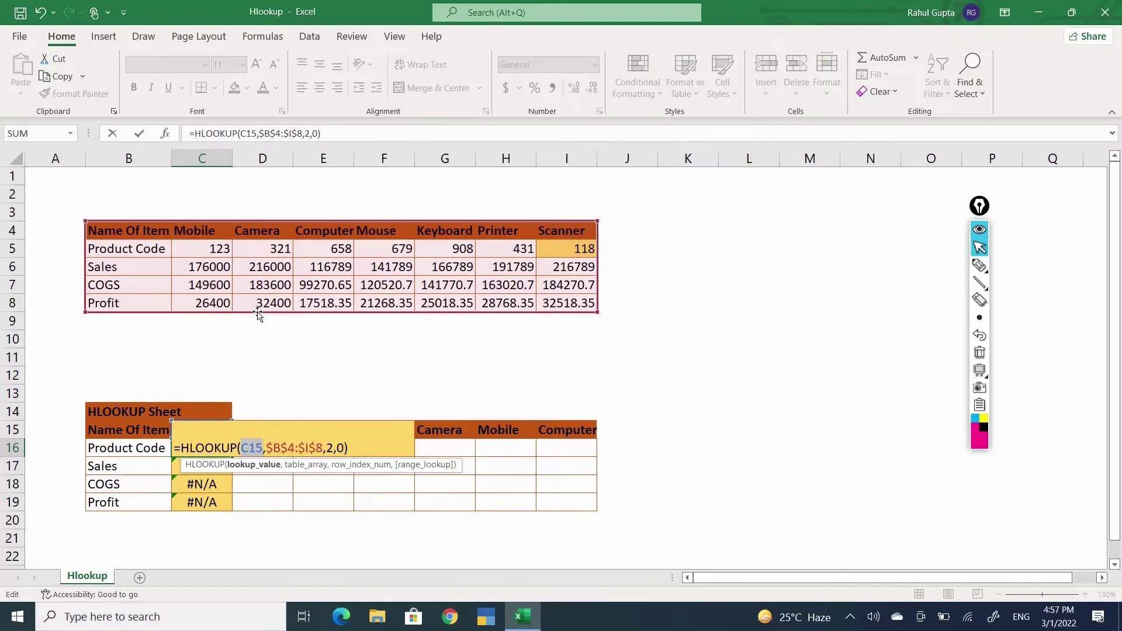
{"action": "key", "text": "Return"}
Copy the C16 formula across D16:I16, showing 431, 679, 908, 321, 123 and 658.
{"action": "key", "text": "Up"}
{"action": "key", "text": "ctrl+c"}
{"action": "key", "text": "Right"}
{"action": "key", "text": "shift+Right"}
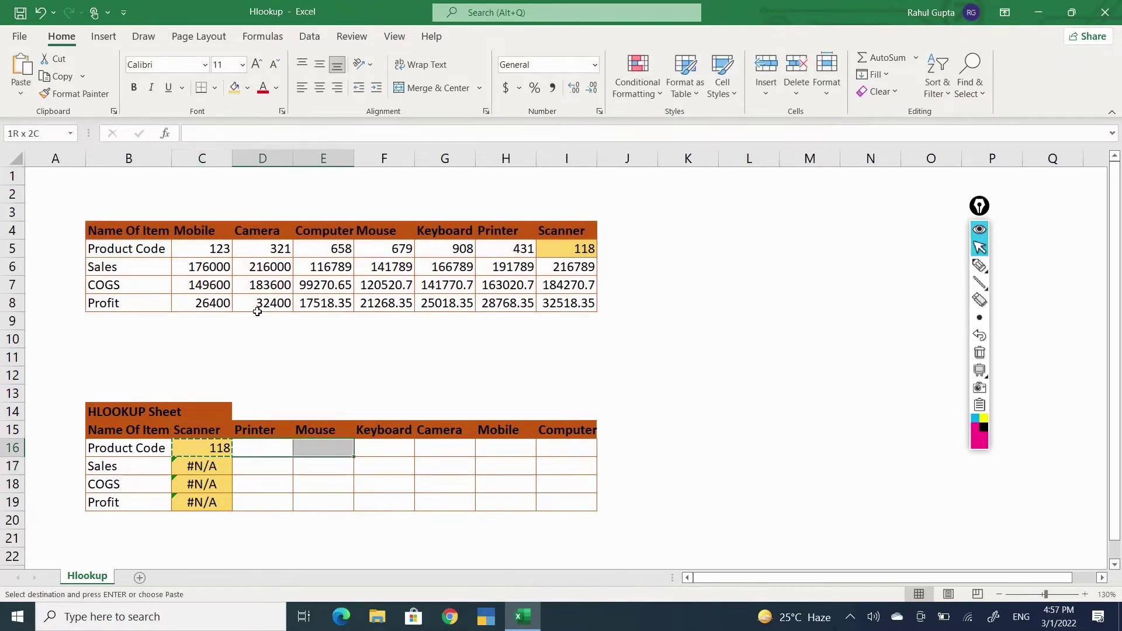
{"action": "key", "text": "shift+Right"}
{"action": "key", "text": "shift+Right"}
{"action": "key", "text": "shift+Right"}
{"action": "key", "text": "shift+Right"}
{"action": "key", "text": "Return"}
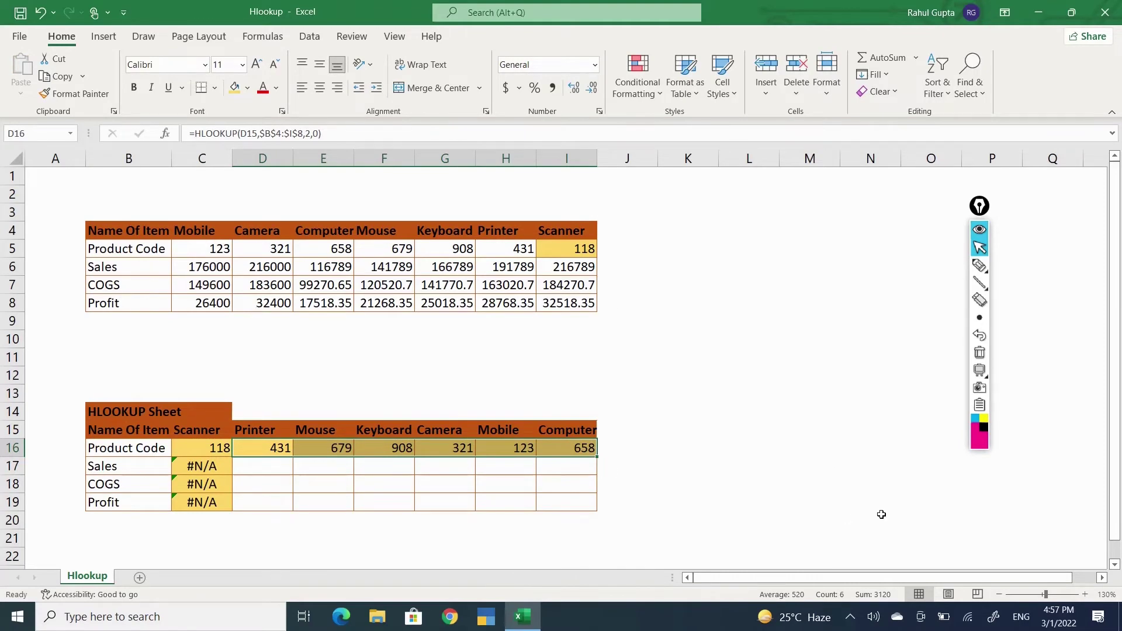
Delete empty rows 10–12 so the HLOOKUP Sheet table moves up three rows.
{"action": "left_click", "coordinate": [1085, 595]}
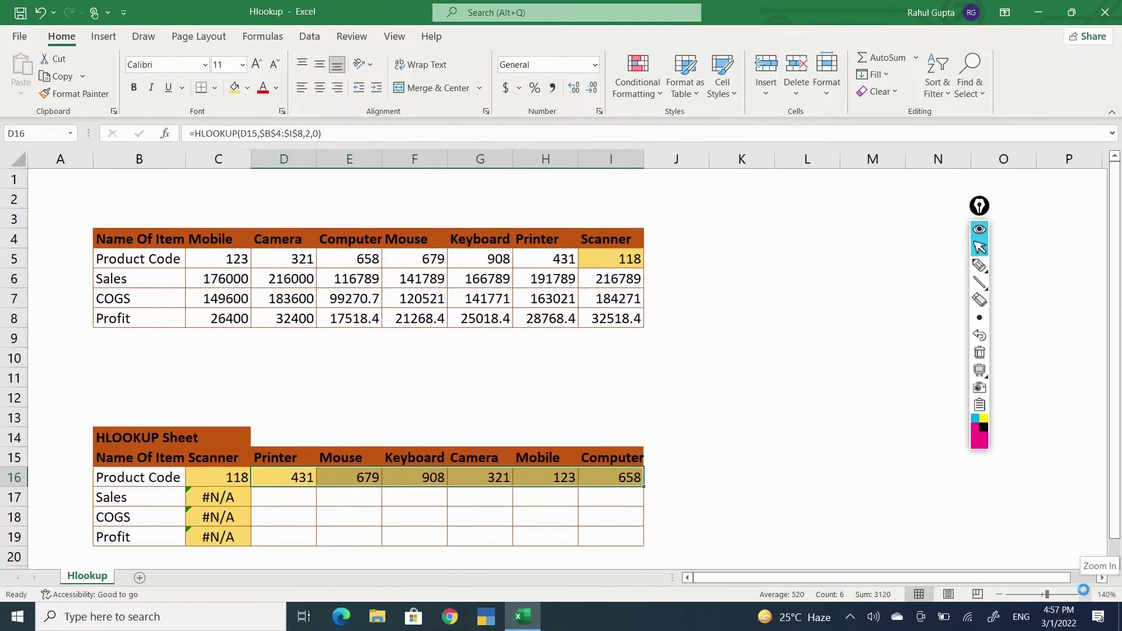
{"action": "left_click", "coordinate": [422, 391]}
{"action": "key", "text": "Up"}
{"action": "key", "text": "Up"}
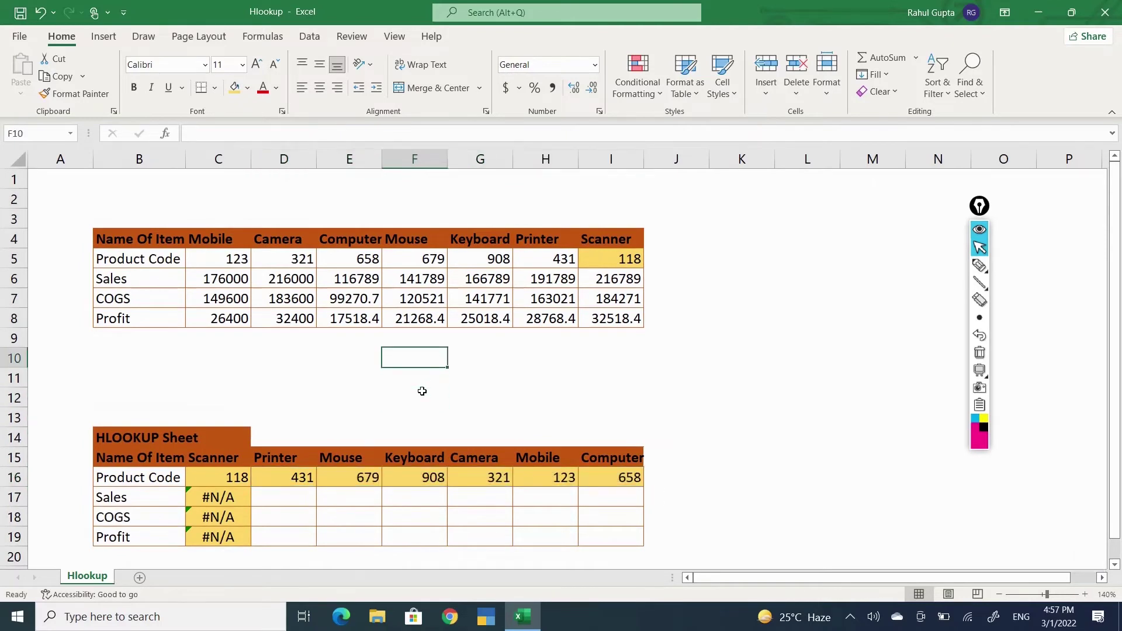
{"action": "key", "text": "shift+space"}
{"action": "key", "text": "shift+Down"}
{"action": "key", "text": "shift+Down"}
{"action": "key", "text": "ctrl+minus"}
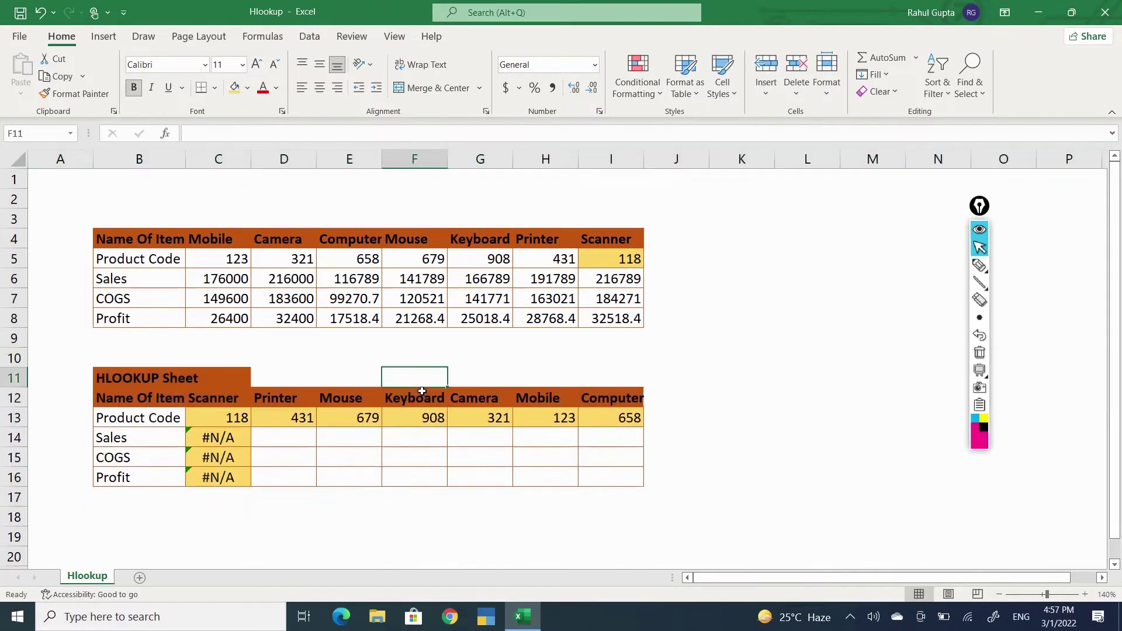
{"action": "key", "text": "Down"}
{"action": "key", "text": "Down"}
{"action": "key", "text": "Down"}
Clear the #N/A results in C14:C16 and paste C13's lookup formula into C14.
{"action": "key", "text": "Left"}
{"action": "key", "text": "Left"}
{"action": "key", "text": "Left"}
{"action": "key", "text": "shift+Down"}
{"action": "key", "text": "shift+Down"}
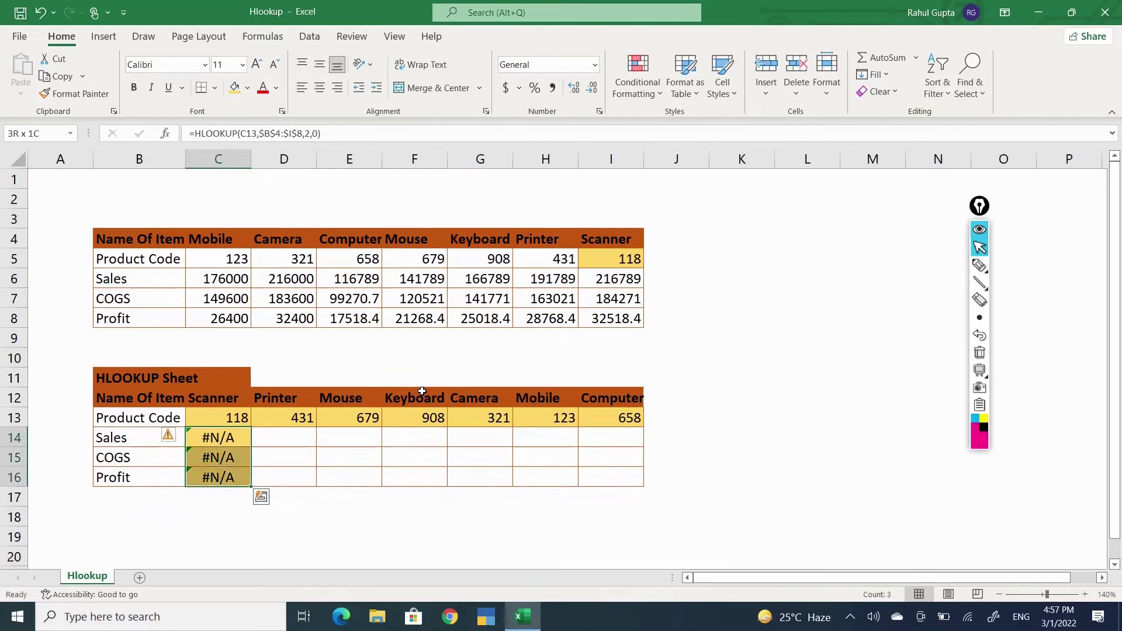
{"action": "key", "text": "Delete"}
{"action": "key", "text": "Up"}
{"action": "key", "text": "ctrl+c"}
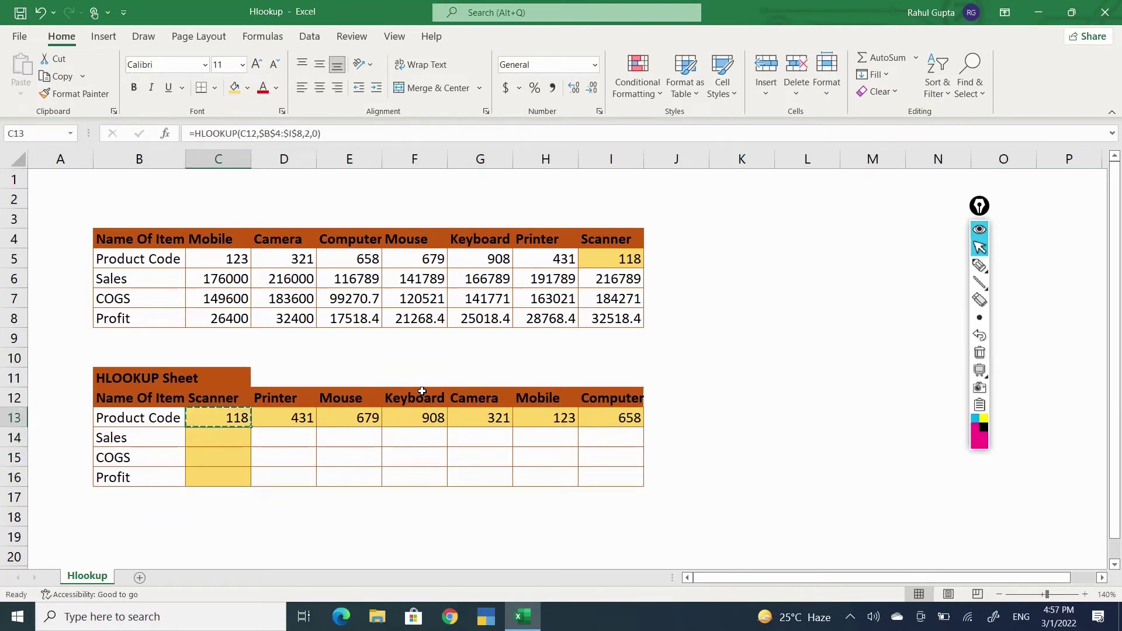
{"action": "key", "text": "Down"}
{"action": "key", "text": "Return"}
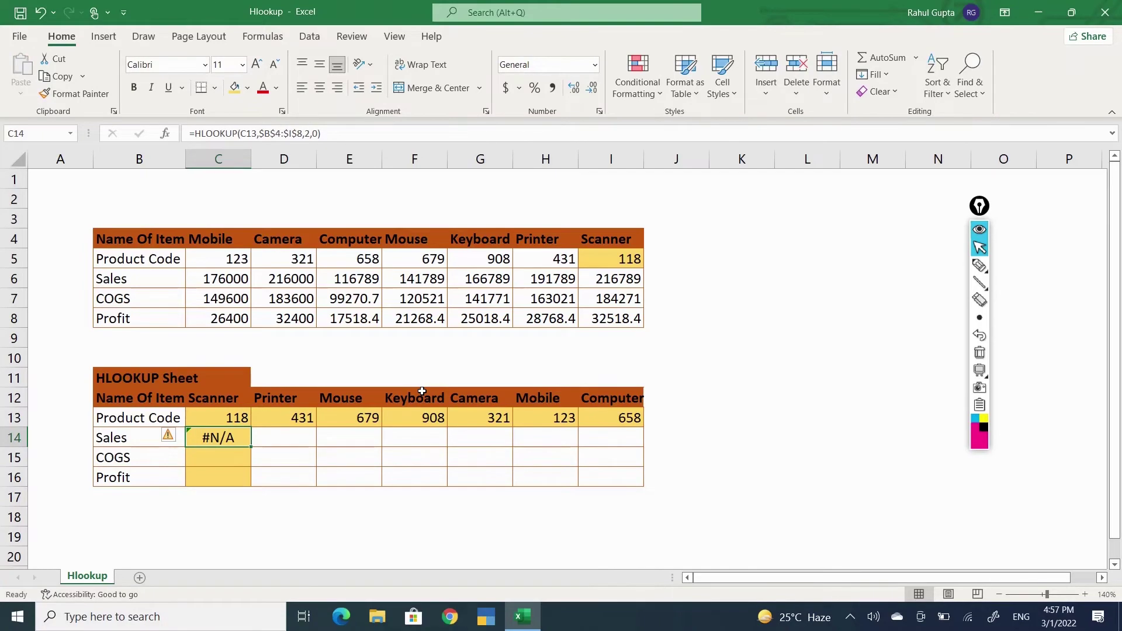
Change the C14 formula to look up C12 with row index 3, returning 216789.
{"action": "key", "text": "F2"}
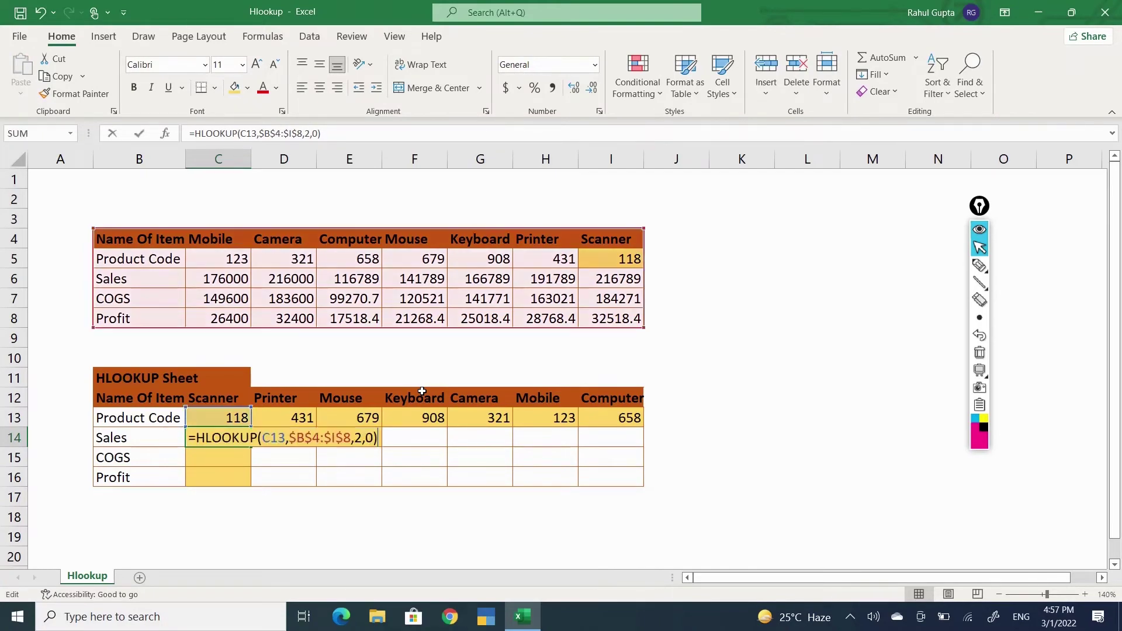
{"action": "key", "text": "Left"}
{"action": "key", "text": "Left"}
{"action": "key", "text": "Left"}
{"action": "key", "text": "Left"}
{"action": "key", "text": "Left"}
{"action": "key", "text": "Left"}
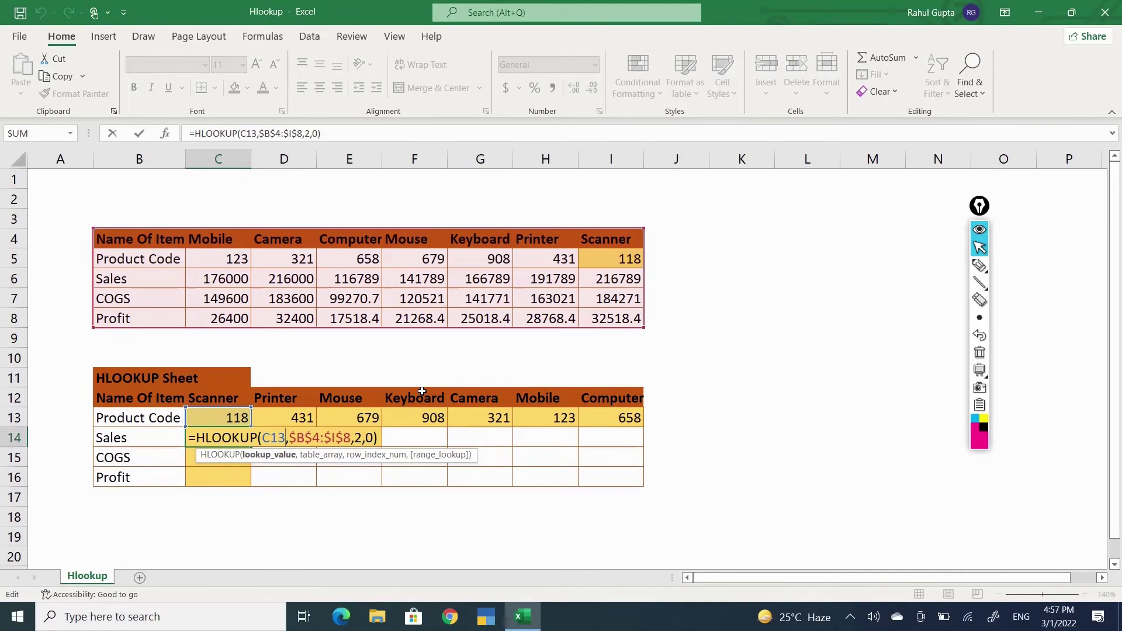
{"action": "key", "text": "BackSpace"}
{"action": "type", "text": "2"}
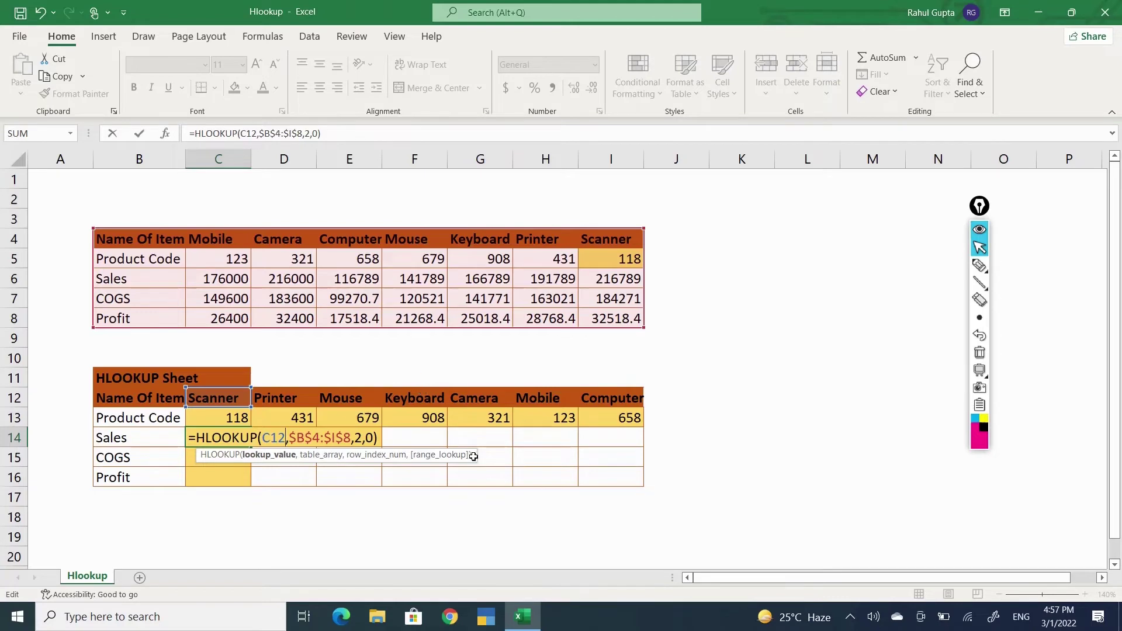
{"action": "left_click", "coordinate": [361, 438]}
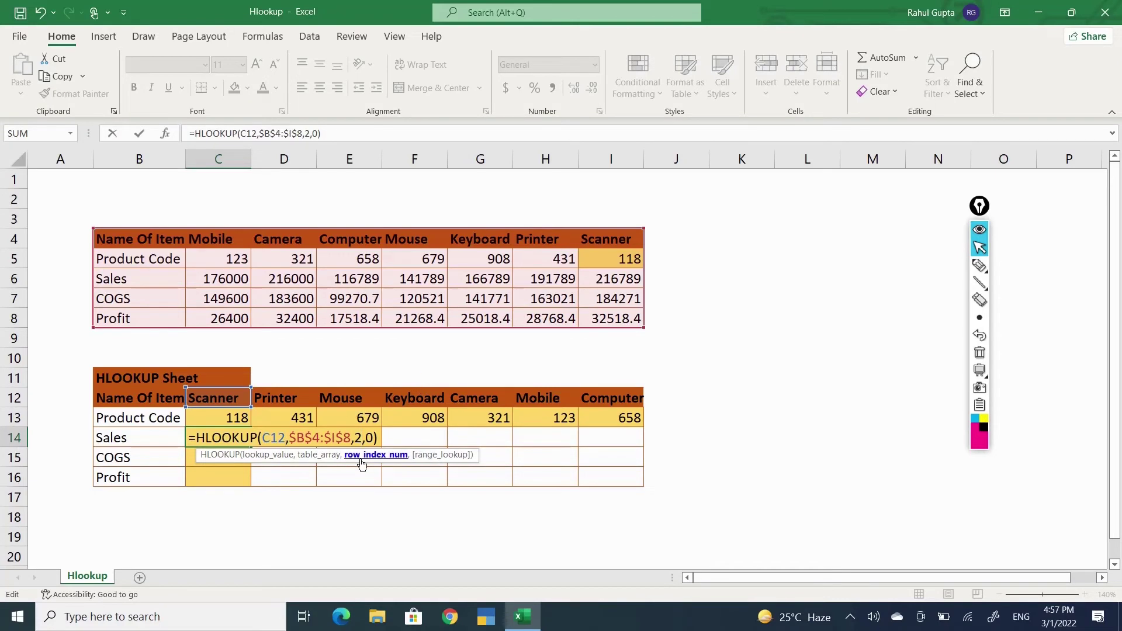
{"action": "key", "text": "BackSpace"}
{"action": "type", "text": "3"}
{"action": "key", "text": "Return"}
{"action": "key", "text": "Return"}
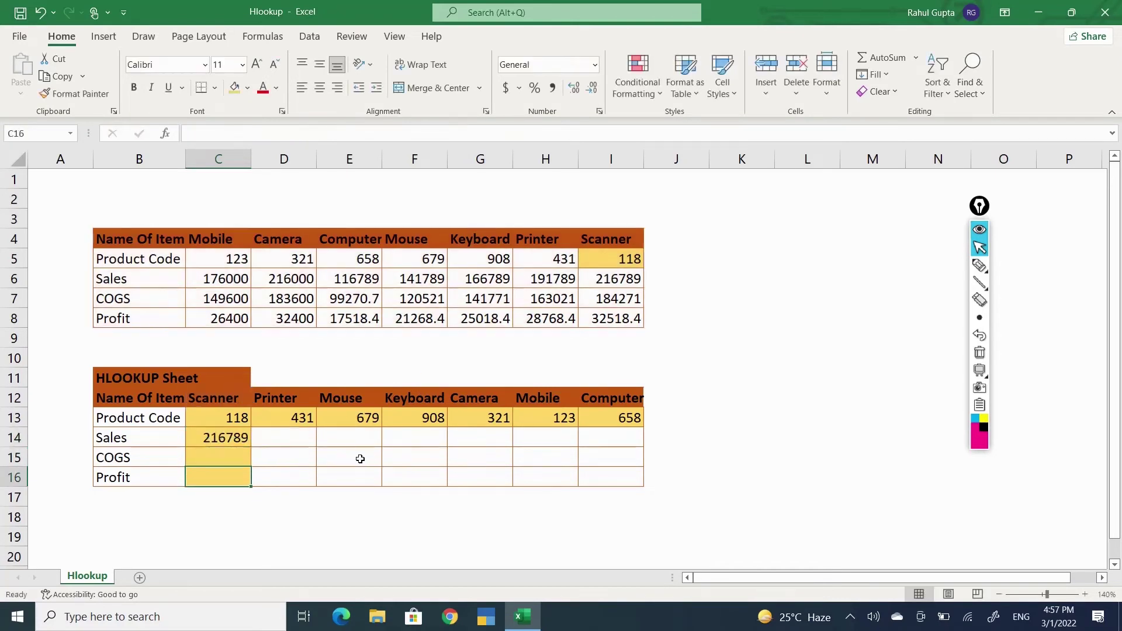
Copy the Scanner Sales formula across D14:I14 to fill the Sales row.
{"action": "key", "text": "Up"}
{"action": "key", "text": "Up"}
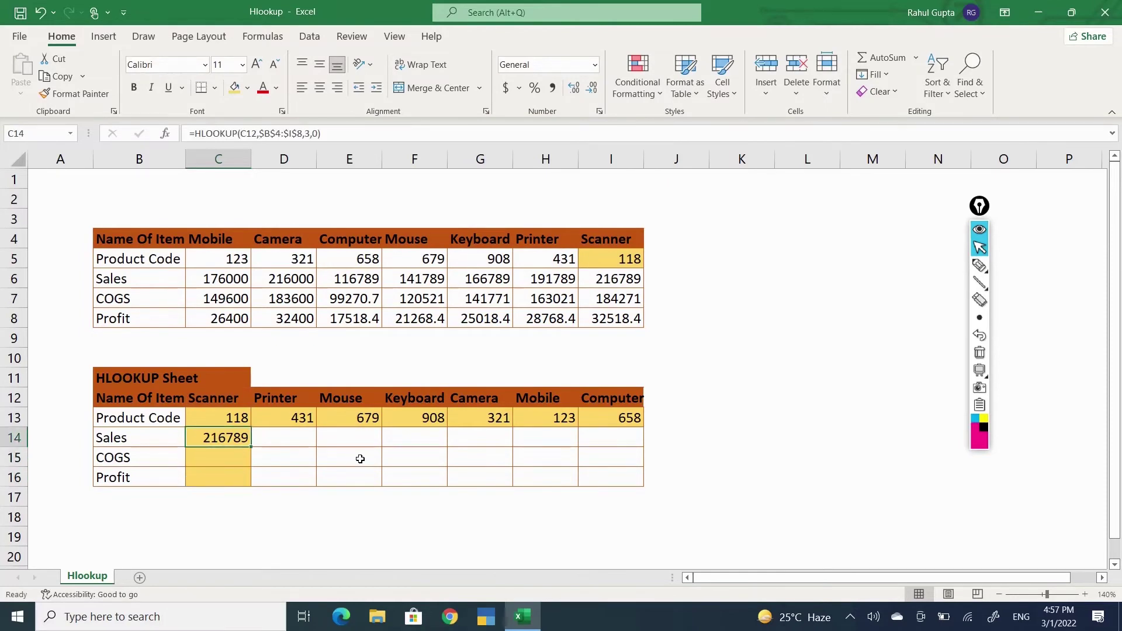
{"action": "key", "text": "ctrl+c"}
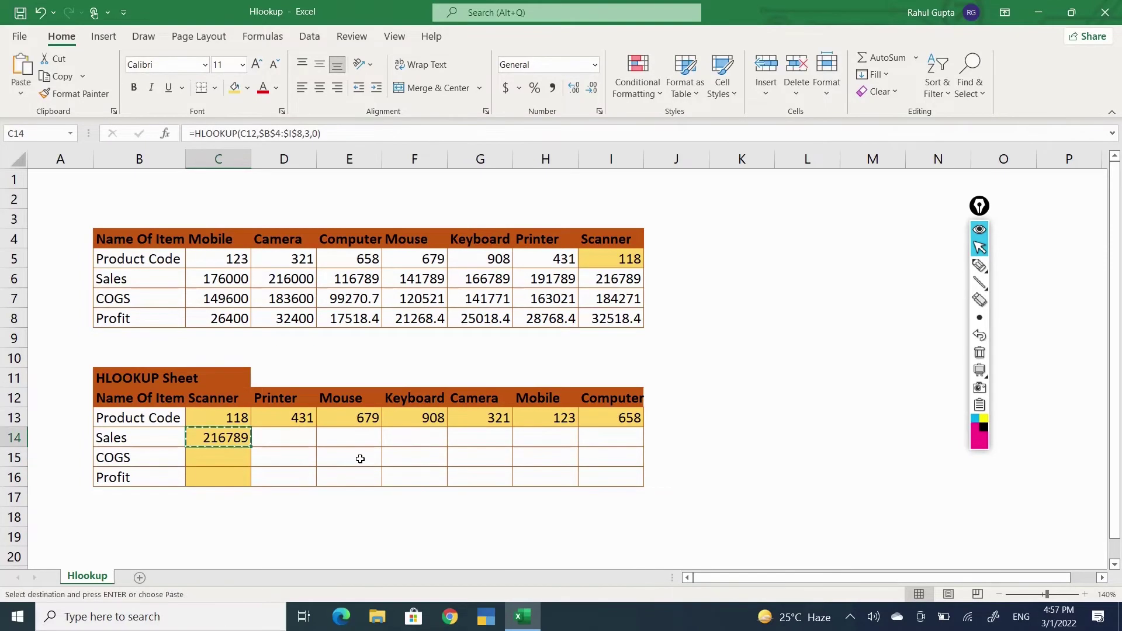
{"action": "key", "text": "Right"}
{"action": "key", "text": "shift+Right"}
{"action": "key", "text": "shift+Right"}
{"action": "key", "text": "shift+Right"}
{"action": "key", "text": "shift+Right"}
{"action": "key", "text": "shift+Right"}
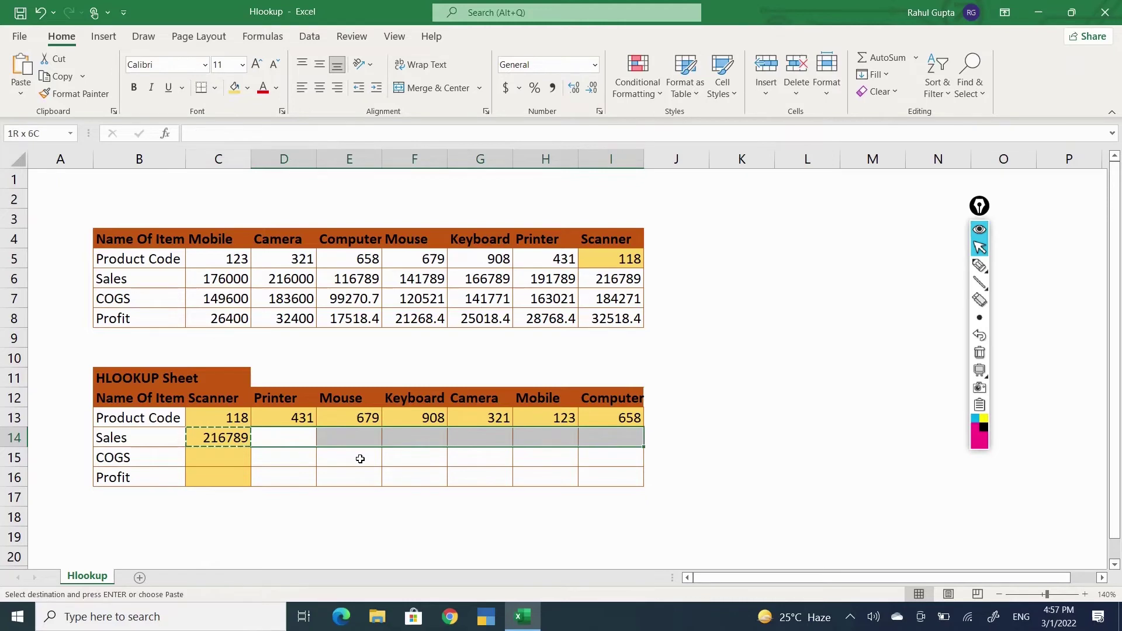
{"action": "key", "text": "Return"}
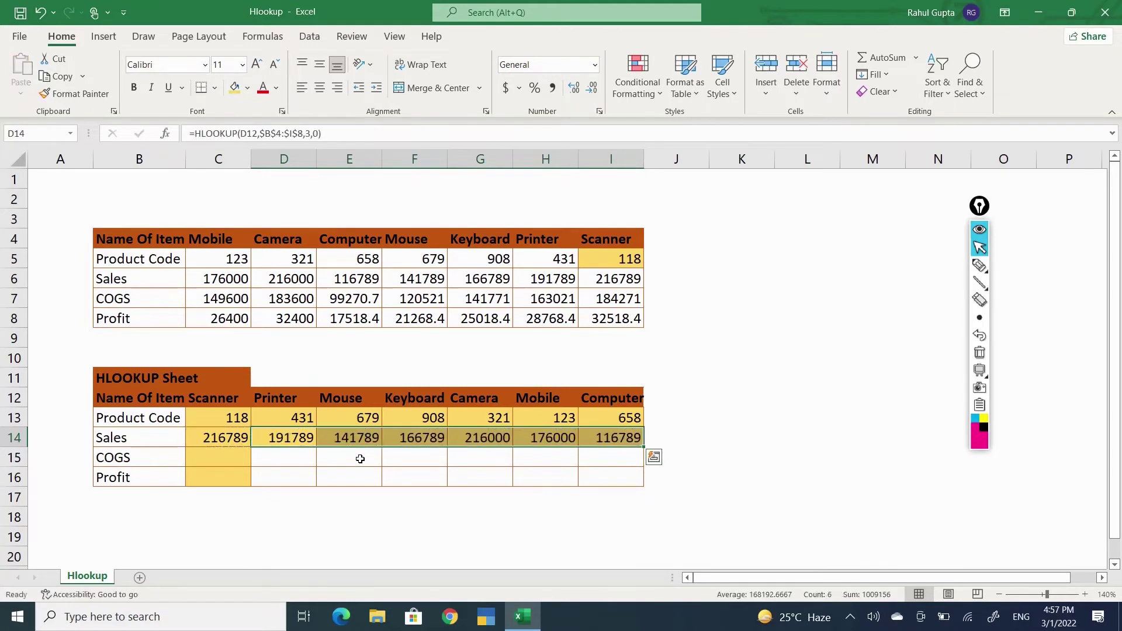
{"action": "key", "text": "Right"}
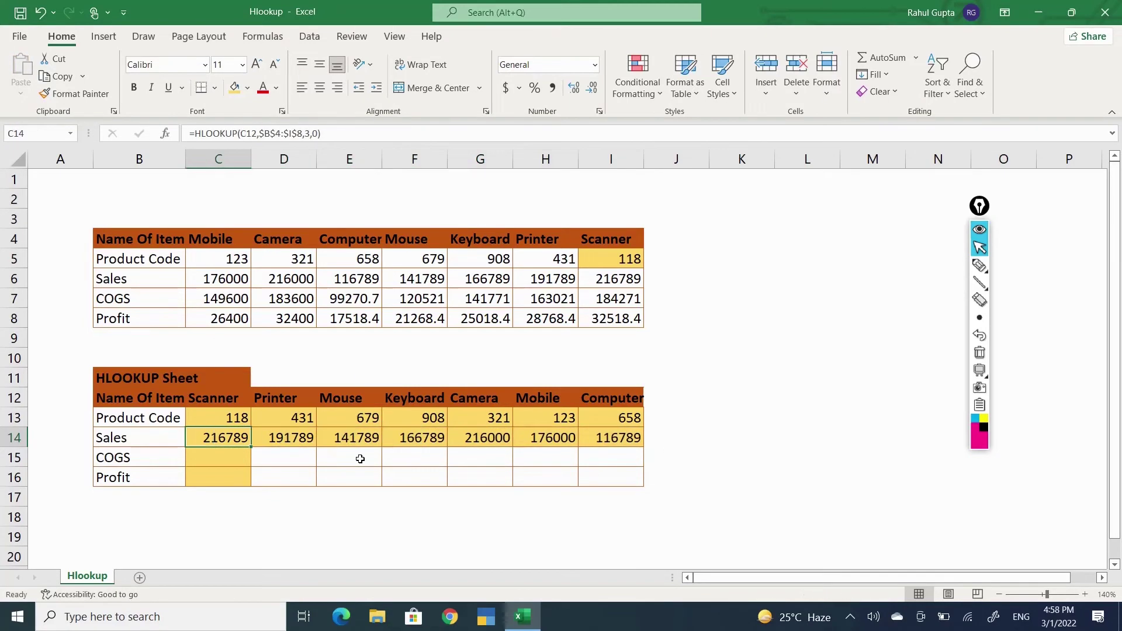
{"action": "key", "text": "Right"}
{"action": "key", "text": "Right"}
{"action": "key", "text": "Right"}
{"action": "key", "text": "Right"}
{"action": "key", "text": "Left"}
{"action": "key", "text": "Left"}
{"action": "key", "text": "Left"}
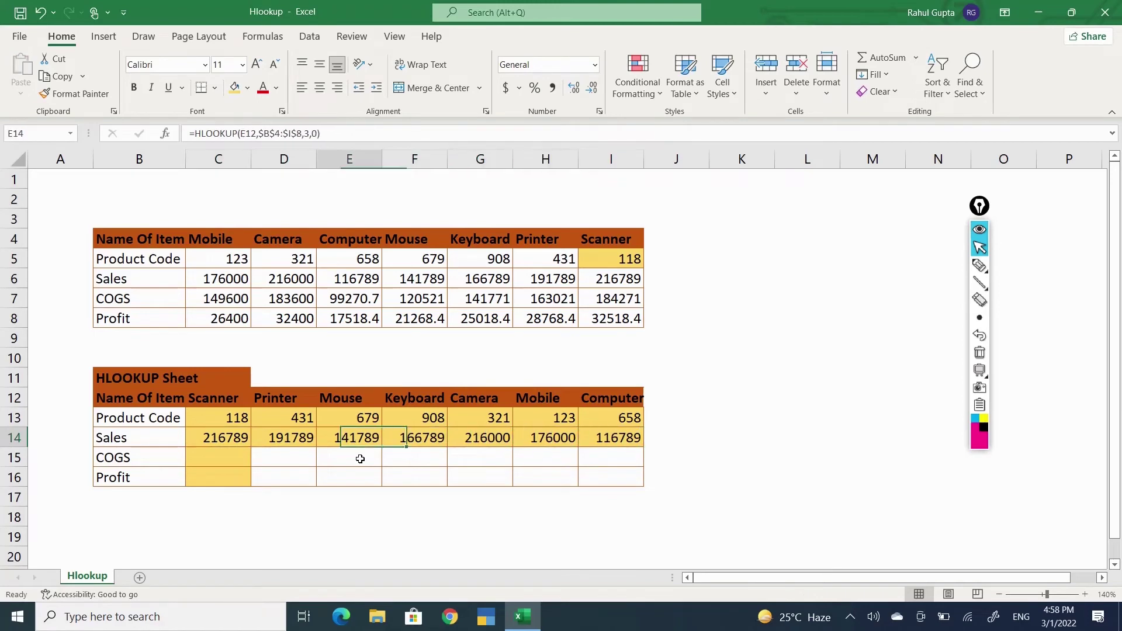
{"action": "key", "text": "Left"}
{"action": "key", "text": "Left"}
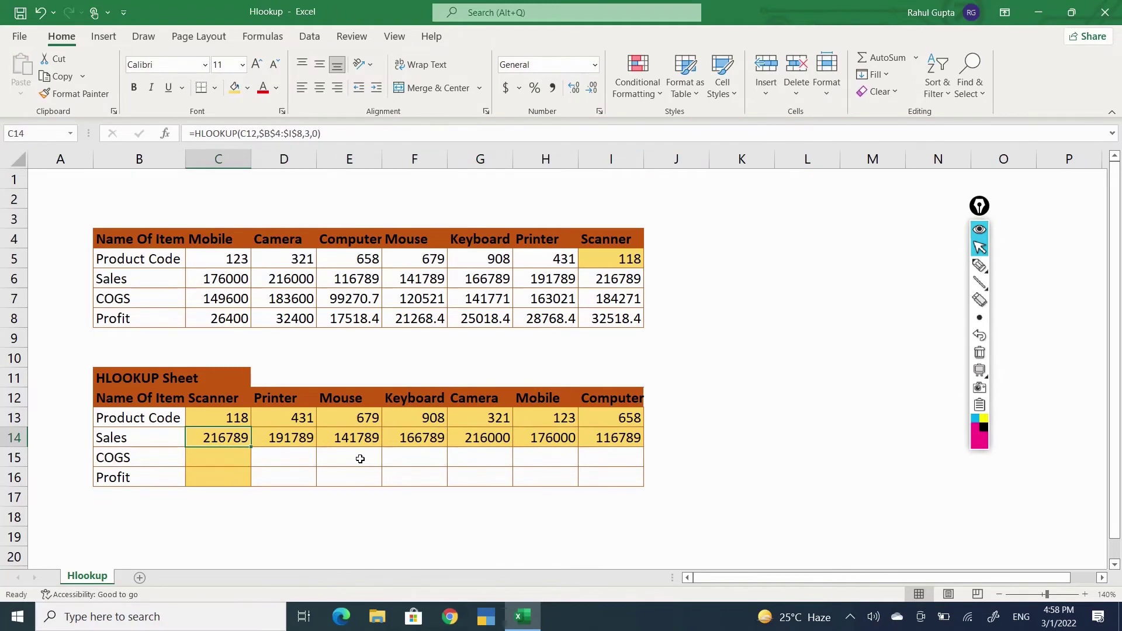
{"action": "key", "text": "Down"}
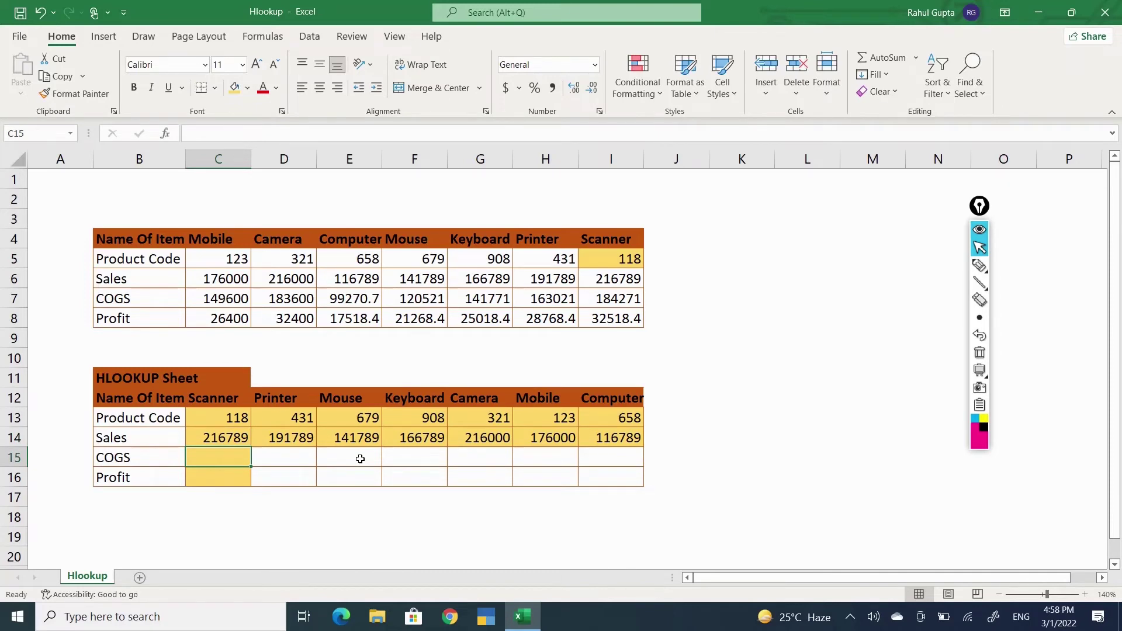
Copy the Scanner Sales formula into the Scanner COGS cell C15.
{"action": "type", "text": "=h"}
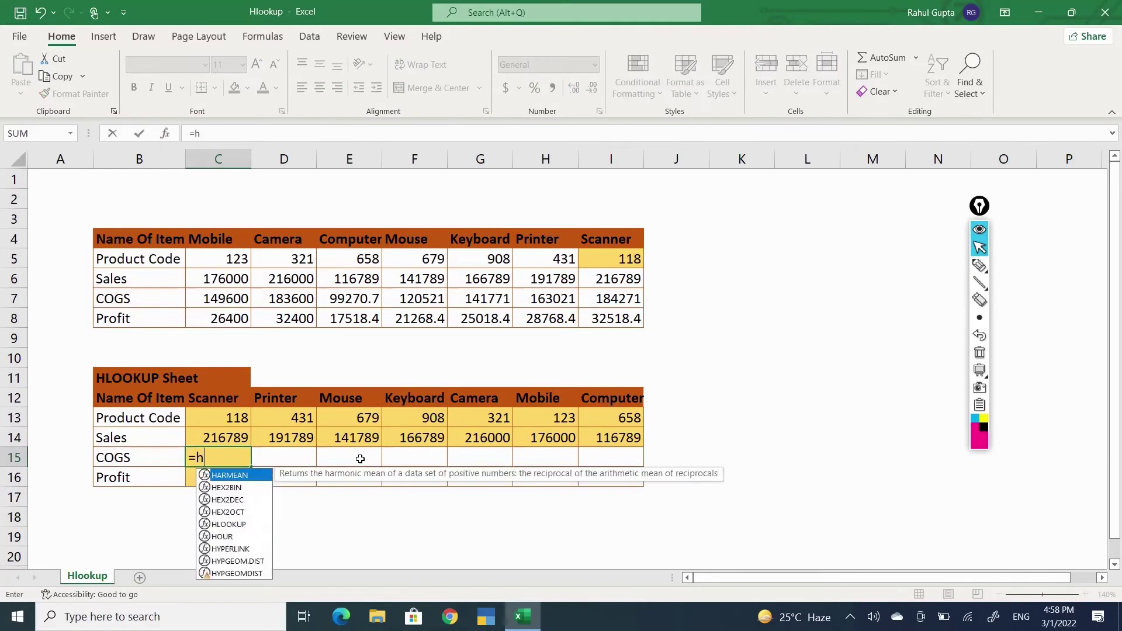
{"action": "type", "text": "look"}
{"action": "key", "text": "Escape"}
{"action": "key", "text": "Escape"}
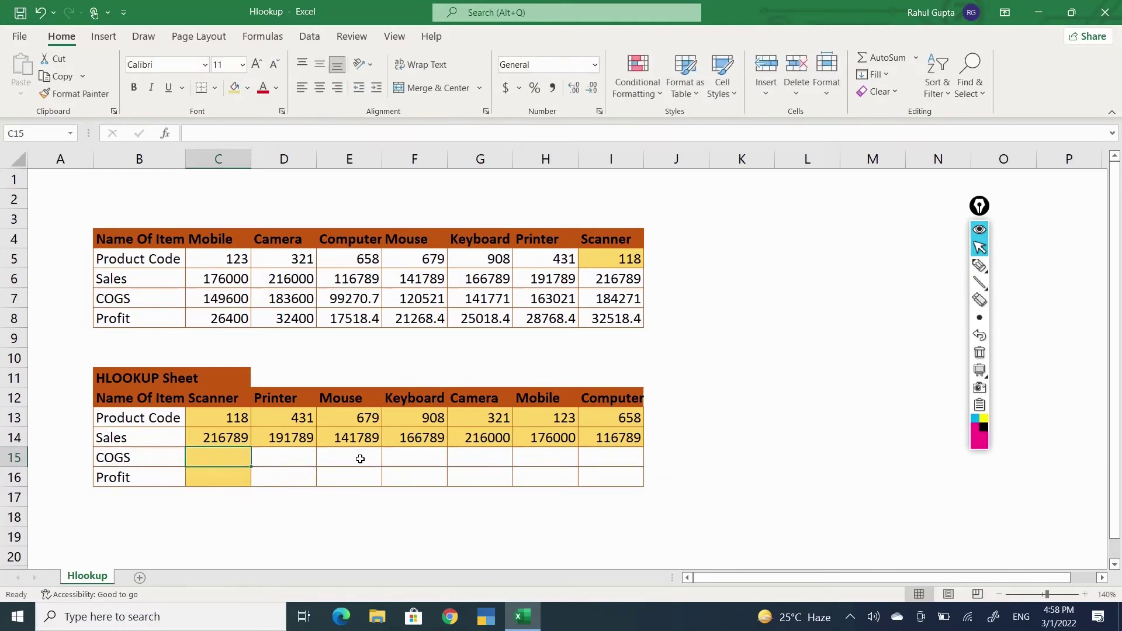
{"action": "key", "text": "Up"}
{"action": "key", "text": "ctrl+c"}
{"action": "key", "text": "Down"}
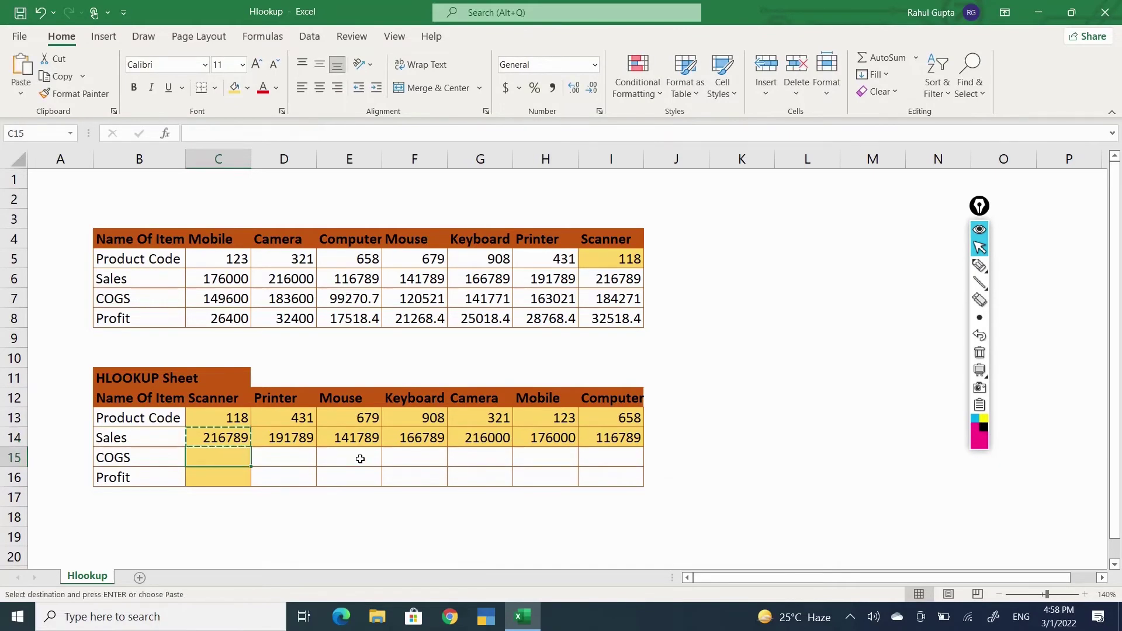
{"action": "key", "text": "Return"}
Point C15's lookup reference at the item names in C12.
{"action": "key", "text": "F2"}
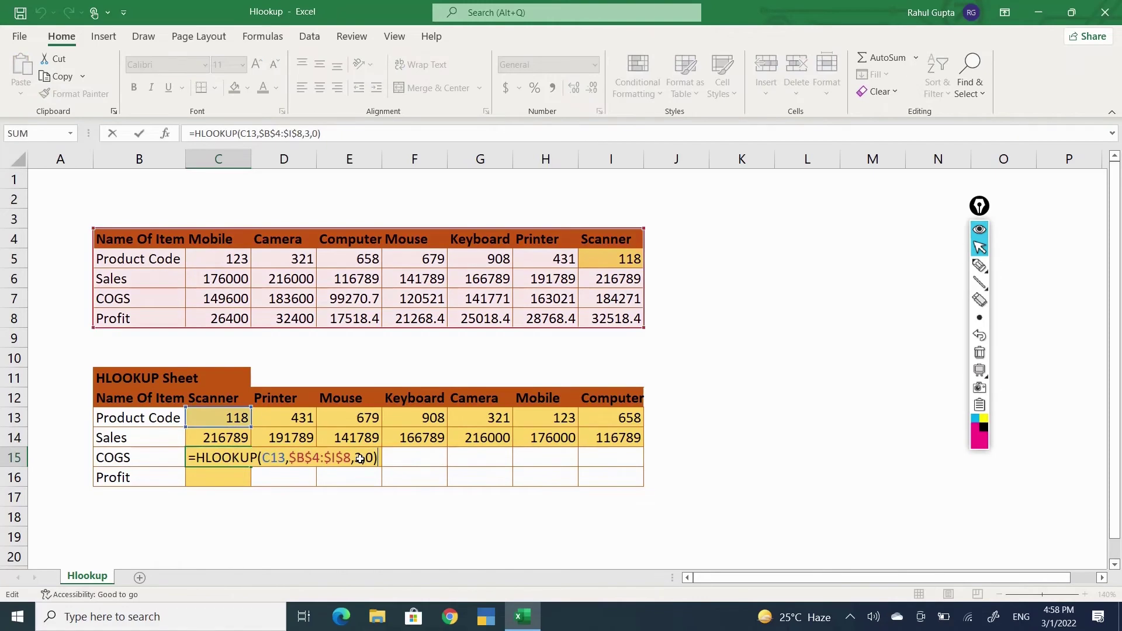
{"action": "key", "text": "Left"}
{"action": "key", "text": "Left"}
{"action": "key", "text": "Left"}
{"action": "key", "text": "Left"}
{"action": "key", "text": "Left"}
{"action": "key", "text": "Left"}
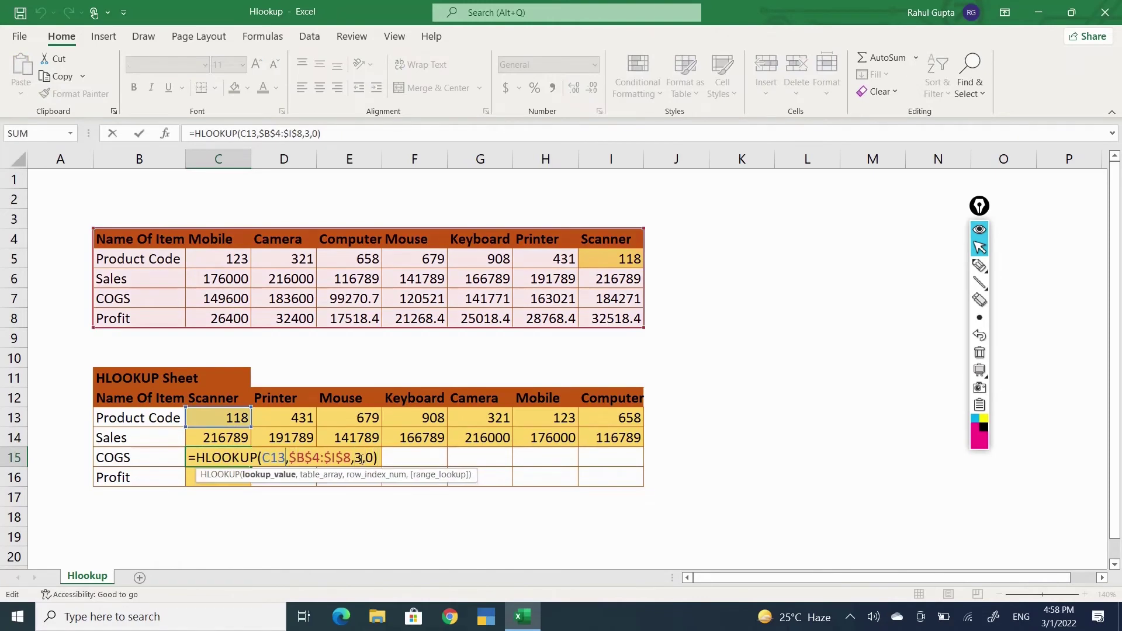
{"action": "key", "text": "BackSpace"}
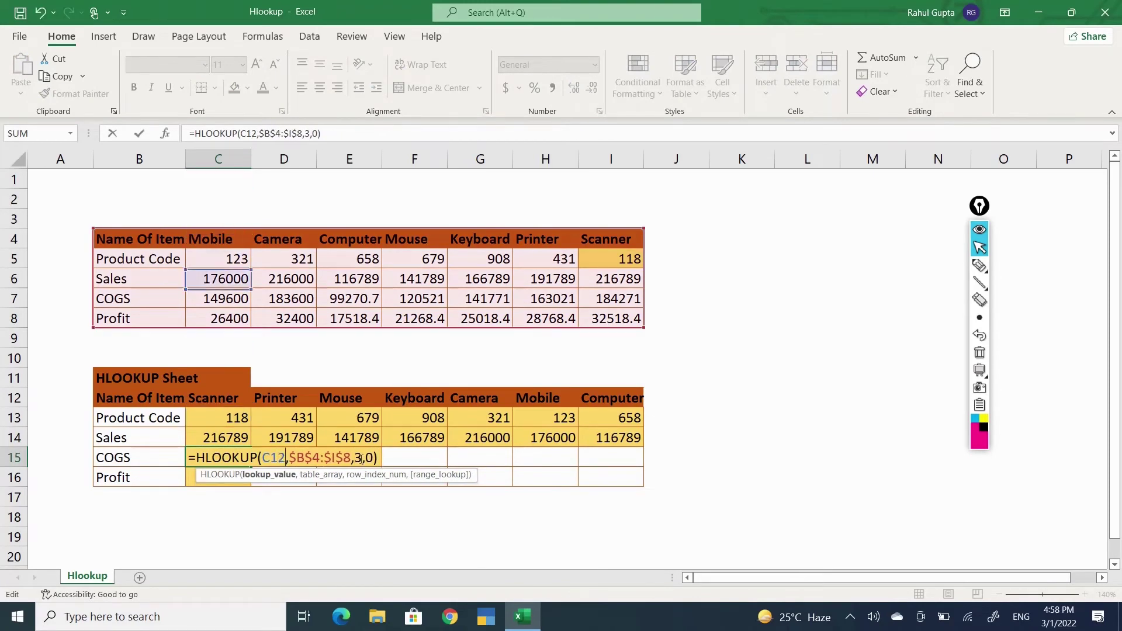
{"action": "type", "text": "2"}
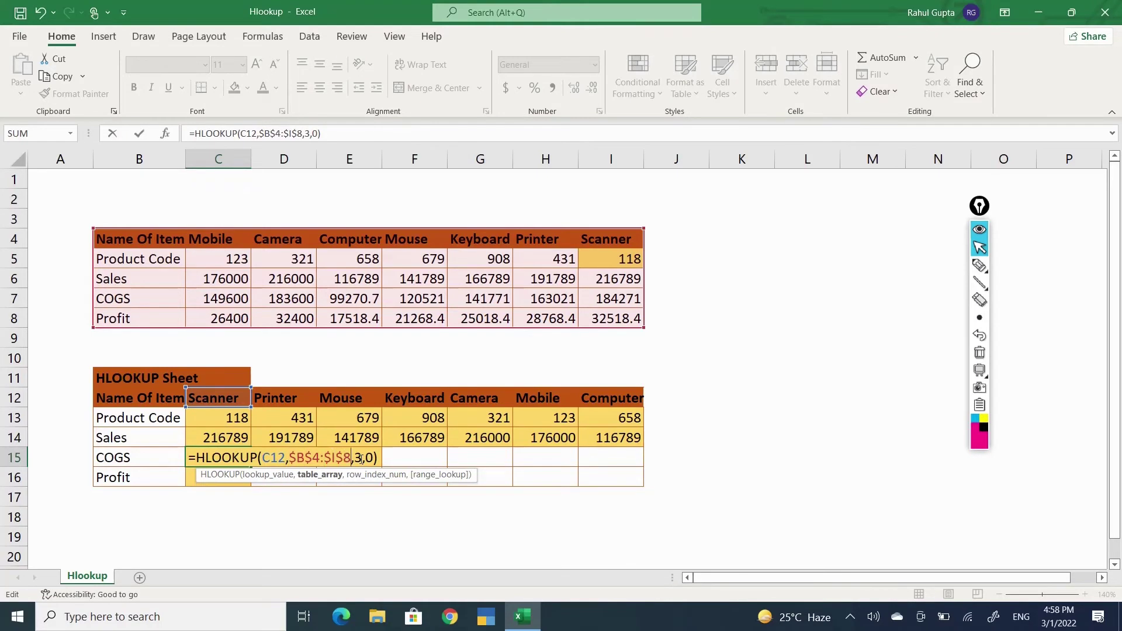
{"action": "key", "text": "Right"}
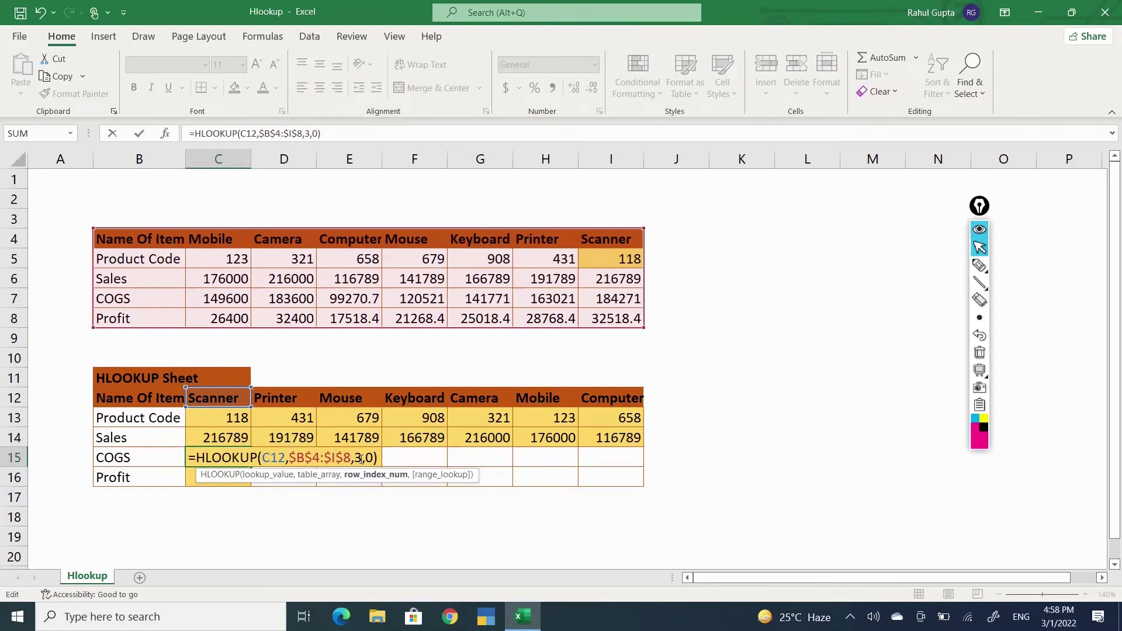
Mark source rows 1 and 2 on screen, then delete C15's old row index.
{"action": "left_click", "coordinate": [982, 265]}
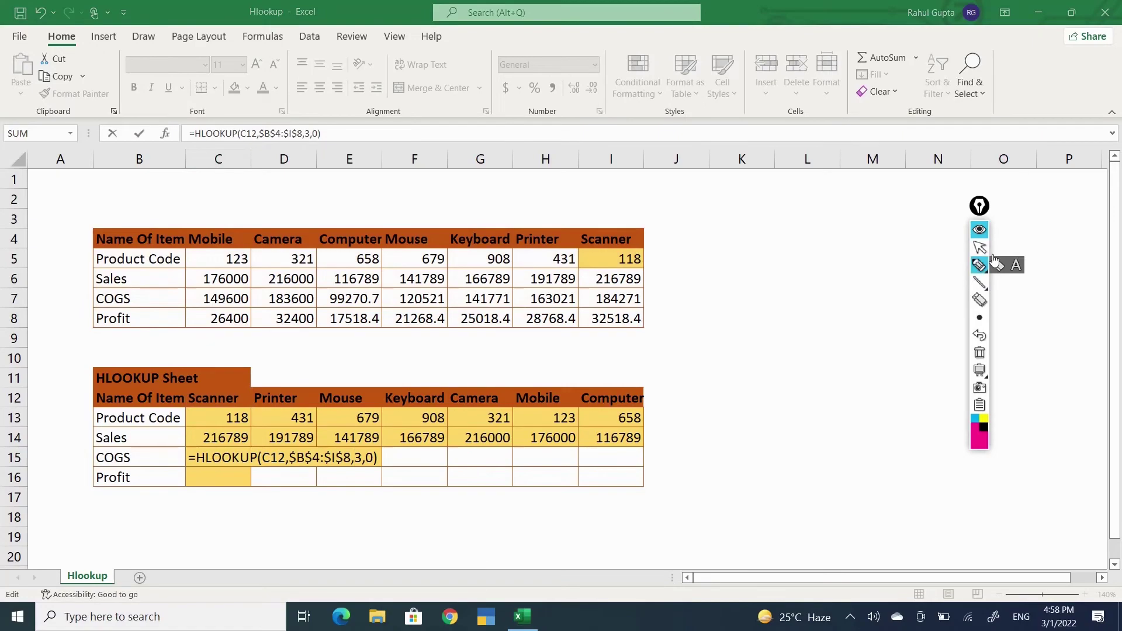
{"action": "left_click_drag", "start_coordinate": [173, 247], "coordinate": [178, 232]}
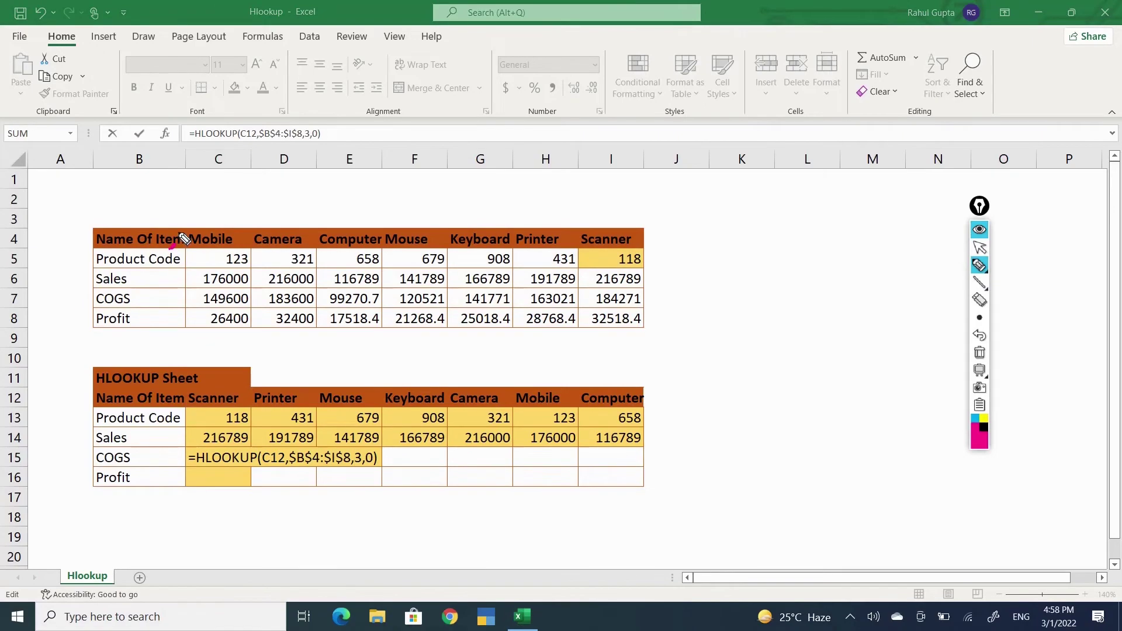
{"action": "mouse_move", "coordinate": [662, 226]}
{"action": "left_mouse_down"}
{"action": "mouse_move", "coordinate": [671, 266]}
{"action": "mouse_move", "coordinate": [651, 309]}
{"action": "mouse_move", "coordinate": [666, 316]}
{"action": "mouse_move", "coordinate": [654, 339]}
{"action": "mouse_move", "coordinate": [696, 340]}
{"action": "left_mouse_up"}
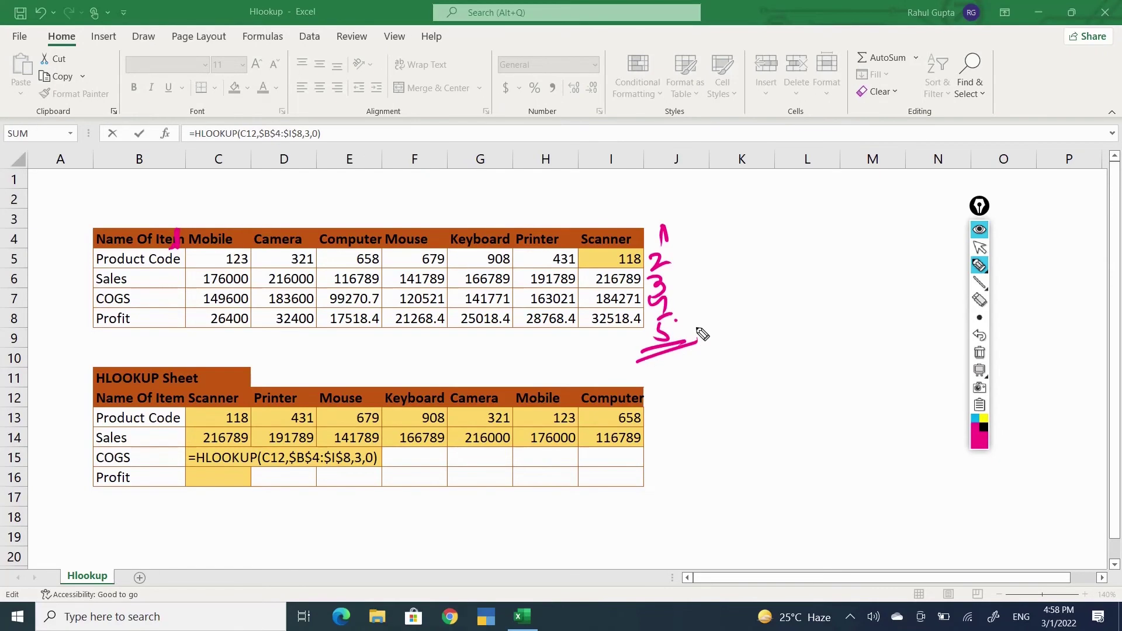
{"action": "left_click", "coordinate": [979, 248]}
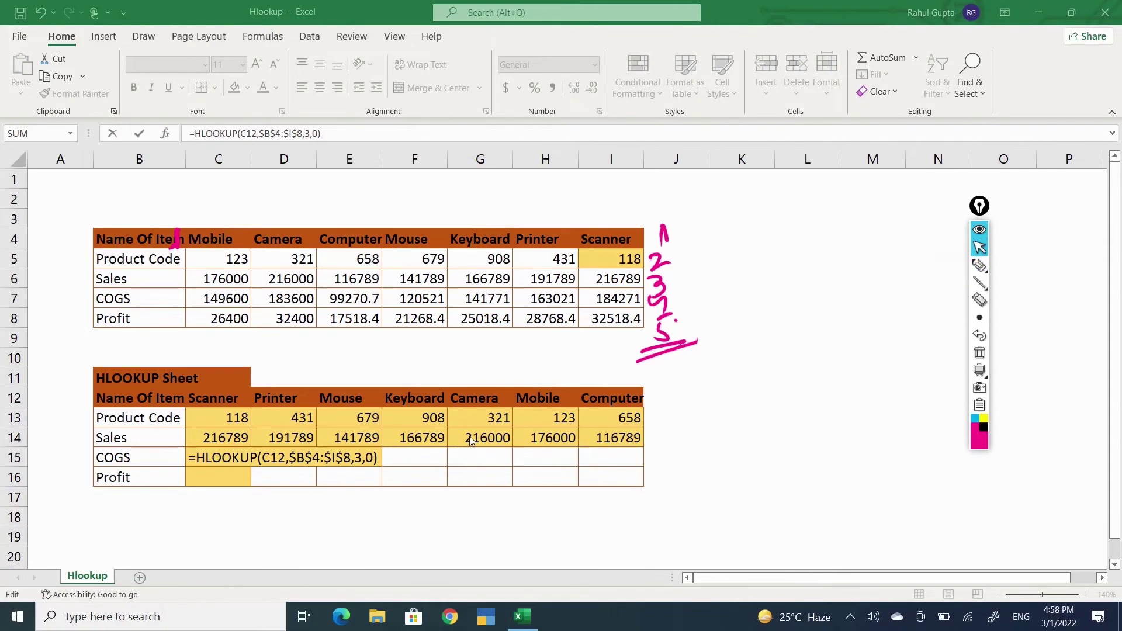
{"action": "left_click", "coordinate": [374, 457]}
{"action": "key", "text": "Delete"}
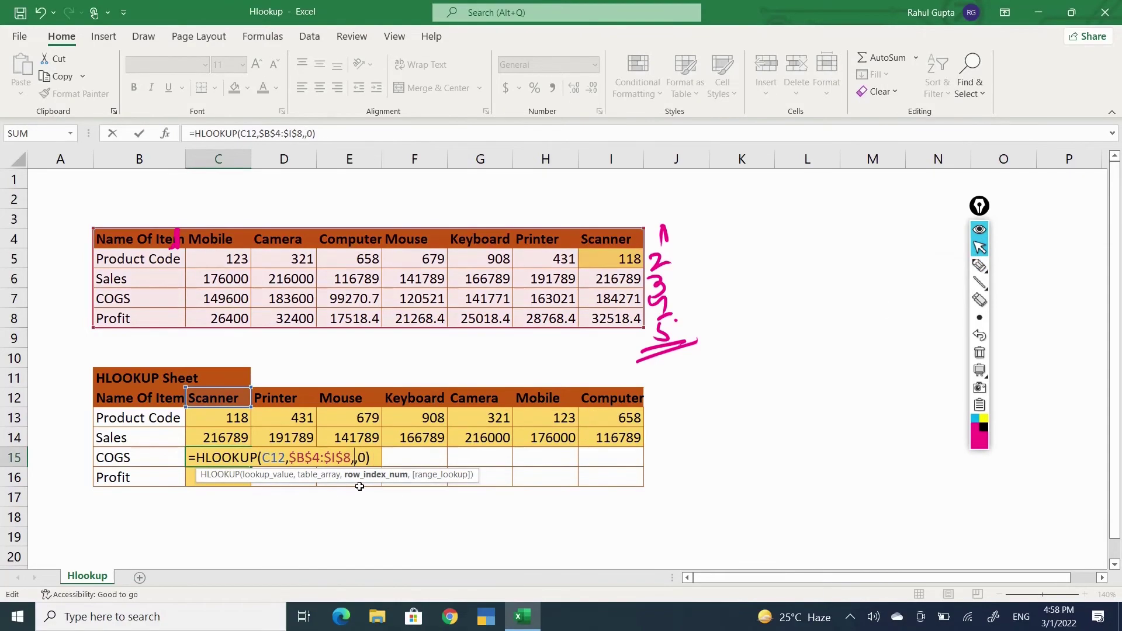
Set C15's row index to 4 and copy the COGS formula across D15:I15.
{"action": "type", "text": "4"}
{"action": "key", "text": "Return"}
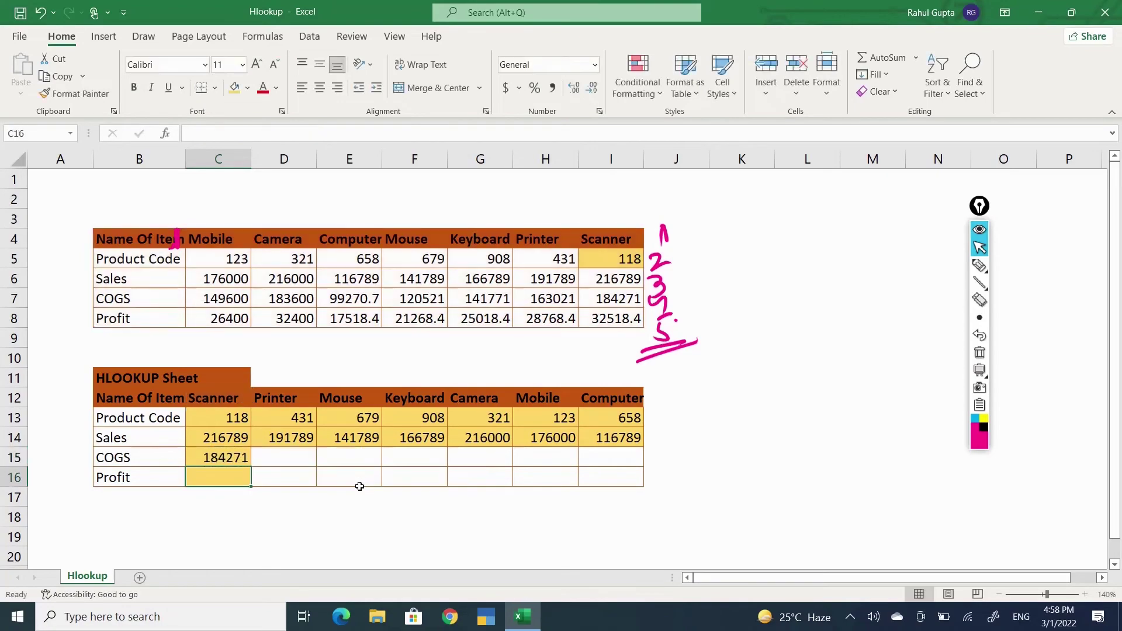
{"action": "key", "text": "Up"}
{"action": "key", "text": "ctrl+c"}
{"action": "key", "text": "Right"}
{"action": "key", "text": "shift+Right"}
{"action": "key", "text": "shift+Right"}
{"action": "key", "text": "shift+Right"}
{"action": "key", "text": "shift+Right"}
{"action": "key", "text": "shift+Right"}
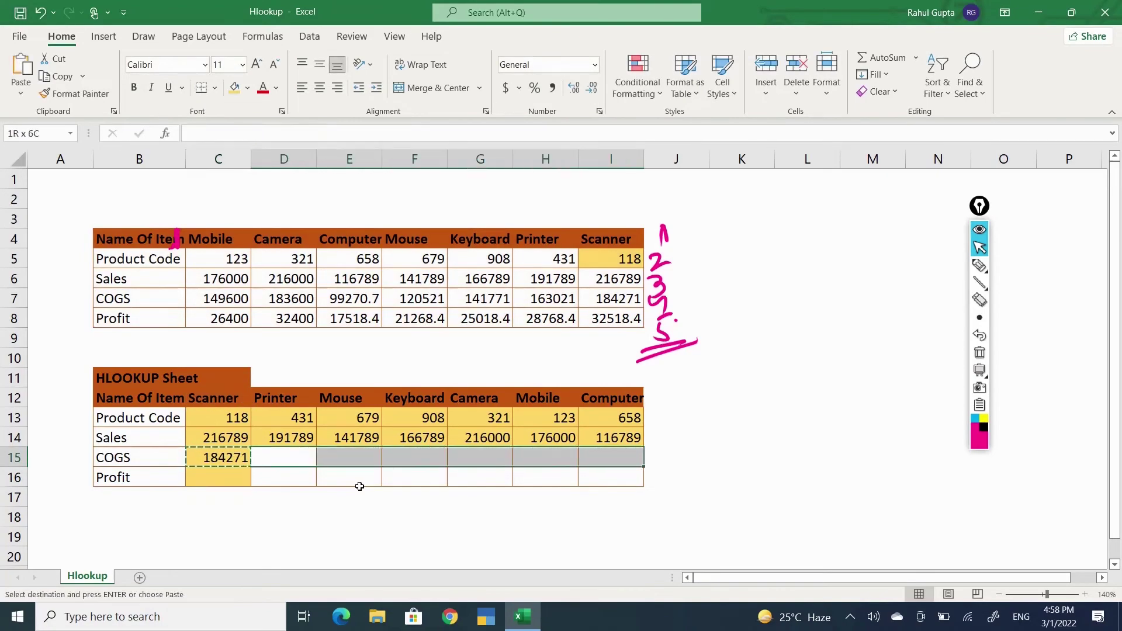
{"action": "key", "text": "Return"}
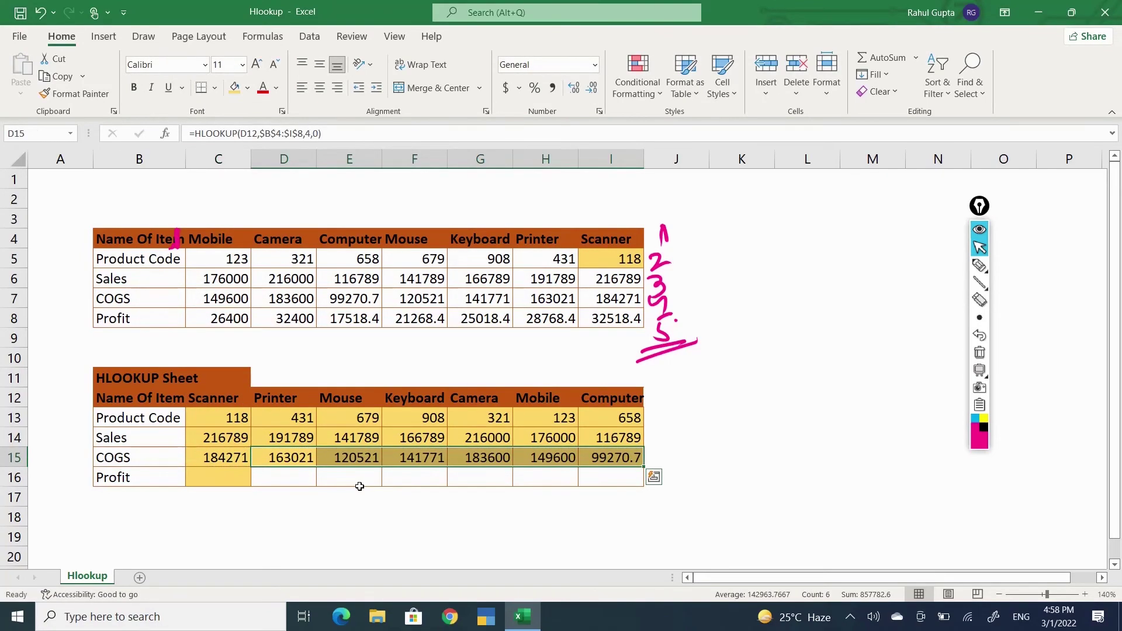
Copy the COGS formula down into the Profit cell C16.
{"action": "key", "text": "Left"}
{"action": "key", "text": "Down"}
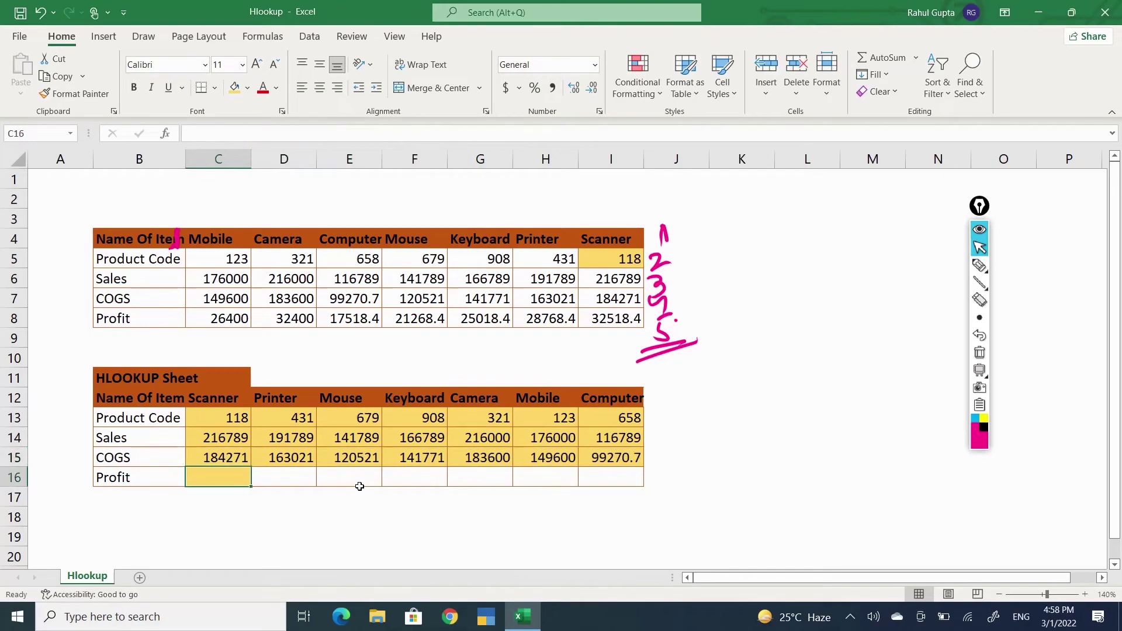
{"action": "key", "text": "ctrl+apostrophe"}
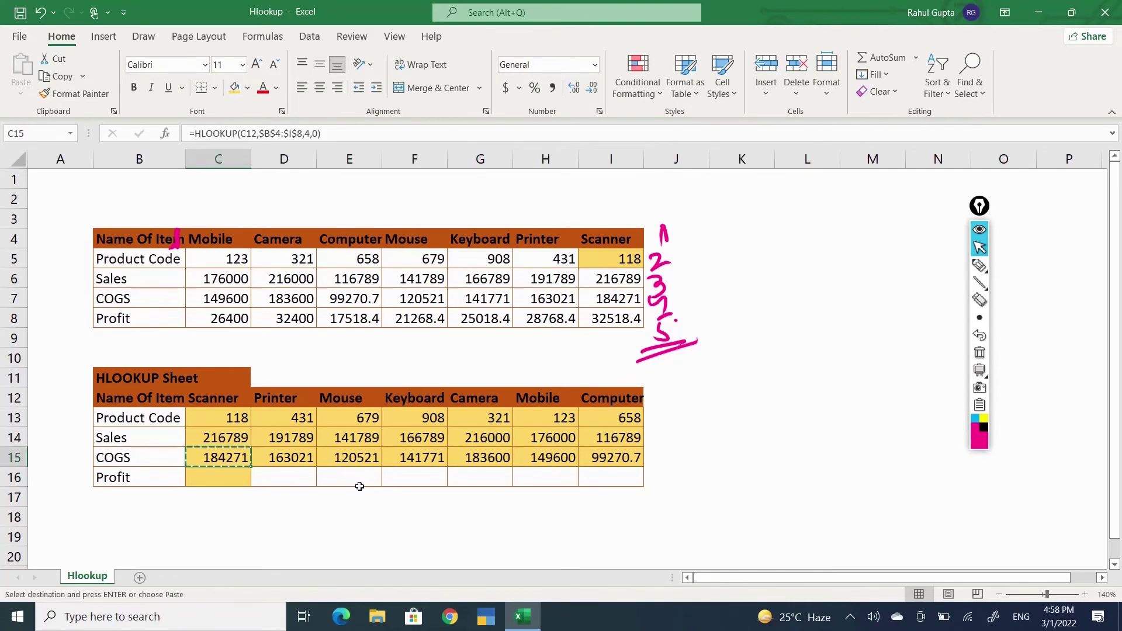
{"action": "key", "text": "ctrl+Return"}
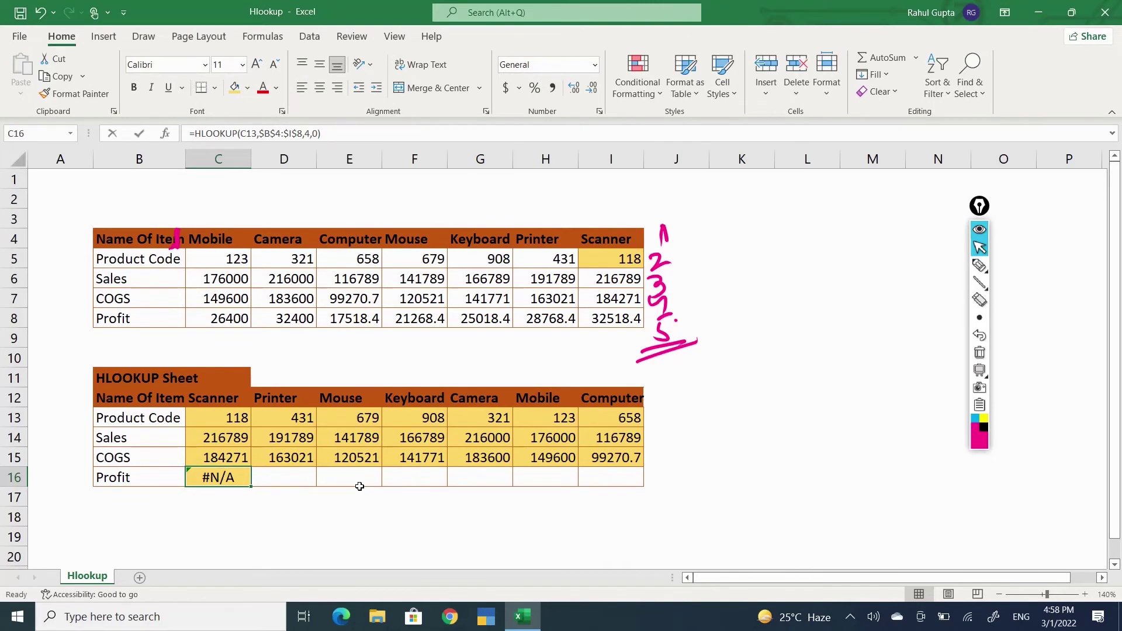
Edit C16 to =HLOOKUP(C12,$B$4:$I$8,5,0) so it returns Scanner Profit.
{"action": "key", "text": "F2"}
{"action": "key", "text": "Left"}
{"action": "key", "text": "Left"}
{"action": "key", "text": "Left"}
{"action": "key", "text": "Left"}
{"action": "key", "text": "Left"}
{"action": "key", "text": "Left"}
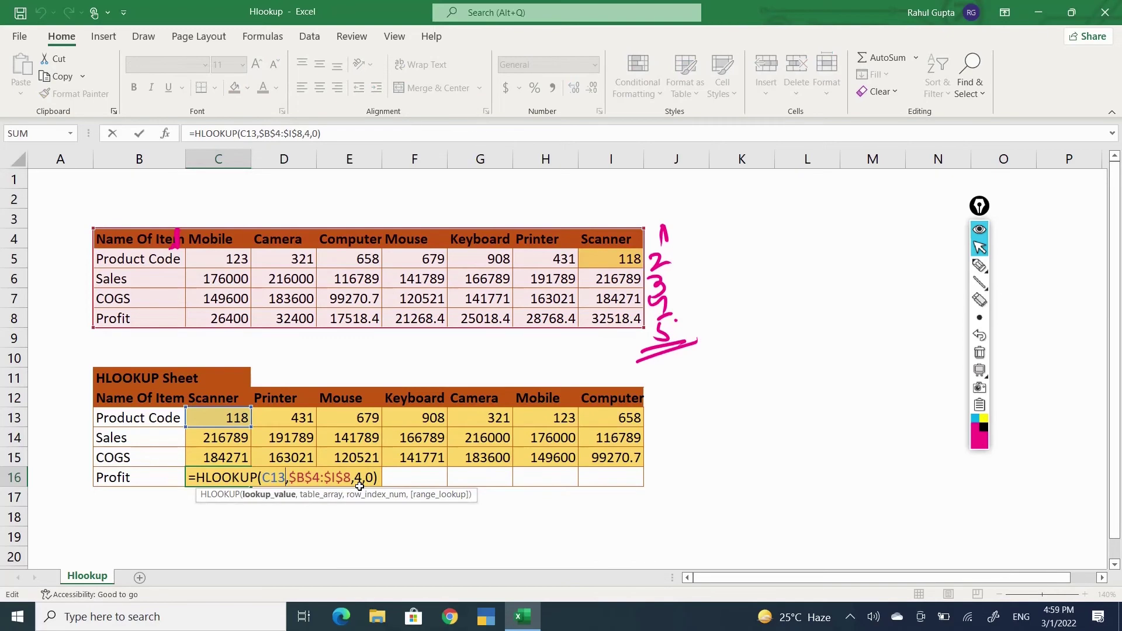
{"action": "key", "text": "Left"}
{"action": "key", "text": "BackSpace"}
{"action": "type", "text": "2"}
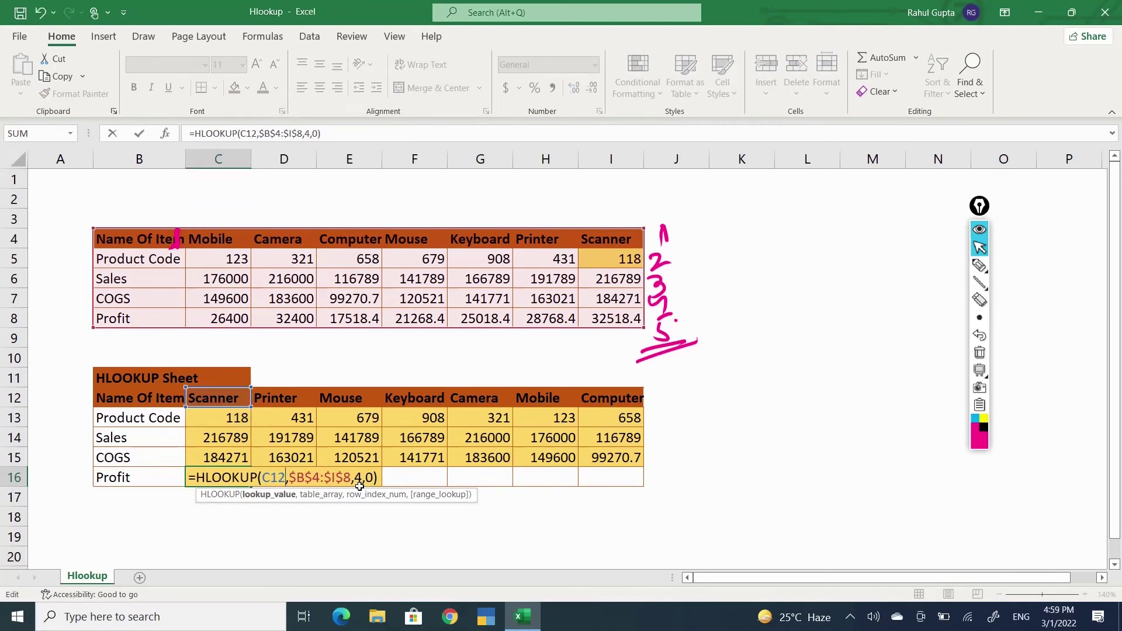
{"action": "key", "text": "Right"}
{"action": "key", "text": "Right"}
{"action": "key", "text": "Right"}
{"action": "key", "text": "Right"}
{"action": "key", "text": "Right"}
{"action": "key", "text": "Right"}
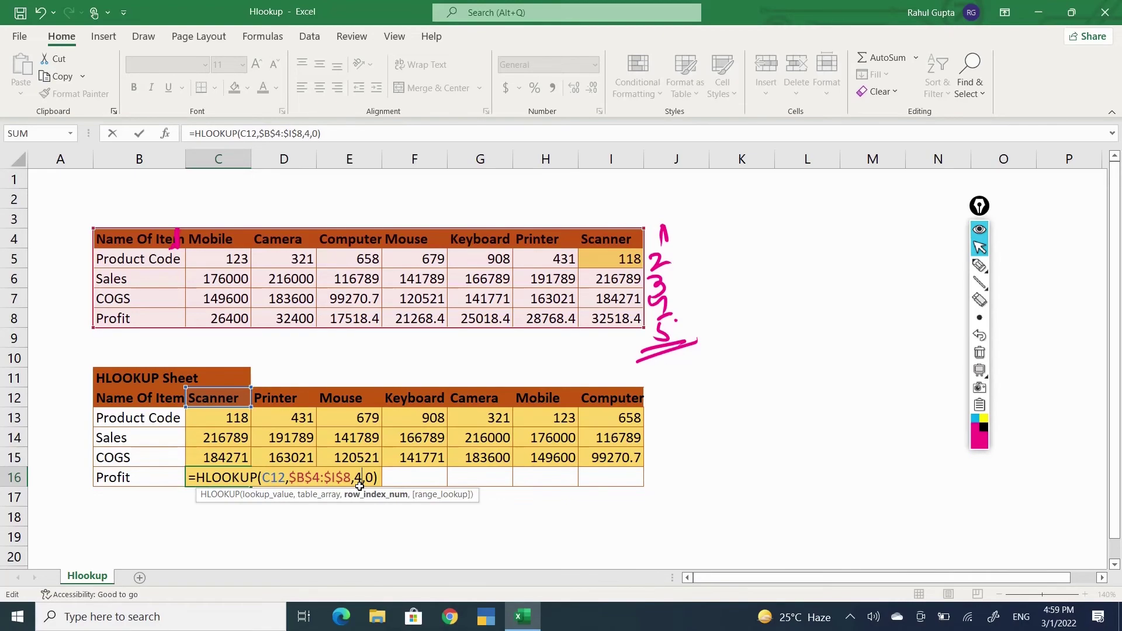
{"action": "key", "text": "BackSpace"}
{"action": "type", "text": "5"}
{"action": "key", "text": "Return"}
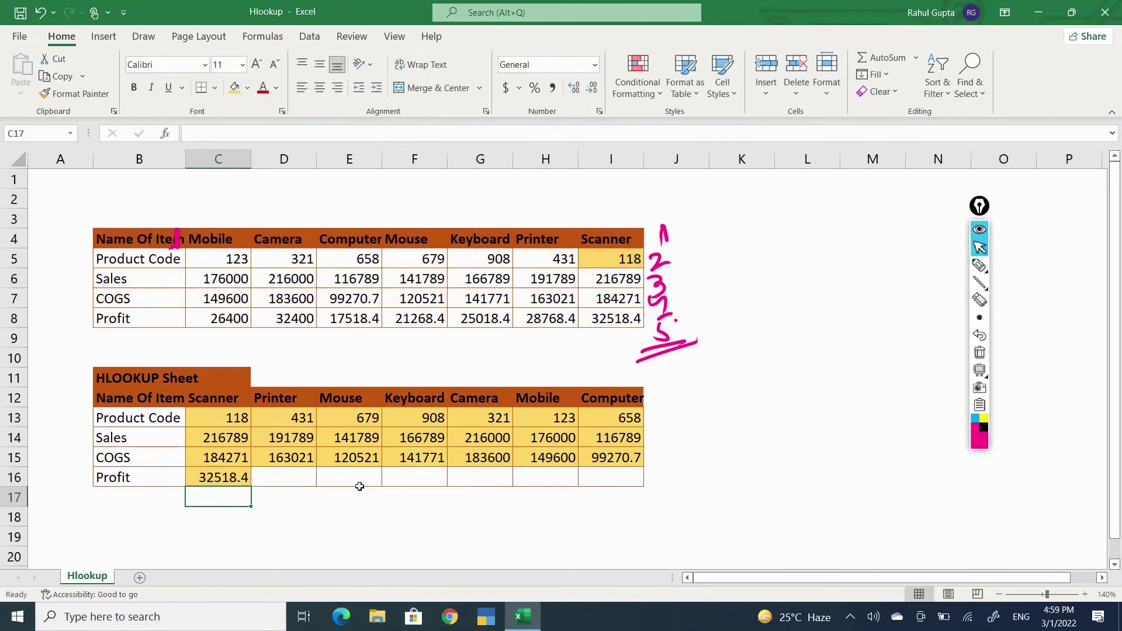
Copy the Profit formula across D16:I16 to fill the Profit row.
{"action": "key", "text": "Up"}
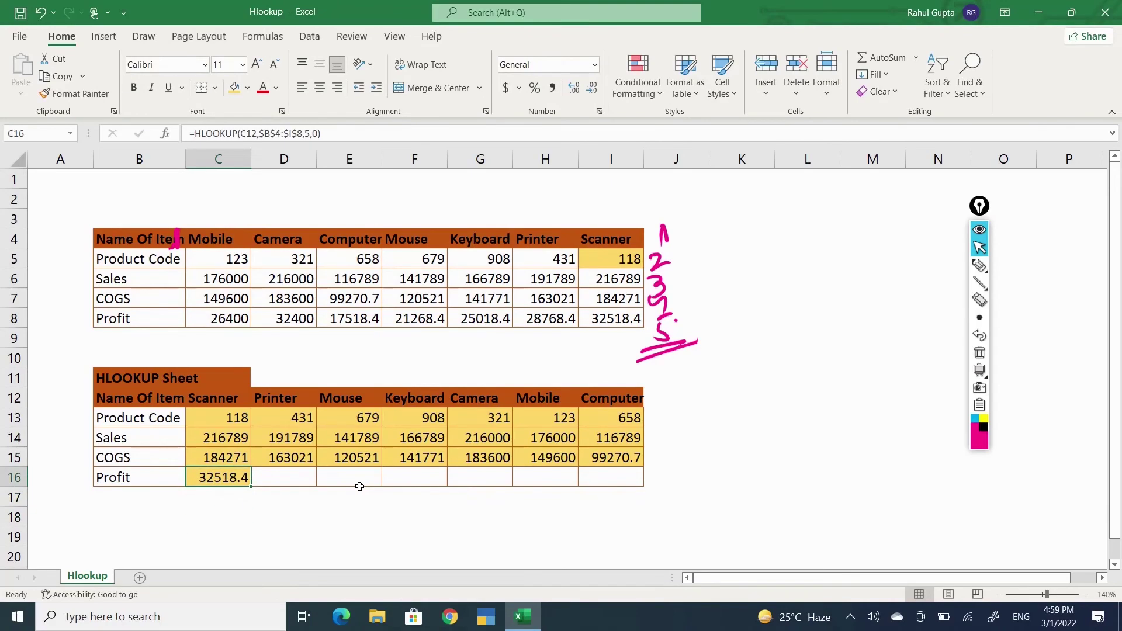
{"action": "key", "text": "ctrl+c"}
{"action": "key", "text": "Right"}
{"action": "key", "text": "shift+Right"}
{"action": "key", "text": "shift+Right"}
{"action": "key", "text": "shift+Right"}
{"action": "key", "text": "shift+Right"}
{"action": "key", "text": "Return"}
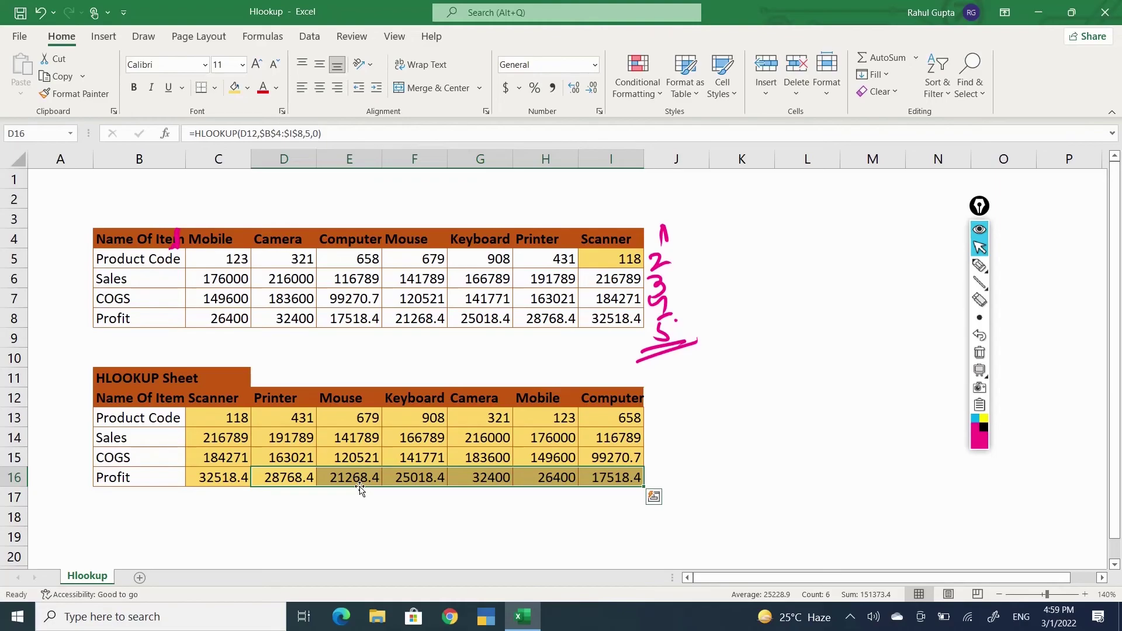
On a cleared whiteboard, handwrite and underline the heading 'Use HLookup.'.
{"action": "left_click", "coordinate": [979, 370]}
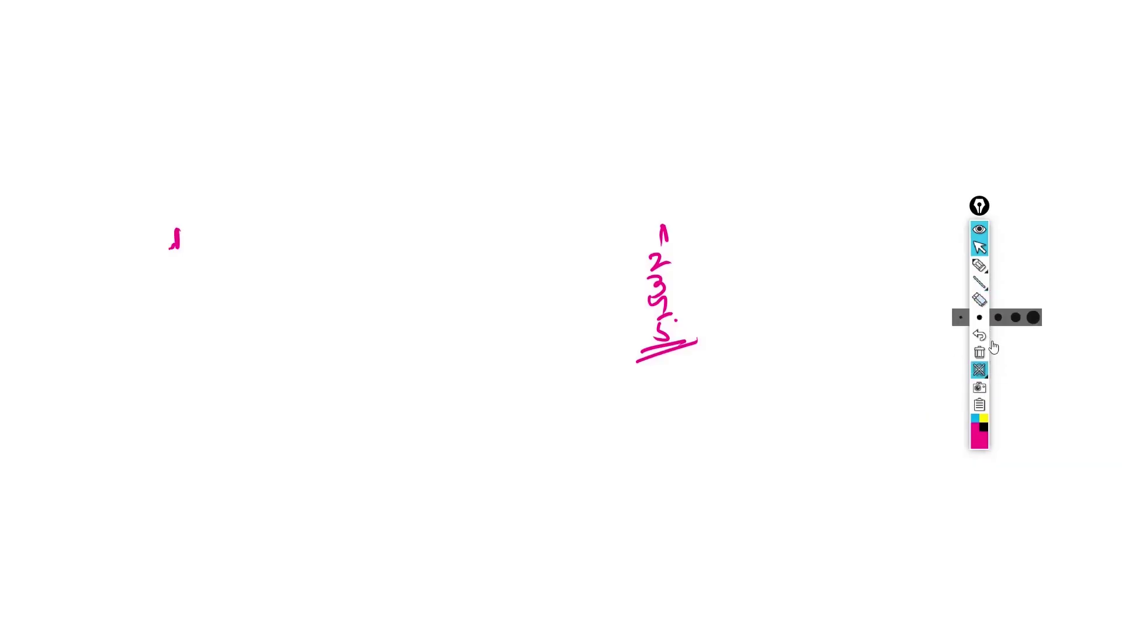
{"action": "left_click", "coordinate": [980, 353]}
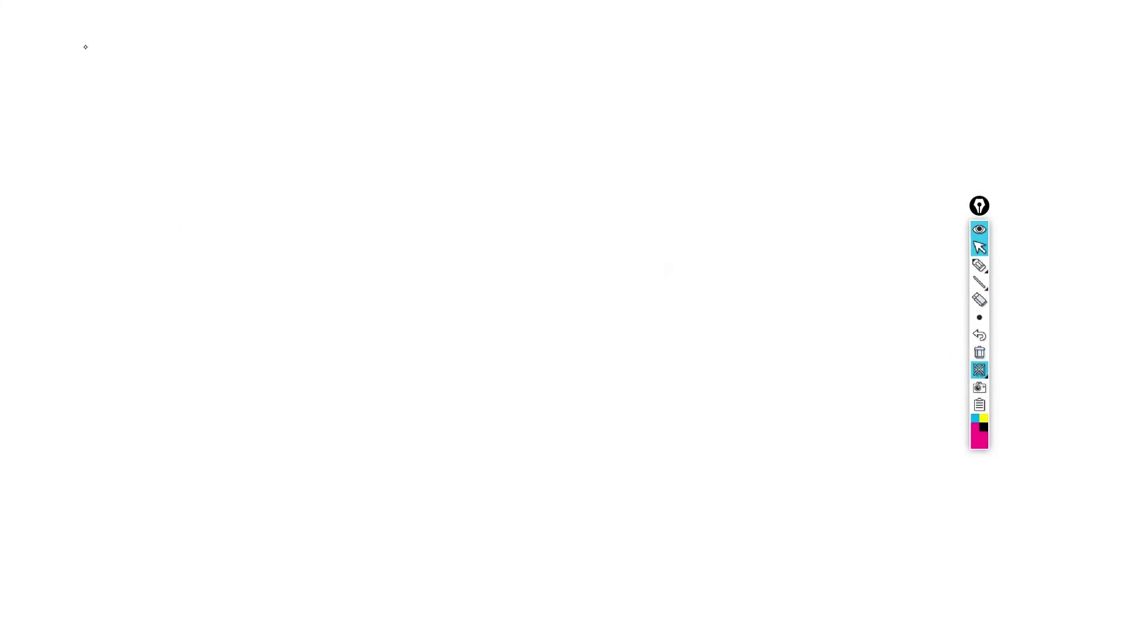
{"action": "left_click", "coordinate": [979, 265]}
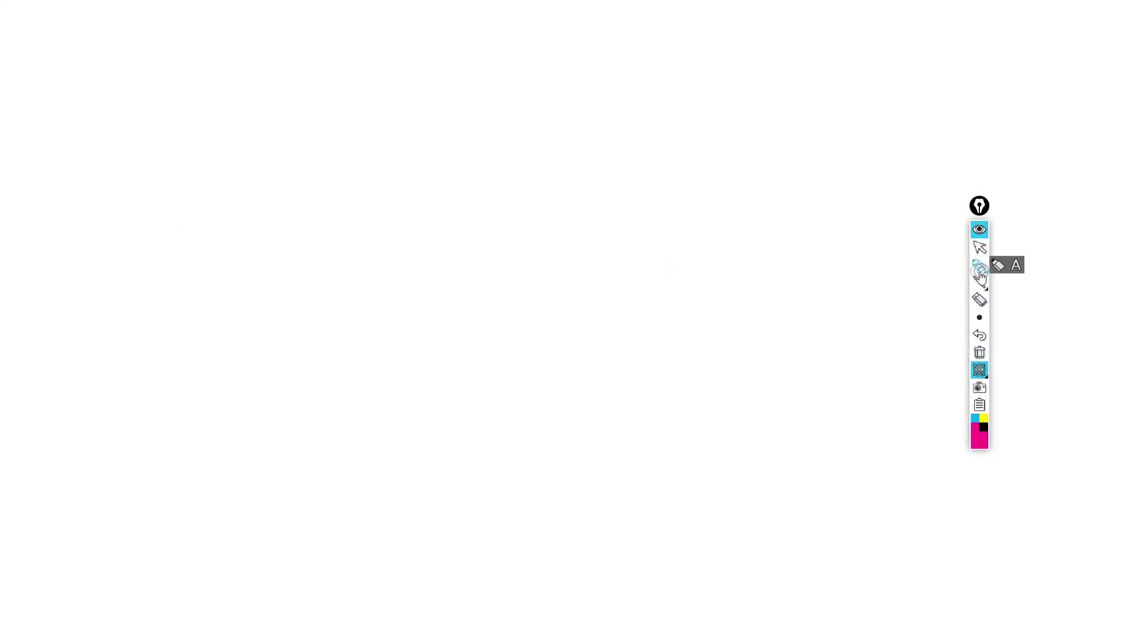
{"action": "mouse_move", "coordinate": [108, 34]}
{"action": "left_mouse_down"}
{"action": "mouse_move", "coordinate": [143, 59]}
{"action": "mouse_move", "coordinate": [218, 36]}
{"action": "mouse_move", "coordinate": [232, 68]}
{"action": "left_mouse_up"}
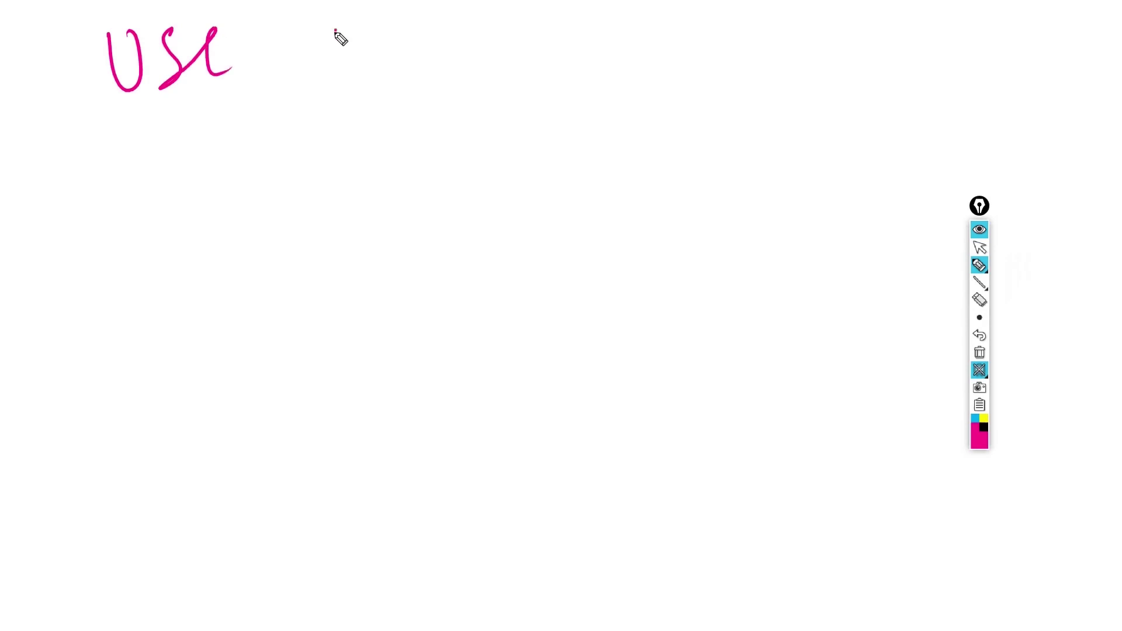
{"action": "left_click_drag", "start_coordinate": [336, 21], "coordinate": [368, 35]}
{"action": "left_click_drag", "start_coordinate": [377, 21], "coordinate": [380, 83]}
{"action": "left_click_drag", "start_coordinate": [405, 46], "coordinate": [448, 13]}
{"action": "mouse_move", "coordinate": [459, 58]}
{"action": "left_mouse_down"}
{"action": "mouse_move", "coordinate": [538, 24]}
{"action": "mouse_move", "coordinate": [561, 53]}
{"action": "left_mouse_up"}
{"action": "left_click", "coordinate": [581, 52]}
{"action": "left_click_drag", "start_coordinate": [82, 132], "coordinate": [541, 87]}
Handwrite 'along with small function of' below the heading.
{"action": "mouse_move", "coordinate": [123, 218]}
{"action": "left_mouse_down"}
{"action": "mouse_move", "coordinate": [177, 181]}
{"action": "mouse_move", "coordinate": [233, 196]}
{"action": "mouse_move", "coordinate": [311, 194]}
{"action": "mouse_move", "coordinate": [283, 205]}
{"action": "left_mouse_up"}
{"action": "mouse_move", "coordinate": [359, 157]}
{"action": "left_mouse_down"}
{"action": "mouse_move", "coordinate": [414, 159]}
{"action": "mouse_move", "coordinate": [424, 181]}
{"action": "left_mouse_up"}
{"action": "mouse_move", "coordinate": [448, 179]}
{"action": "left_mouse_down"}
{"action": "mouse_move", "coordinate": [466, 149]}
{"action": "mouse_move", "coordinate": [526, 146]}
{"action": "left_mouse_up"}
{"action": "left_click_drag", "start_coordinate": [471, 159], "coordinate": [483, 146]}
{"action": "left_click", "coordinate": [422, 136]}
{"action": "mouse_move", "coordinate": [620, 140]}
{"action": "left_mouse_down"}
{"action": "mouse_move", "coordinate": [643, 169]}
{"action": "mouse_move", "coordinate": [772, 157]}
{"action": "left_mouse_up"}
{"action": "mouse_move", "coordinate": [806, 136]}
{"action": "left_mouse_down"}
{"action": "mouse_move", "coordinate": [830, 90]}
{"action": "mouse_move", "coordinate": [870, 140]}
{"action": "mouse_move", "coordinate": [988, 129]}
{"action": "mouse_move", "coordinate": [1032, 140]}
{"action": "mouse_move", "coordinate": [1076, 99]}
{"action": "left_mouse_up"}
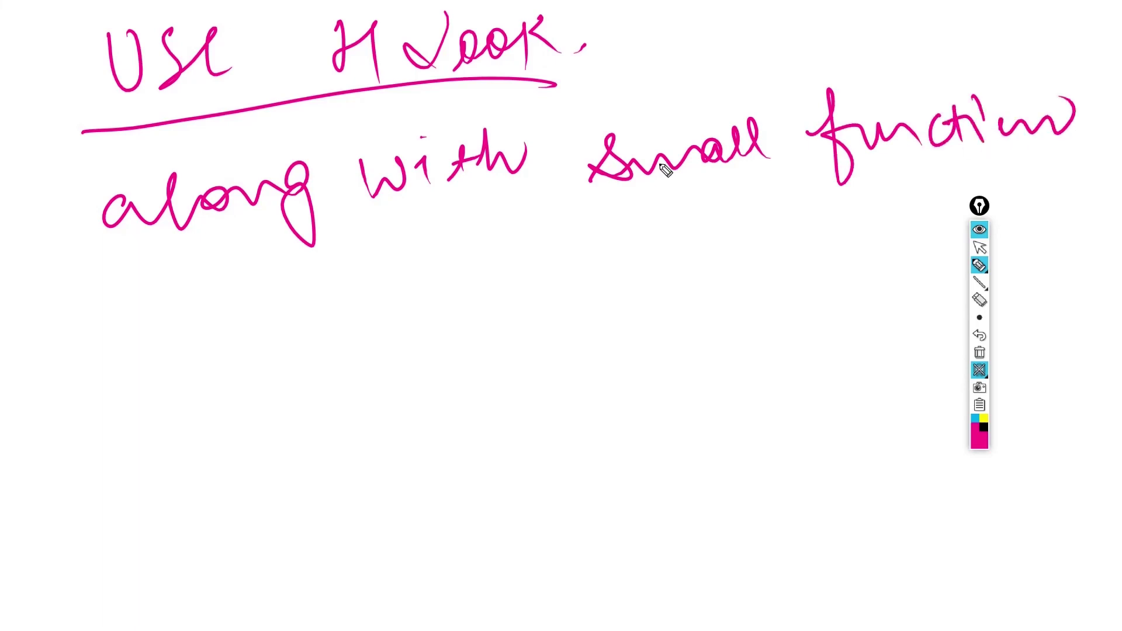
{"action": "mouse_move", "coordinate": [158, 292]}
{"action": "left_mouse_down"}
{"action": "mouse_move", "coordinate": [149, 316]}
{"action": "mouse_move", "coordinate": [193, 257]}
{"action": "left_mouse_up"}
{"action": "left_click_drag", "start_coordinate": [193, 257], "coordinate": [215, 339]}
{"action": "left_click_drag", "start_coordinate": [147, 318], "coordinate": [225, 282]}
Write F4, underline and circle it, and draw an arrow pointing right.
{"action": "mouse_move", "coordinate": [301, 258]}
{"action": "left_mouse_down"}
{"action": "mouse_move", "coordinate": [314, 319]}
{"action": "mouse_move", "coordinate": [342, 280]}
{"action": "mouse_move", "coordinate": [380, 304]}
{"action": "left_mouse_up"}
{"action": "left_click_drag", "start_coordinate": [303, 330], "coordinate": [400, 303]}
{"action": "left_click_drag", "start_coordinate": [313, 346], "coordinate": [412, 319]}
{"action": "left_click_drag", "start_coordinate": [370, 222], "coordinate": [387, 370]}
{"action": "left_click_drag", "start_coordinate": [278, 249], "coordinate": [358, 372]}
{"action": "mouse_move", "coordinate": [431, 285]}
{"action": "left_mouse_down"}
{"action": "mouse_move", "coordinate": [549, 262]}
{"action": "mouse_move", "coordinate": [515, 301]}
{"action": "left_mouse_up"}
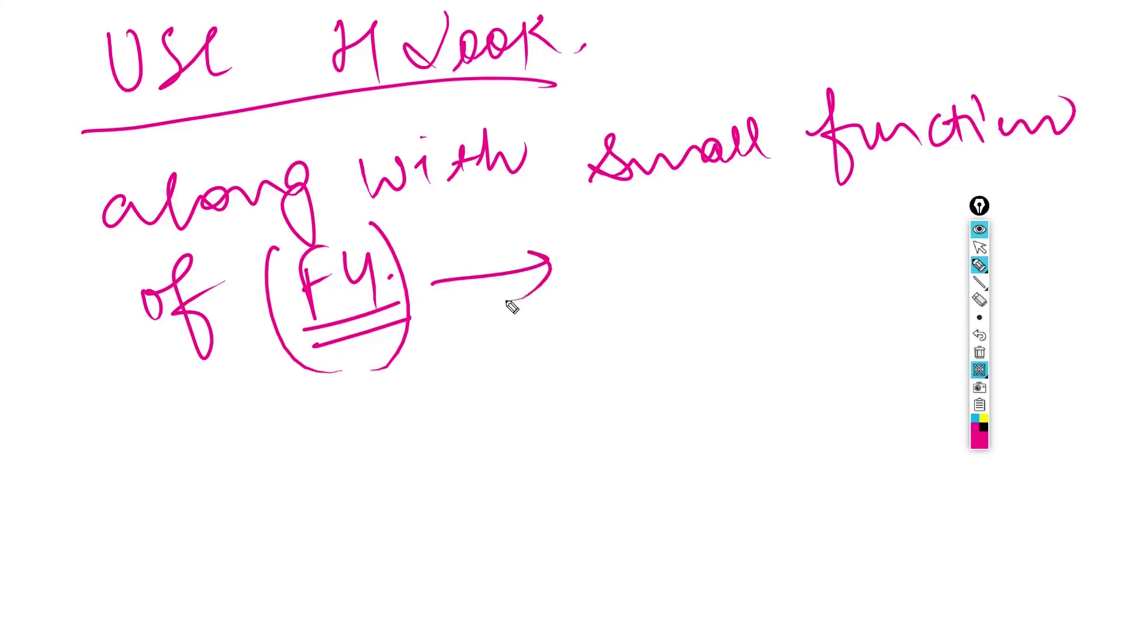
Write 'Copy Paste', underline, loop and tick it, then wipe the whiteboard blank.
{"action": "left_click", "coordinate": [639, 228]}
{"action": "mouse_move", "coordinate": [643, 228]}
{"action": "left_mouse_down"}
{"action": "mouse_move", "coordinate": [653, 279]}
{"action": "mouse_move", "coordinate": [678, 257]}
{"action": "left_mouse_up"}
{"action": "left_click_drag", "start_coordinate": [681, 225], "coordinate": [682, 305]}
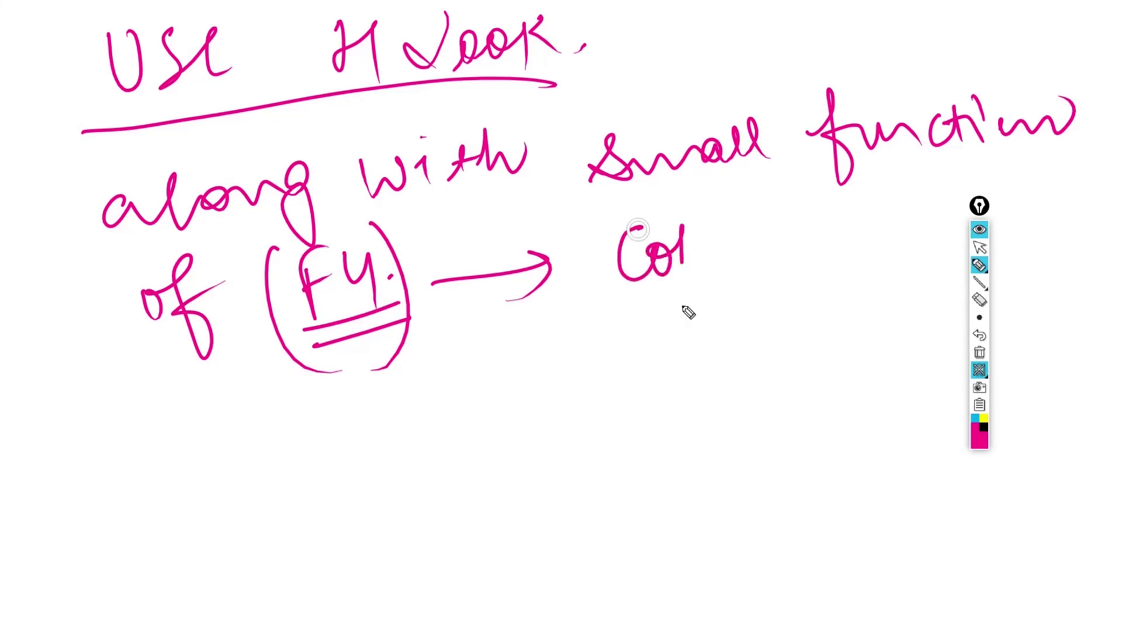
{"action": "mouse_move", "coordinate": [684, 257]}
{"action": "left_mouse_down"}
{"action": "mouse_move", "coordinate": [688, 270]}
{"action": "mouse_move", "coordinate": [723, 256]}
{"action": "left_mouse_up"}
{"action": "left_click_drag", "start_coordinate": [763, 214], "coordinate": [774, 286]}
{"action": "mouse_move", "coordinate": [766, 213]}
{"action": "left_mouse_down"}
{"action": "mouse_move", "coordinate": [797, 257]}
{"action": "mouse_move", "coordinate": [841, 263]}
{"action": "mouse_move", "coordinate": [868, 245]}
{"action": "mouse_move", "coordinate": [877, 260]}
{"action": "left_mouse_up"}
{"action": "left_click_drag", "start_coordinate": [859, 257], "coordinate": [897, 245]}
{"action": "left_click_drag", "start_coordinate": [637, 336], "coordinate": [859, 293]}
{"action": "left_click_drag", "start_coordinate": [614, 365], "coordinate": [859, 301]}
{"action": "left_click_drag", "start_coordinate": [847, 194], "coordinate": [842, 330]}
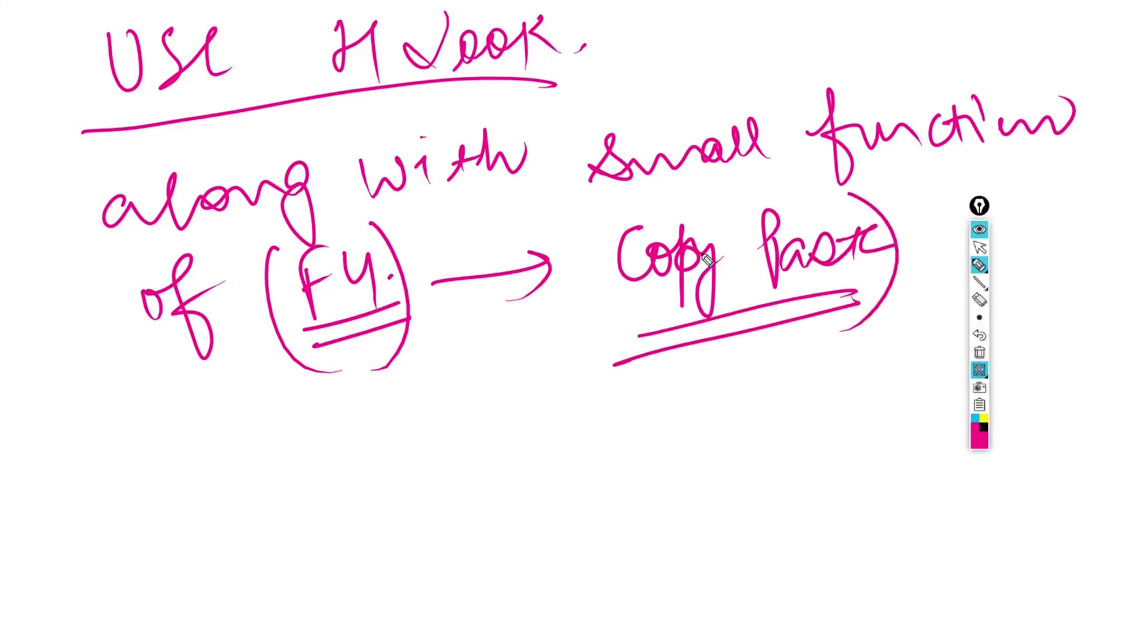
{"action": "left_click_drag", "start_coordinate": [643, 231], "coordinate": [678, 328]}
{"action": "mouse_move", "coordinate": [573, 426]}
{"action": "left_mouse_down"}
{"action": "mouse_move", "coordinate": [649, 379]}
{"action": "mouse_move", "coordinate": [657, 396]}
{"action": "left_mouse_up"}
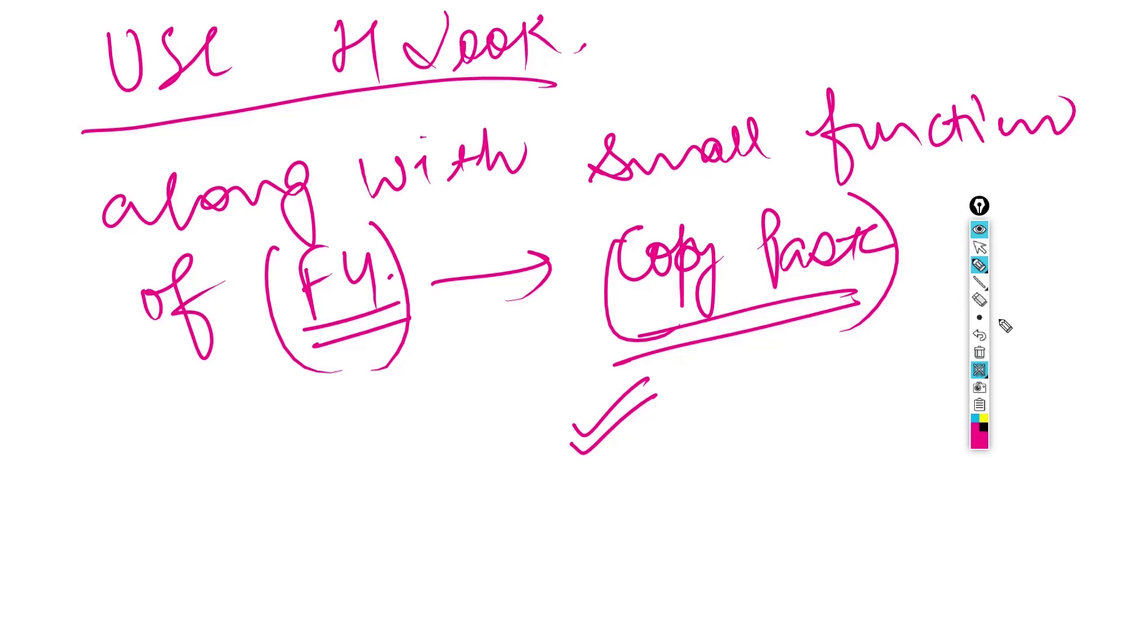
{"action": "left_click", "coordinate": [980, 352]}
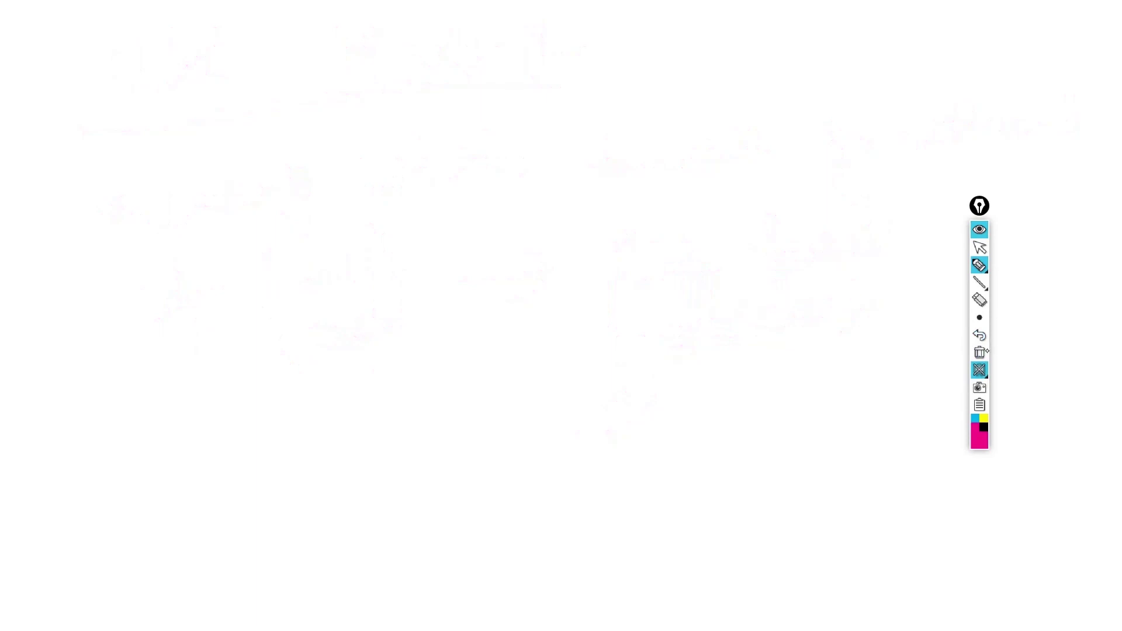
Hide the whiteboard and return to the normal pointer over the completed HLOOKUP Sheet.
{"action": "left_click", "coordinate": [998, 372]}
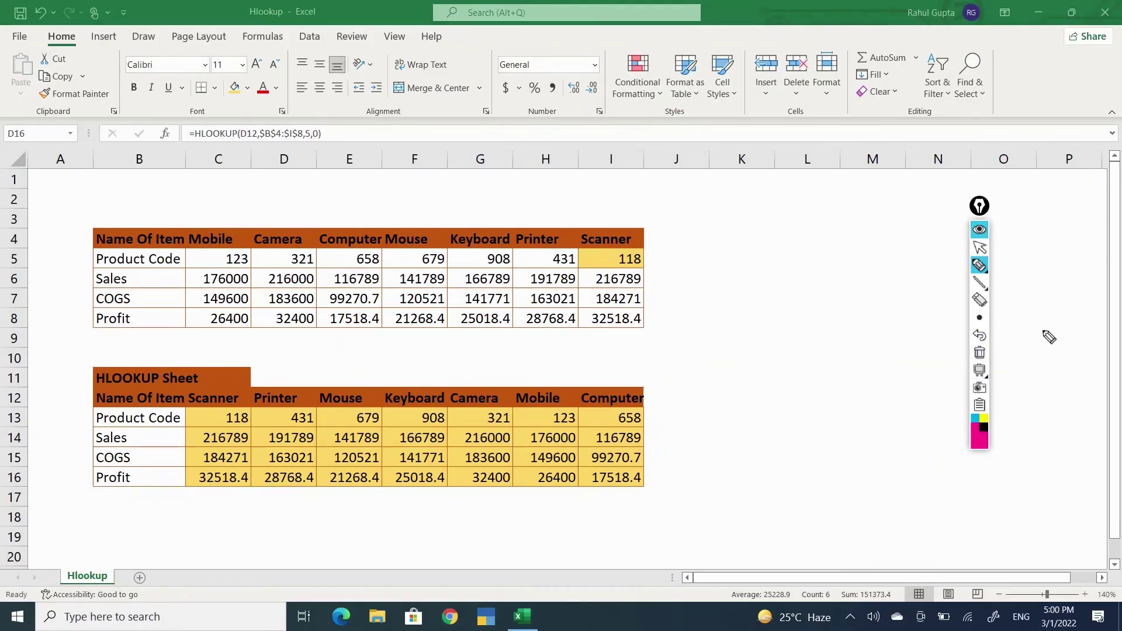
{"action": "left_click", "coordinate": [980, 247]}
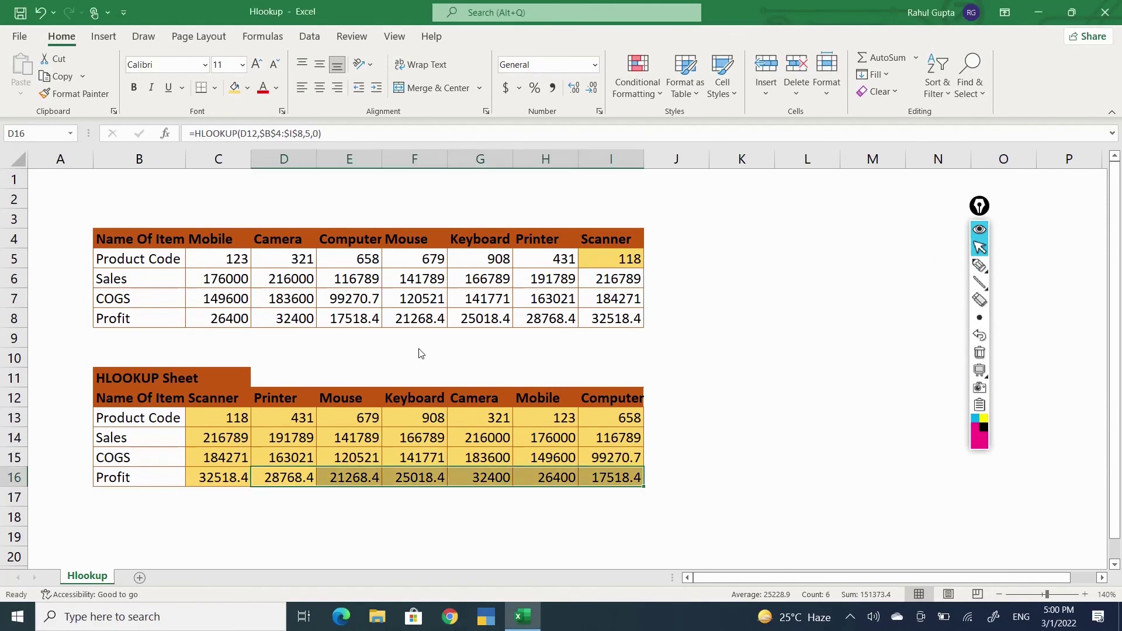